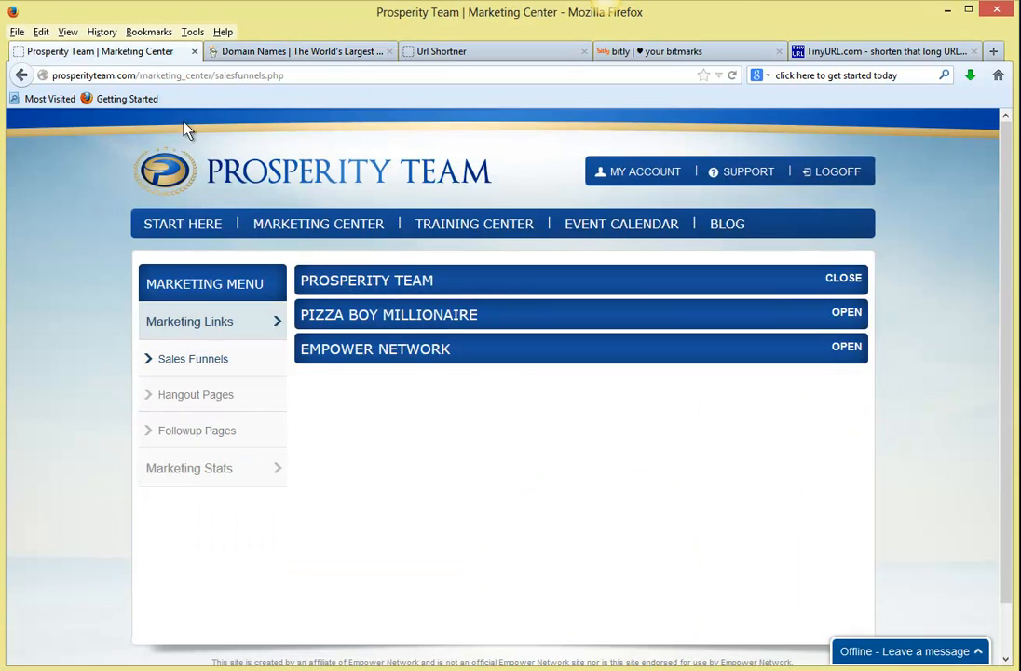
Switch to the GoDaddy site and log in to the existing account with the saved username and the account password.
click(290, 47)
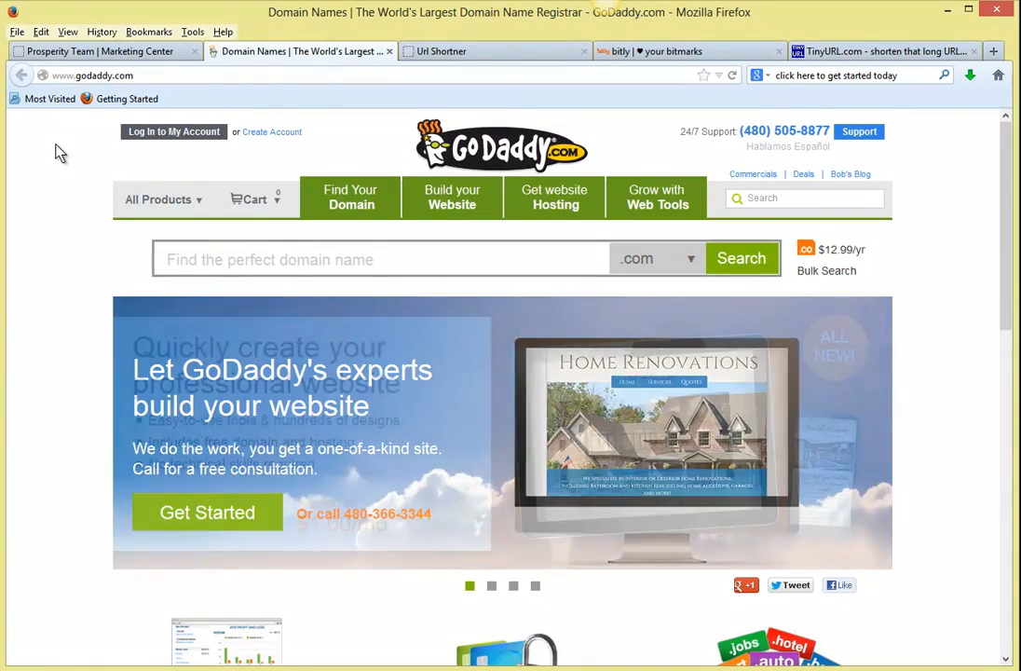
click(162, 137)
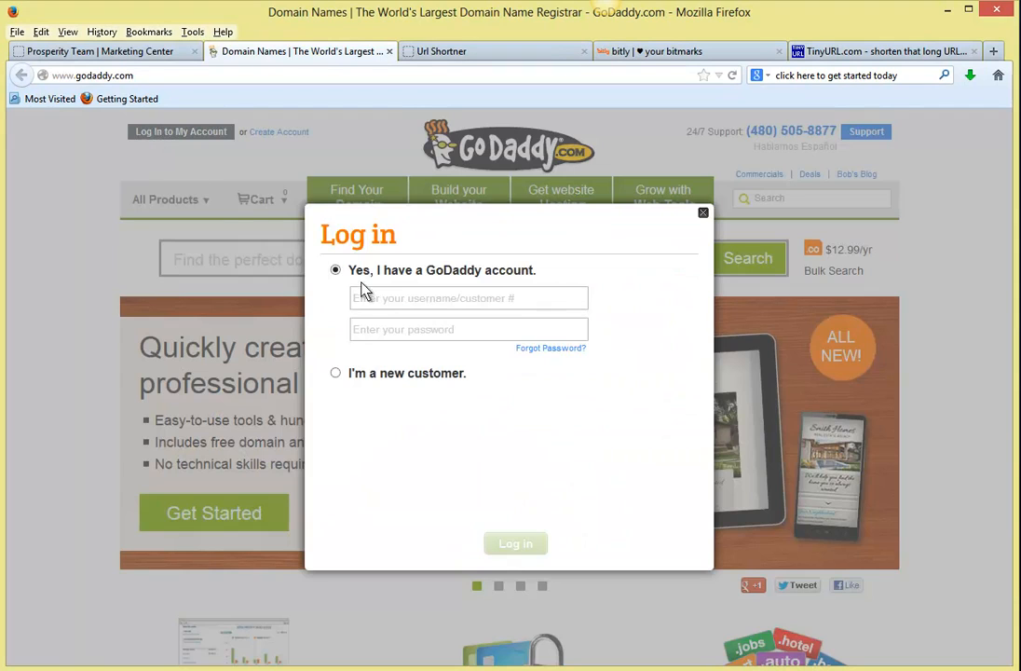
click(382, 299)
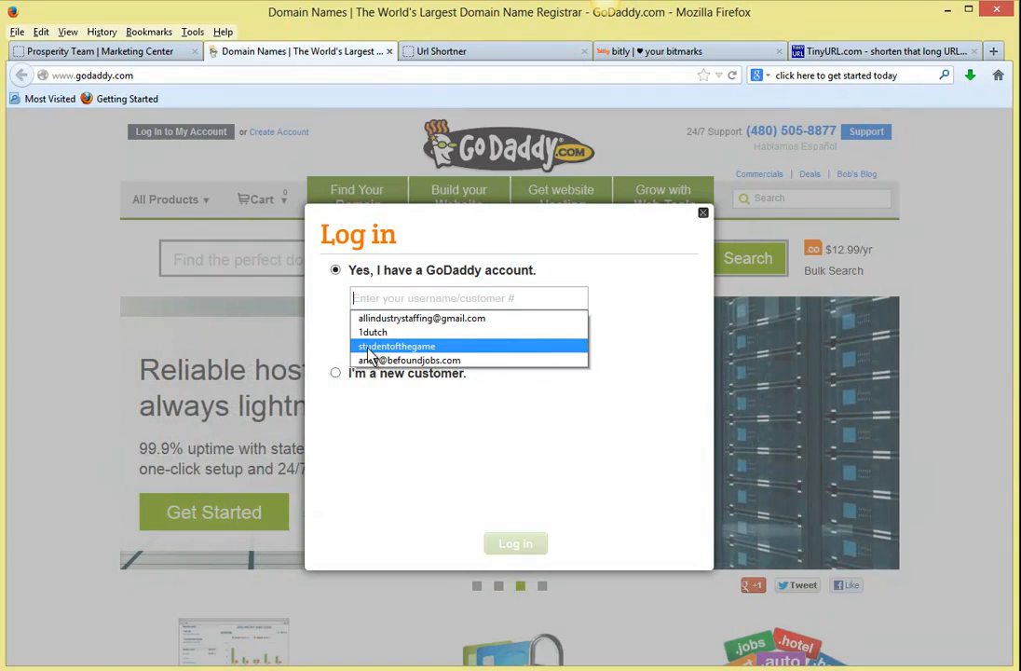
click(372, 332)
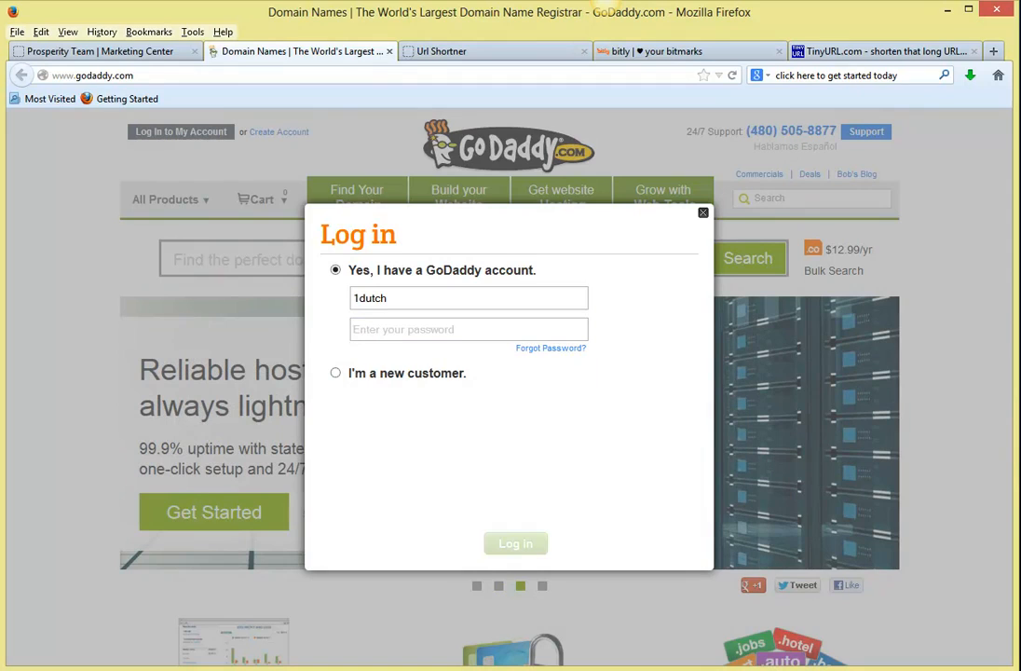
text(****)
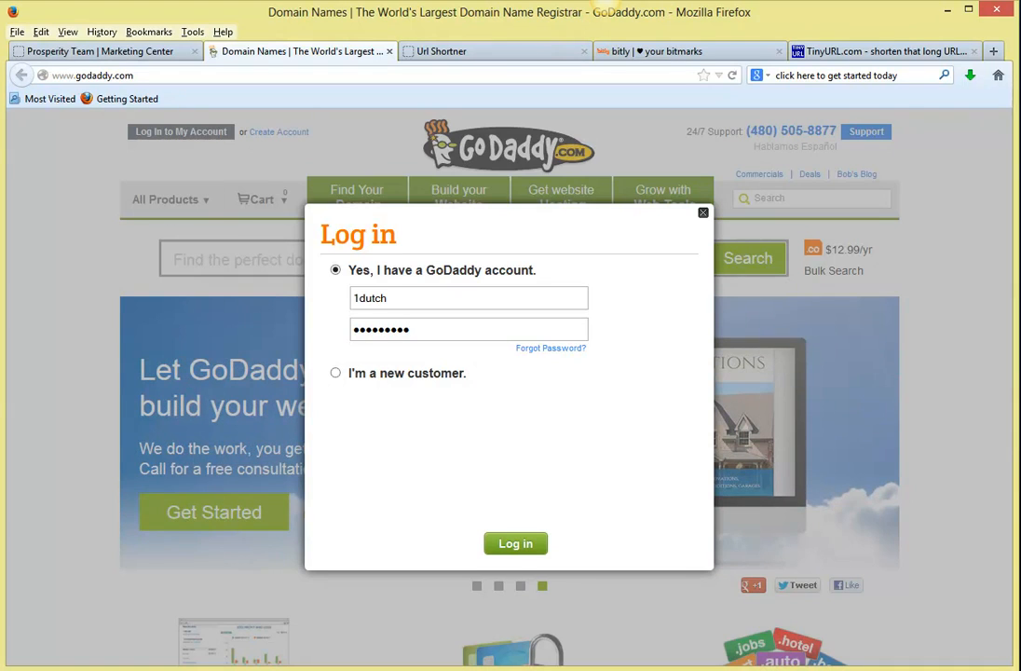
click(515, 544)
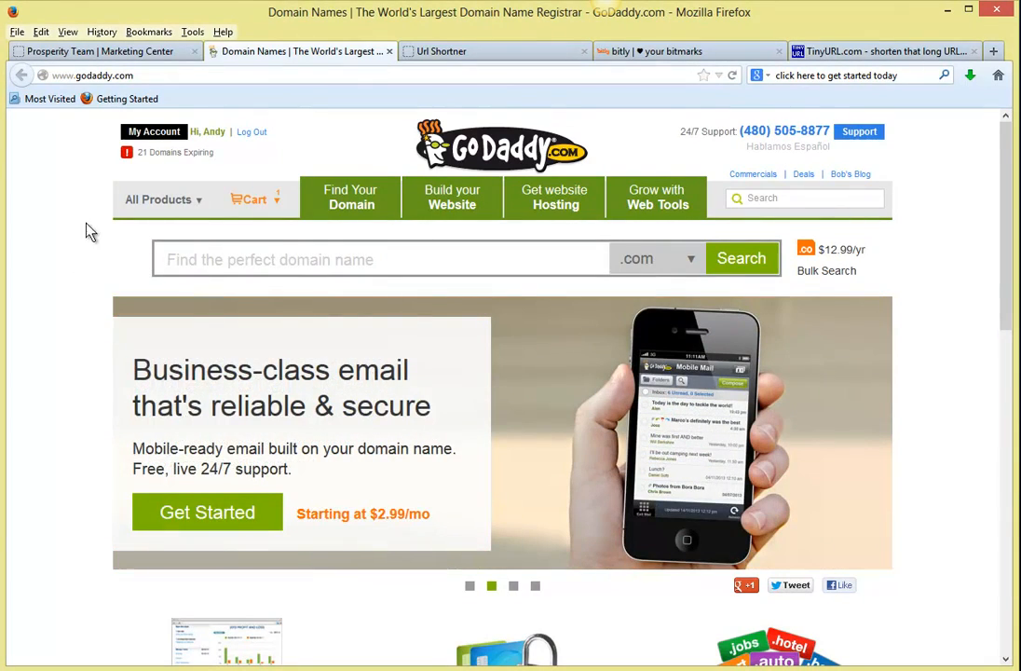
Open Domain Management to see the account's registered domains.
mouse_move(133, 205)
mouse_move(147, 244)
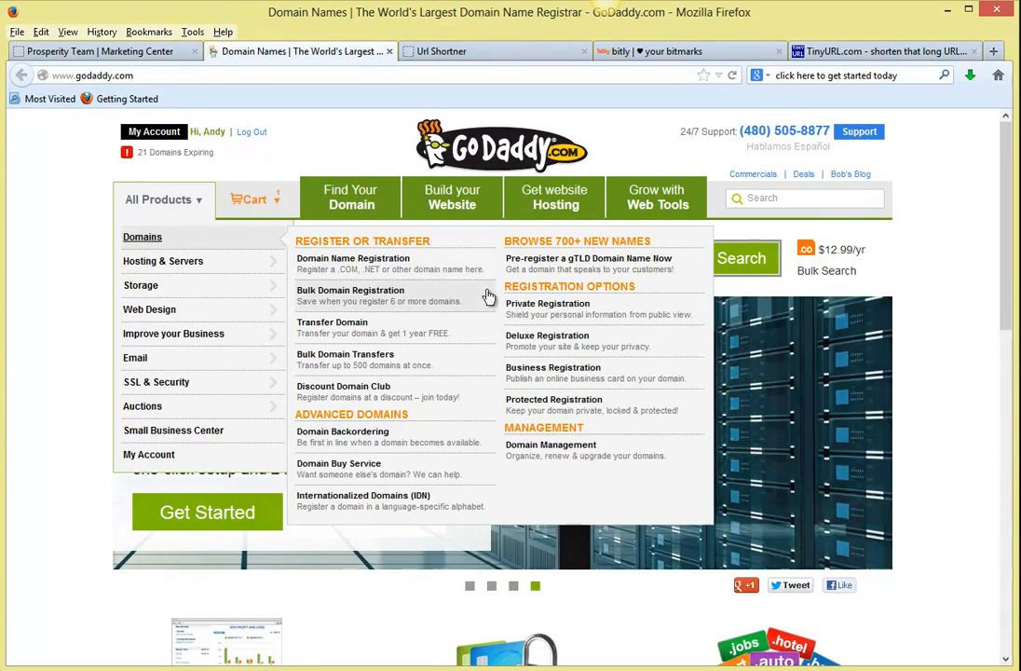
click(555, 458)
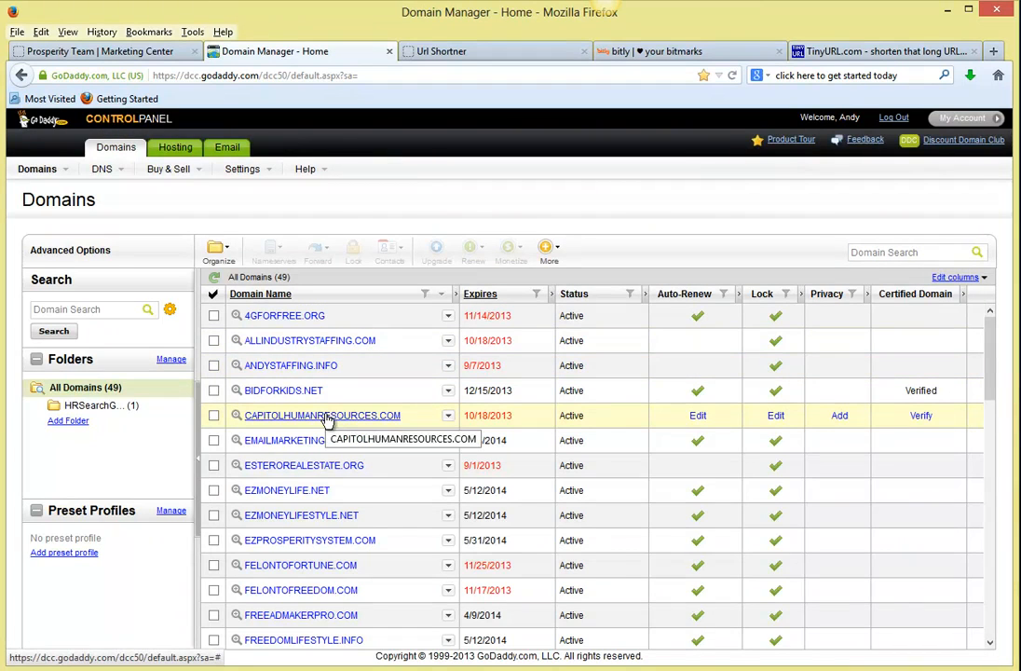
Look through the list of all registered domains and return to its beginning.
scroll(326, 421, down, 2)
scroll(326, 421, down, 6)
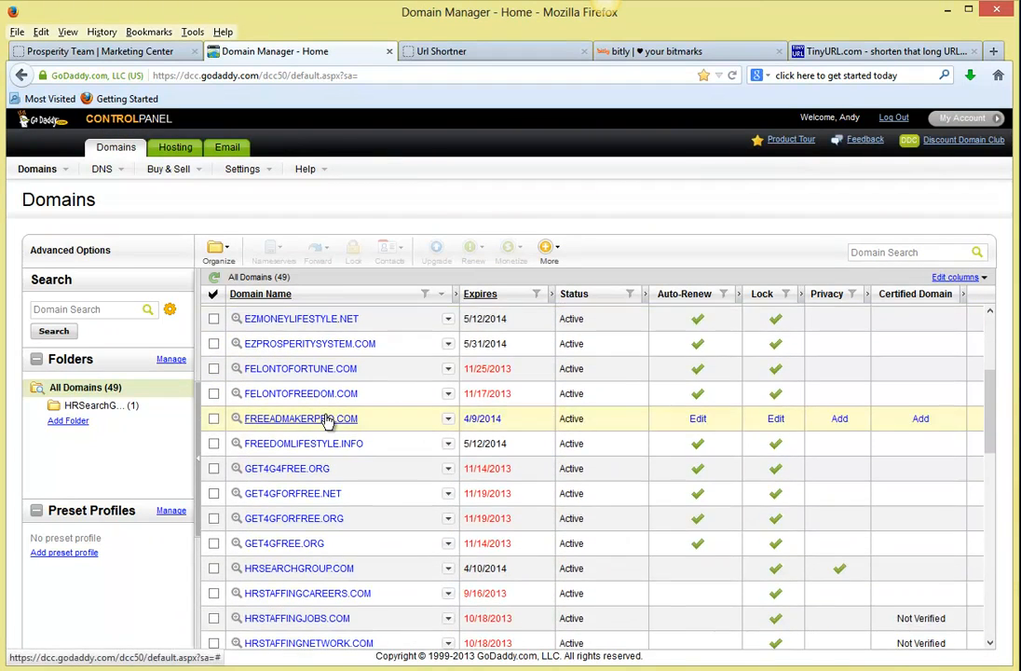
scroll(326, 421, down, 6)
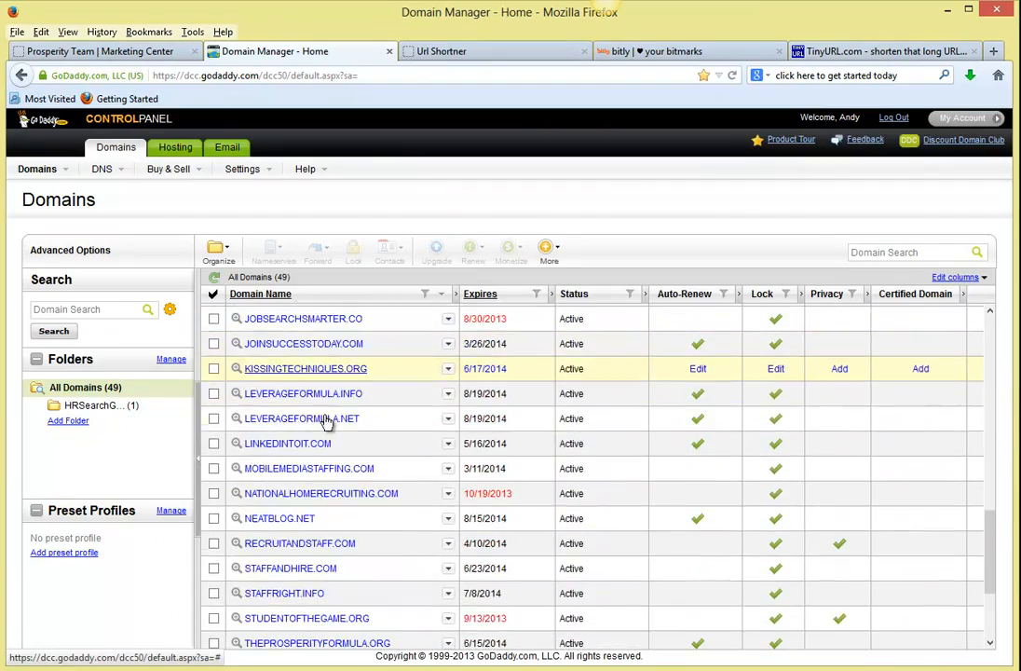
scroll(326, 423, up, 6)
scroll(328, 423, up, 6)
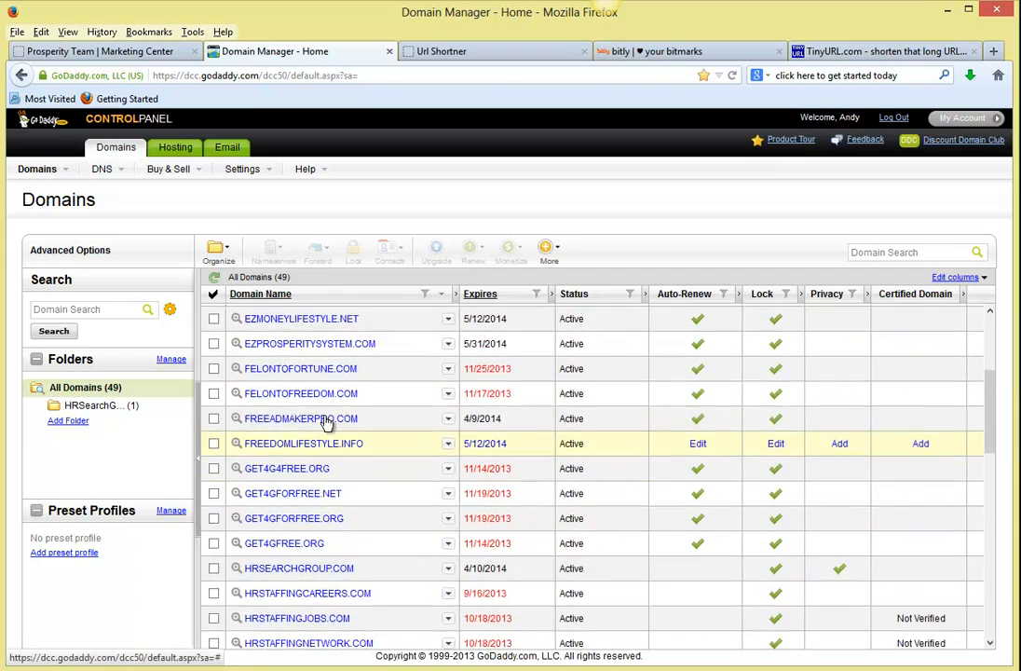
scroll(328, 423, up, 2)
scroll(328, 423, down, 11)
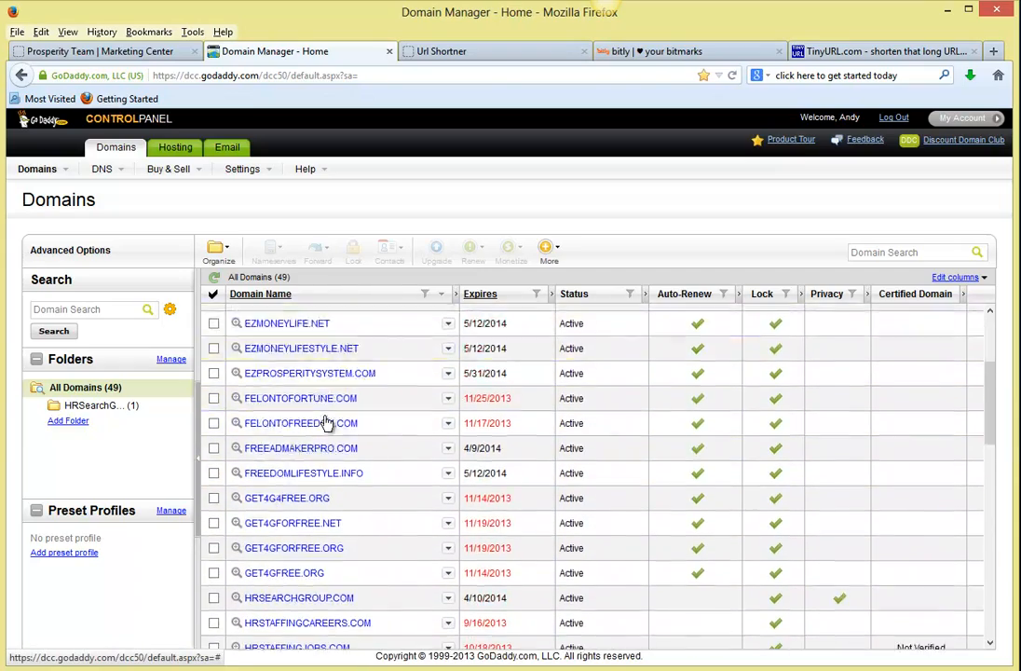
scroll(328, 423, down, 1)
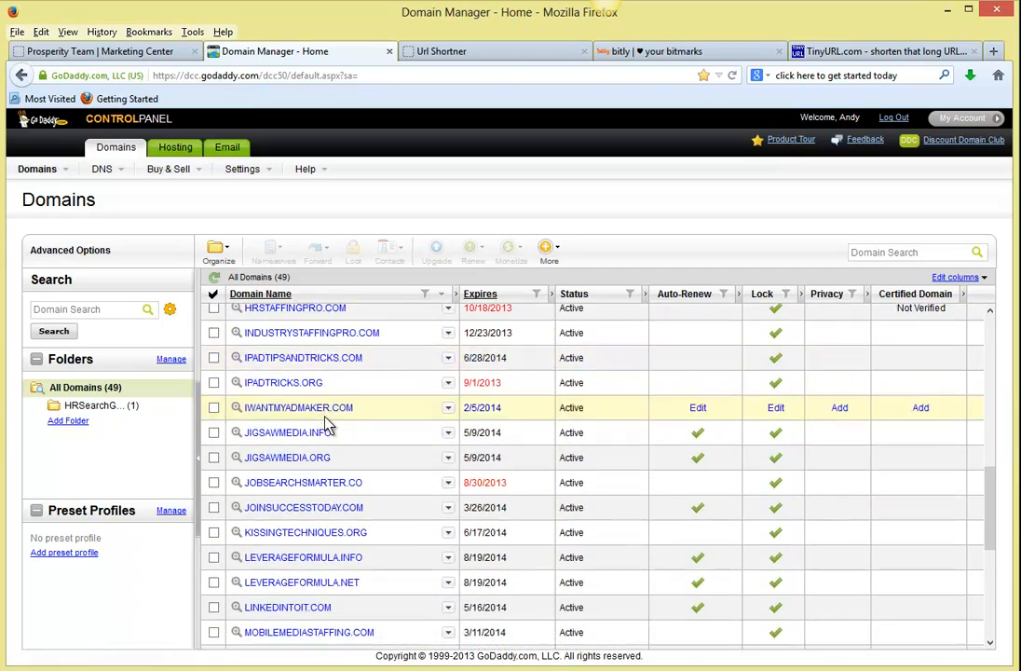
scroll(328, 424, up, 5)
scroll(328, 423, up, 5)
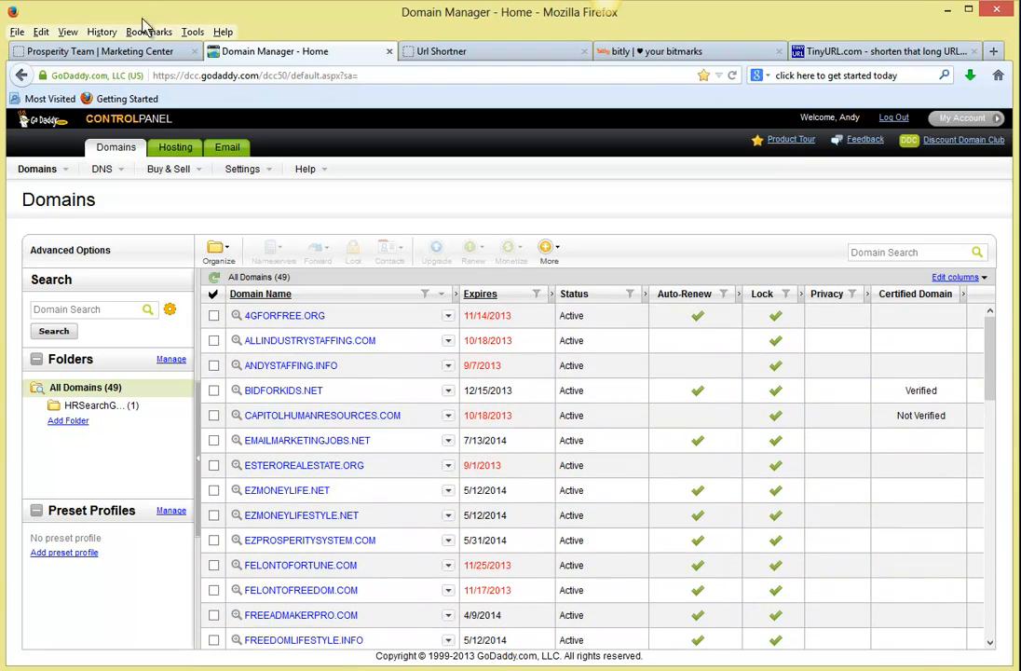
Go to the Prosperity Team sales funnels and copy the link of the first high-converting capture page.
click(103, 52)
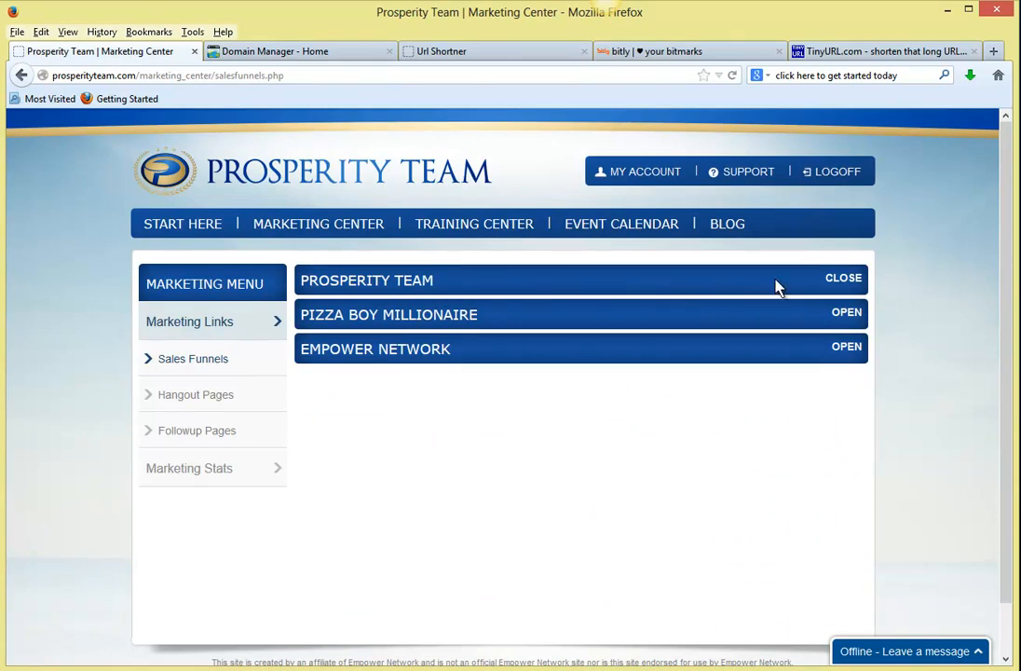
click(321, 227)
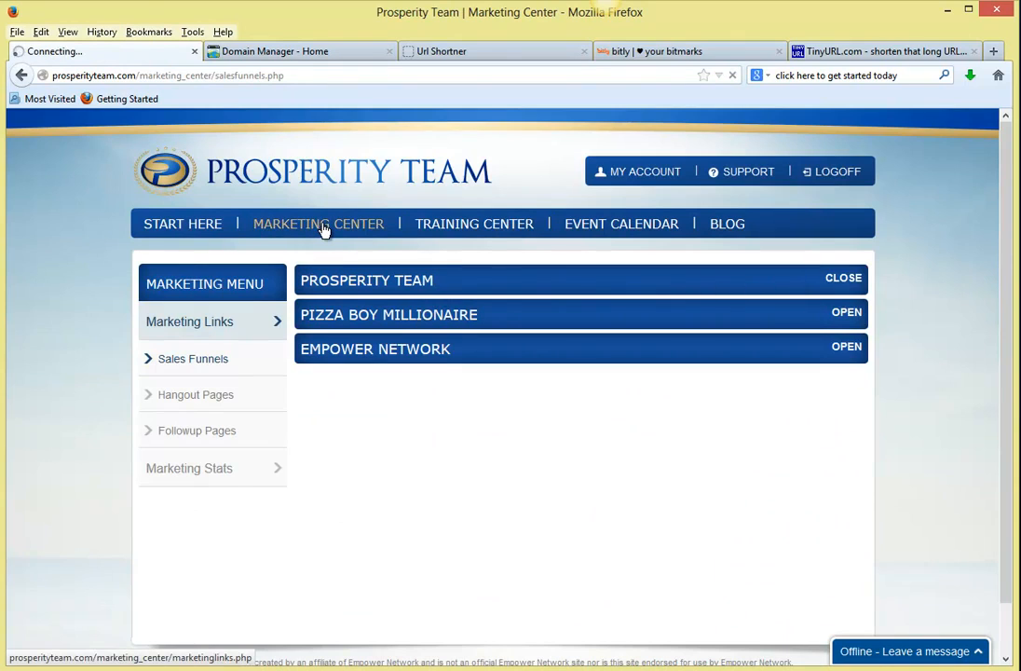
click(200, 366)
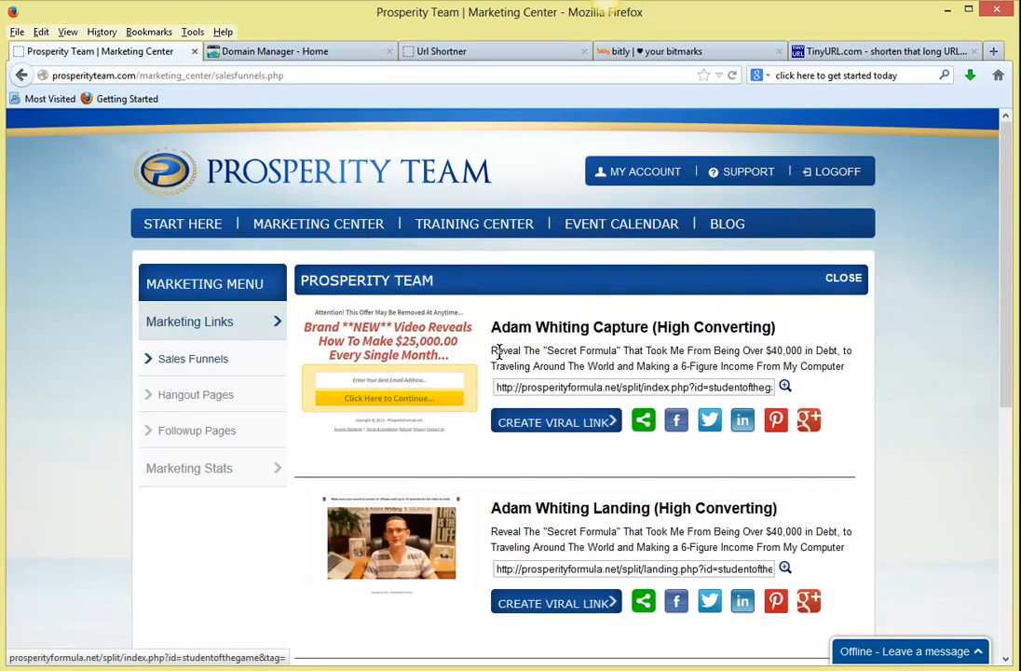
click(664, 388)
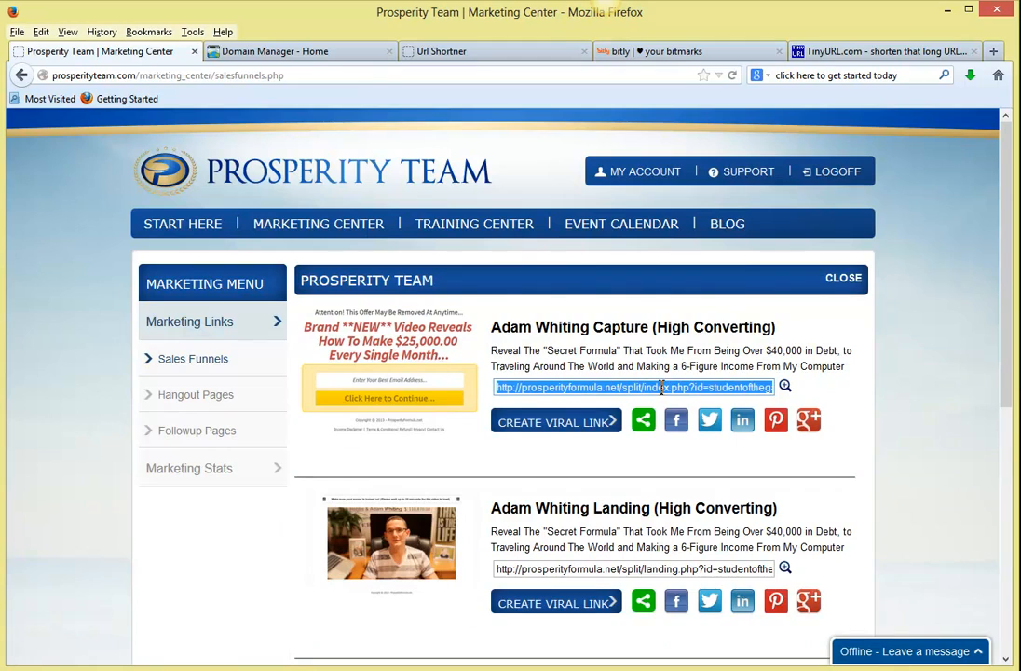
right_click(664, 388)
click(717, 439)
Return to the GoDaddy domain list and open the details of IPADTRICKS.ORG.
click(331, 50)
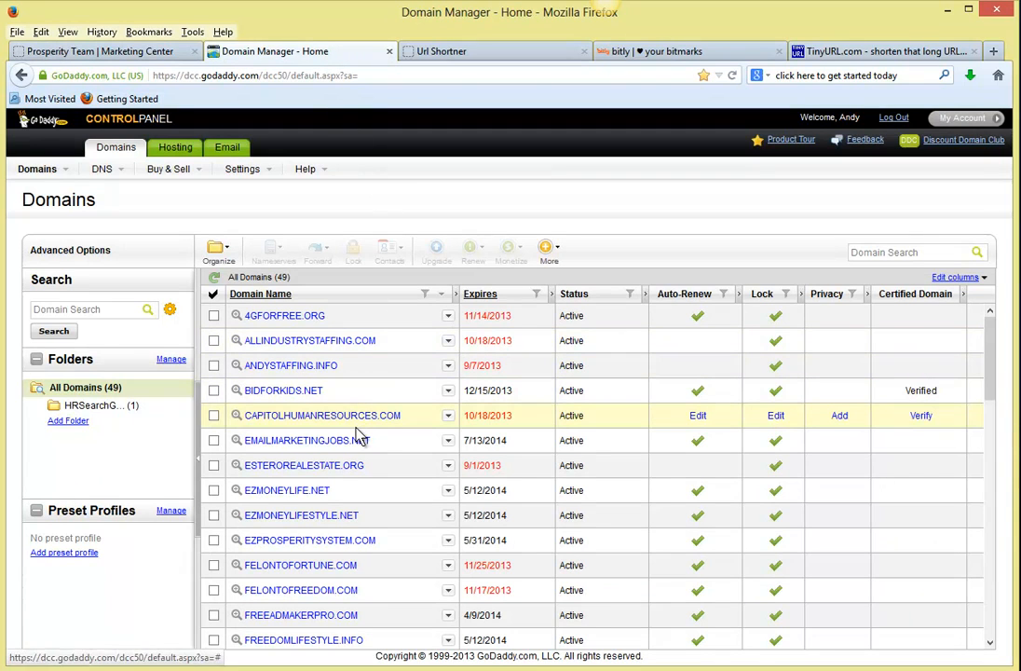
scroll(357, 431, down, 3)
scroll(357, 431, down, 2)
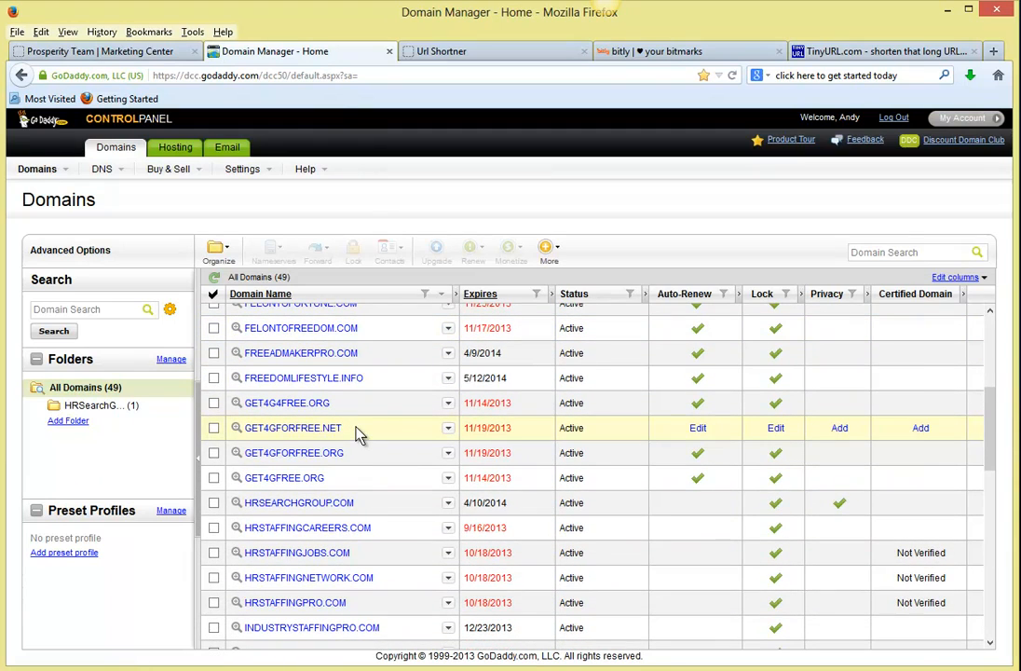
scroll(364, 456, down, 2)
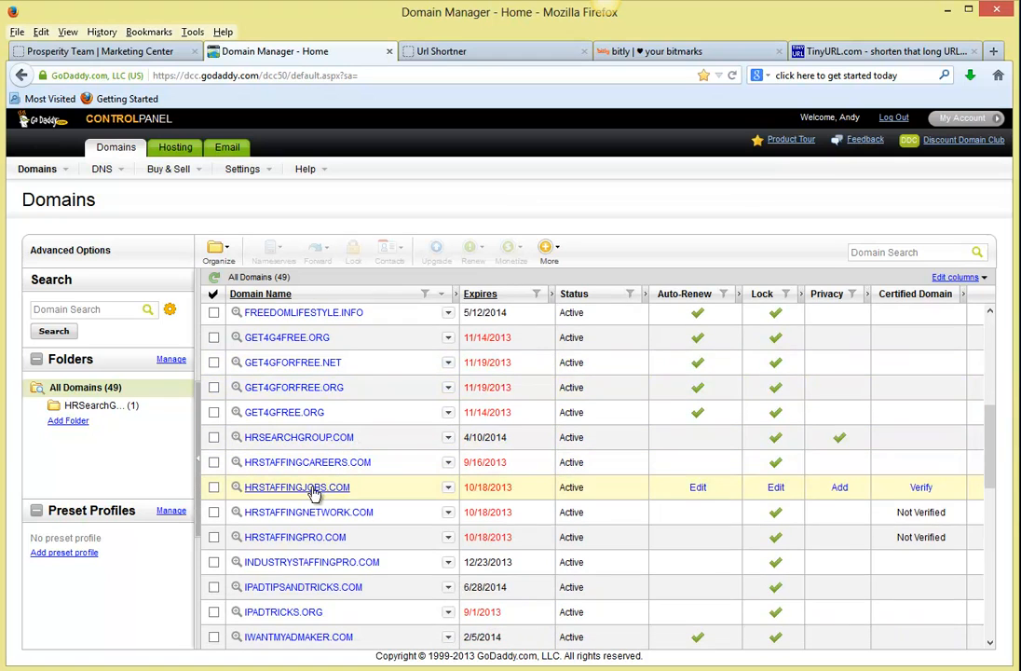
scroll(305, 550, down, 2)
scroll(312, 550, down, 3)
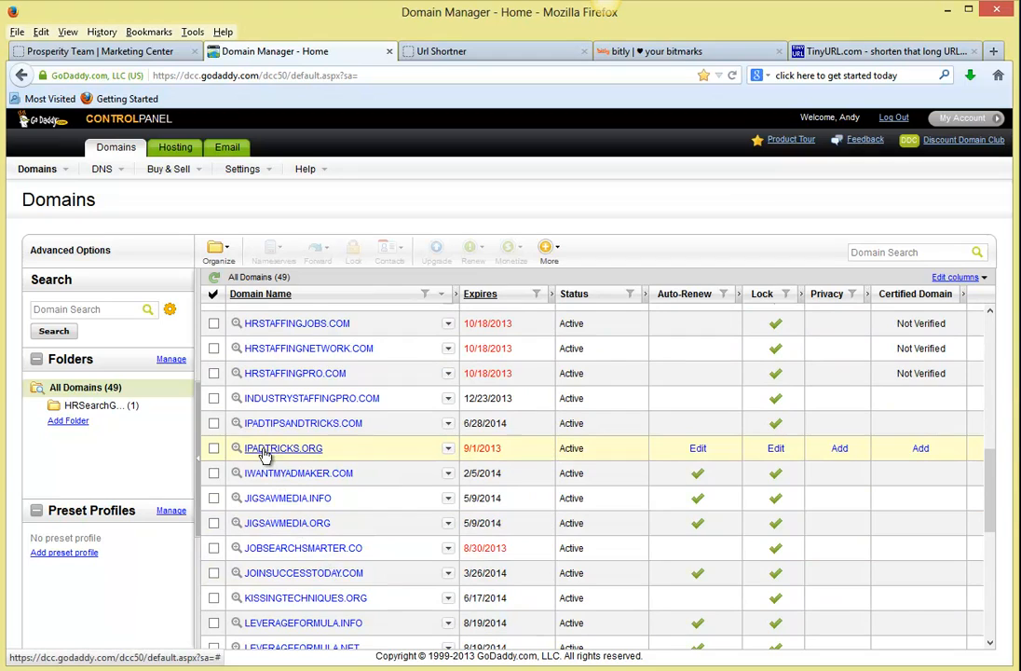
click(280, 449)
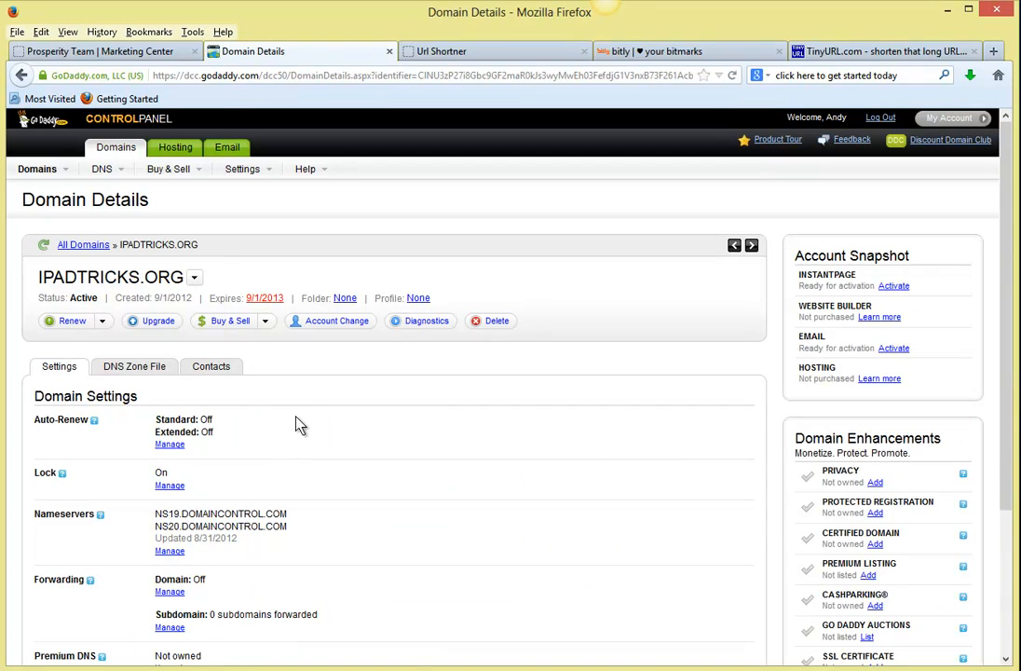
Open the domain forwarding settings for IPADTRICKS.ORG and start adding a new forwarding entry.
scroll(300, 425, down, 4)
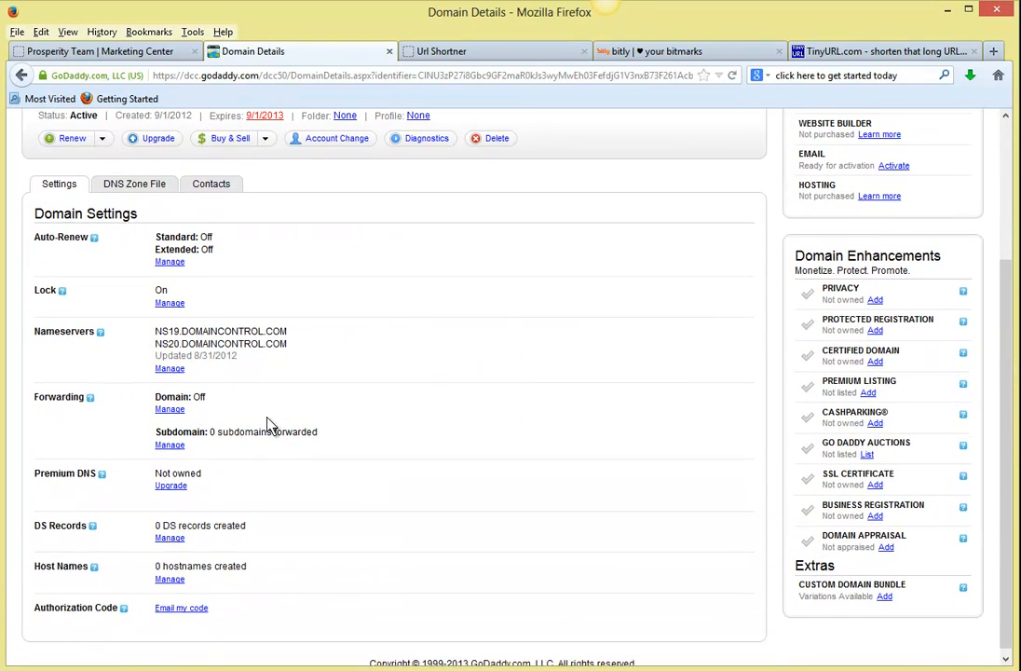
drag(35, 393, 98, 399)
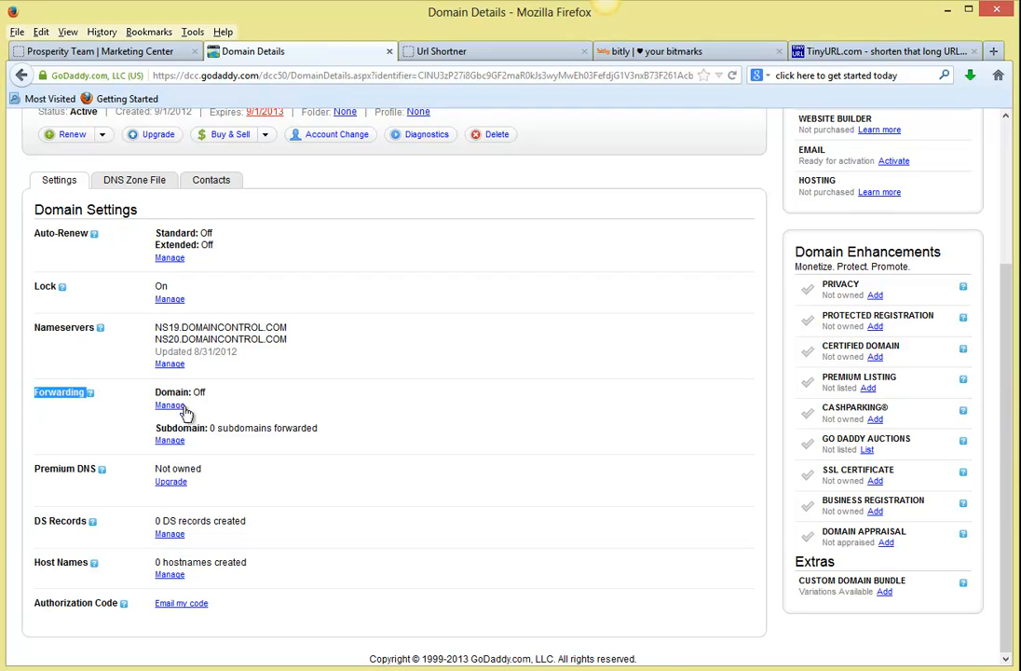
click(171, 408)
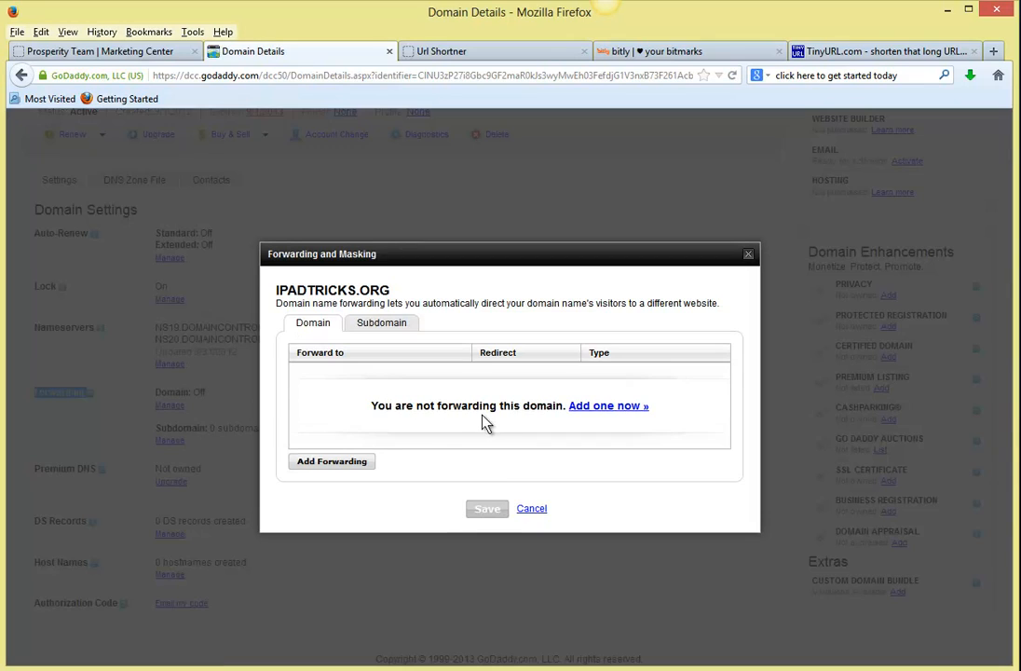
click(609, 407)
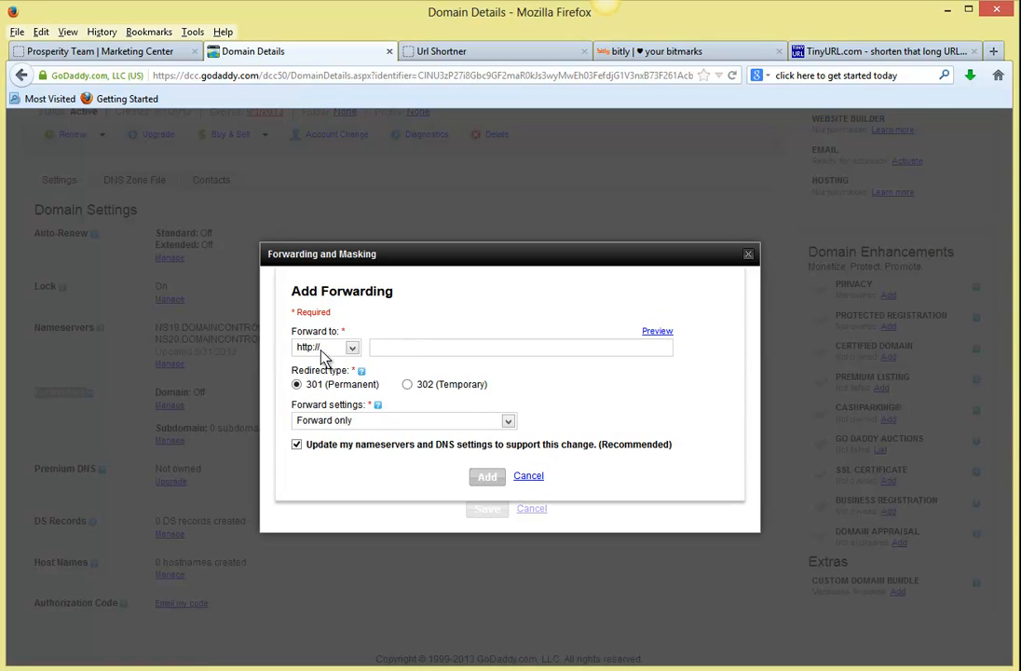
right_click(389, 349)
click(454, 419)
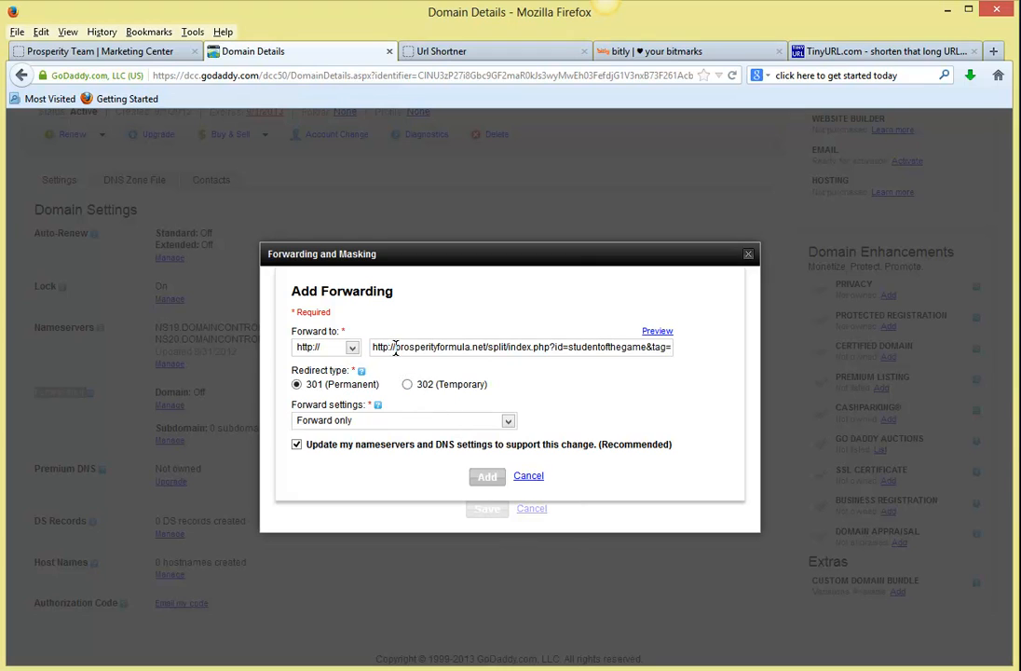
drag(395, 347, 373, 346)
drag(470, 347, 373, 347)
click(393, 347)
double_click(395, 347)
click(395, 347)
drag(394, 347, 376, 348)
key(BackSpace)
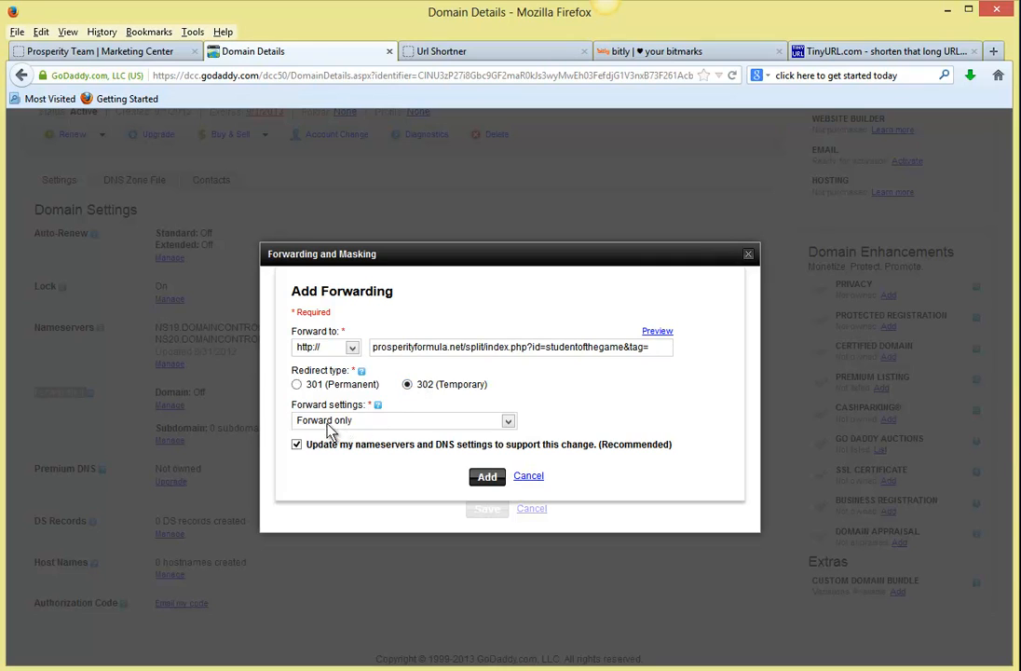
Set the forward settings to Forward with Masking.
click(508, 425)
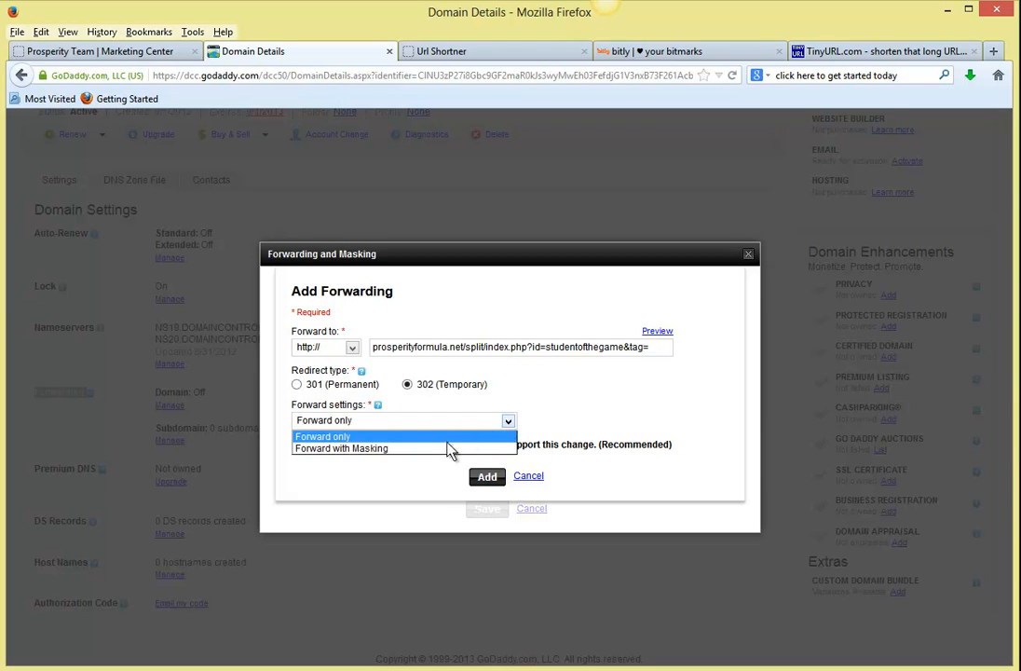
click(382, 449)
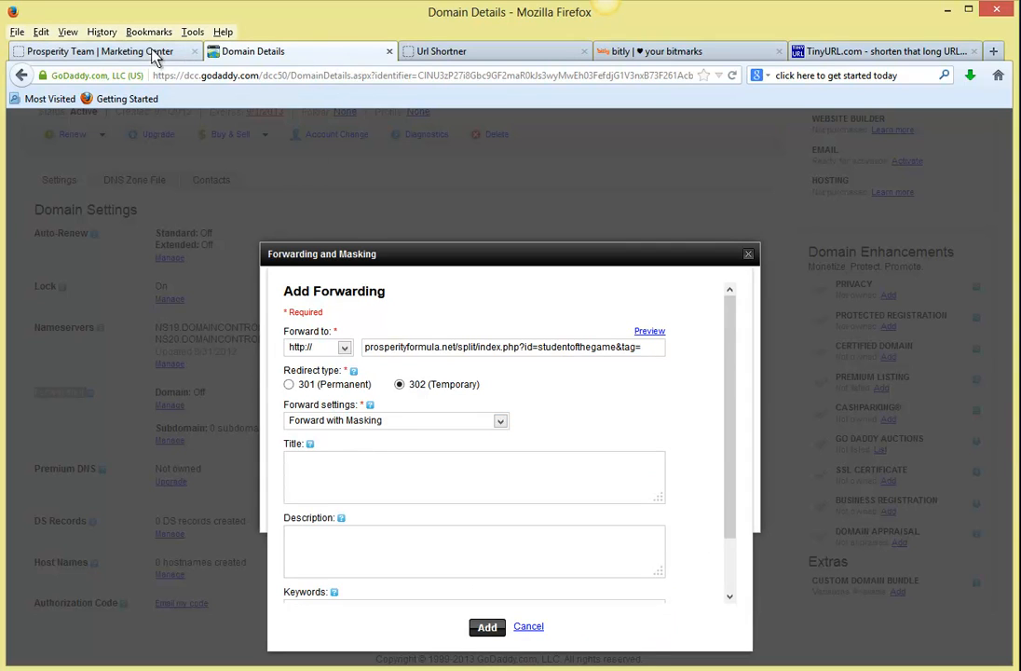
click(53, 54)
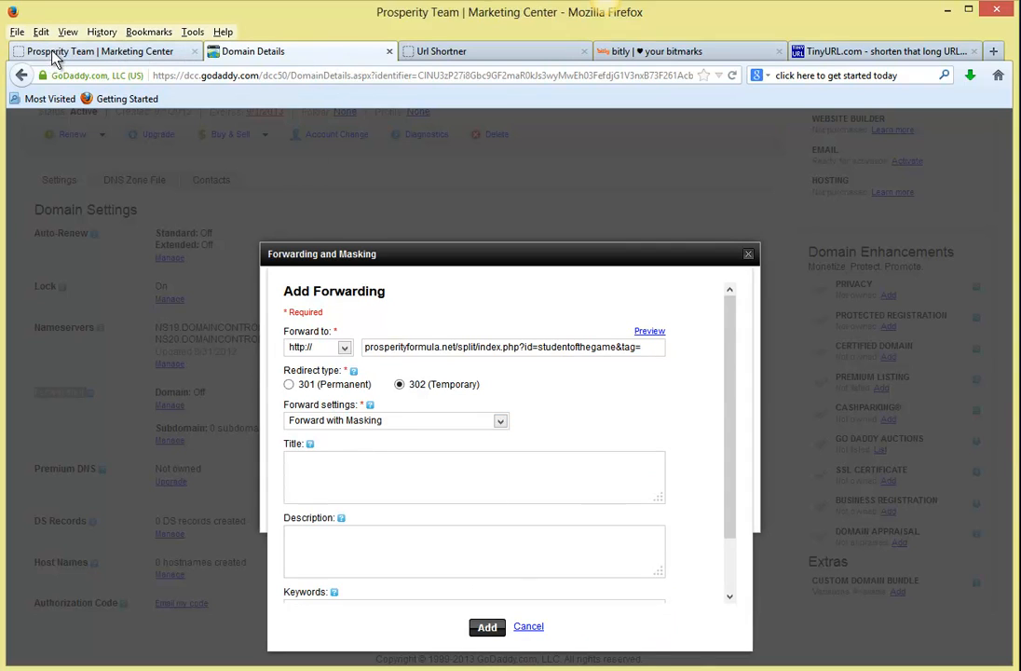
click(268, 51)
click(425, 56)
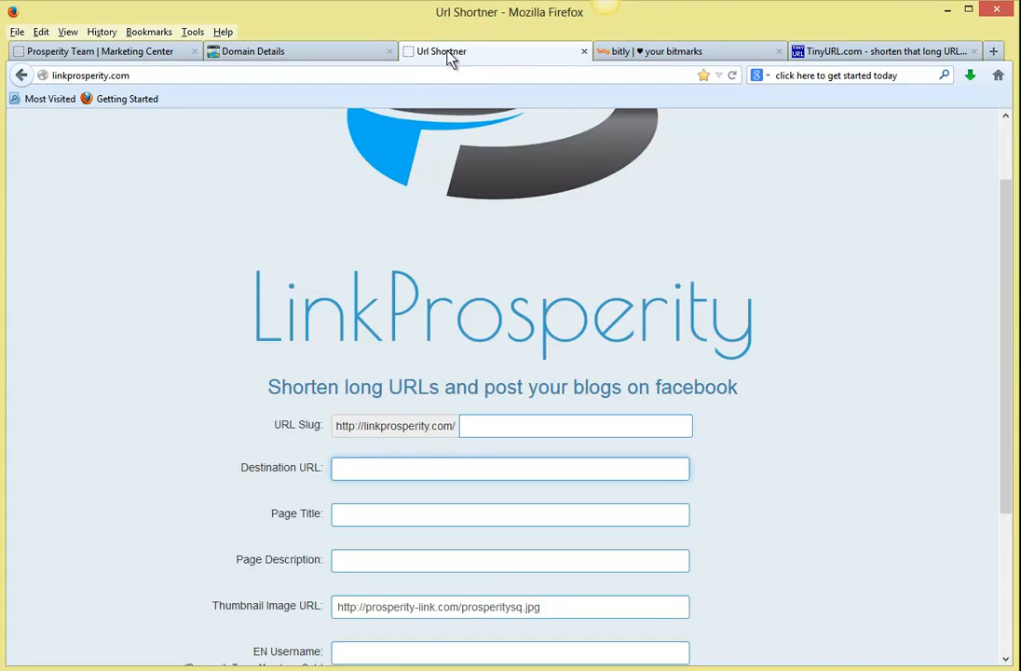
click(277, 56)
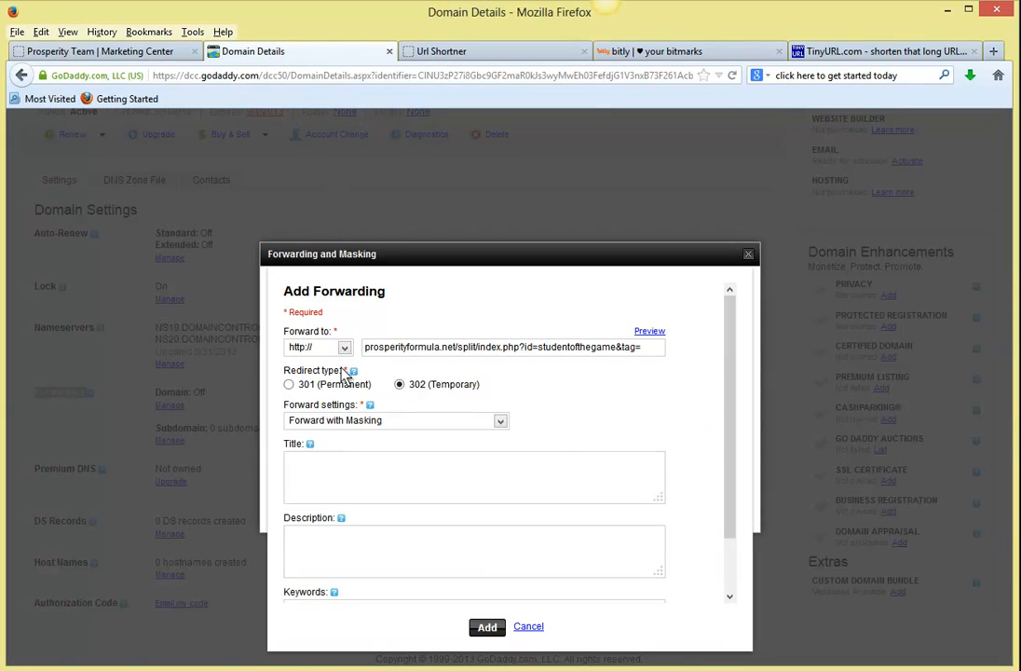
click(244, 78)
drag(297, 77, 148, 80)
drag(408, 347, 562, 348)
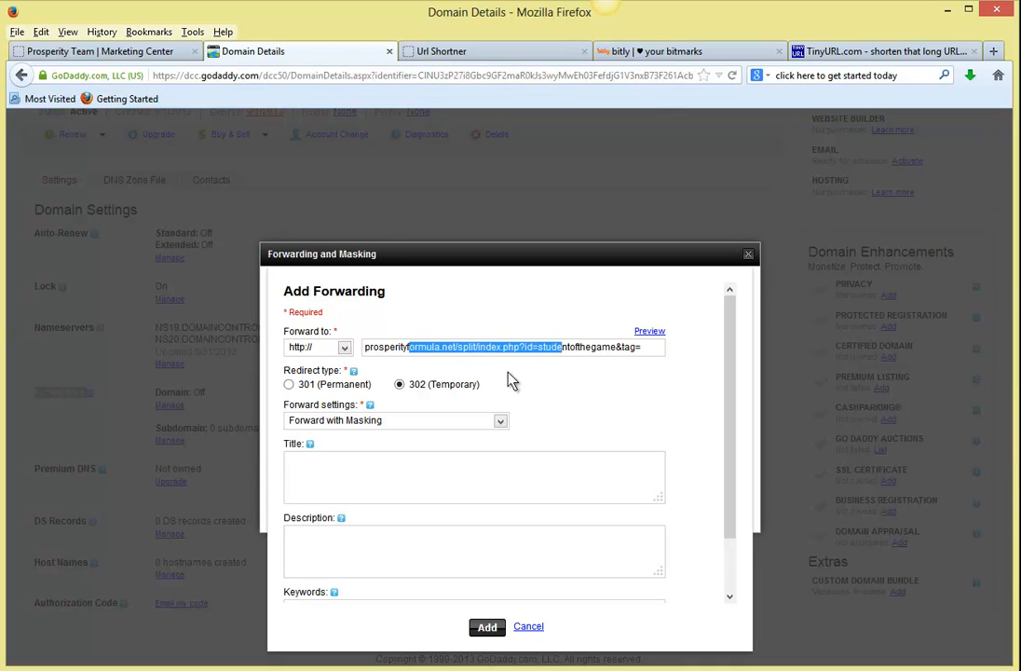
click(503, 376)
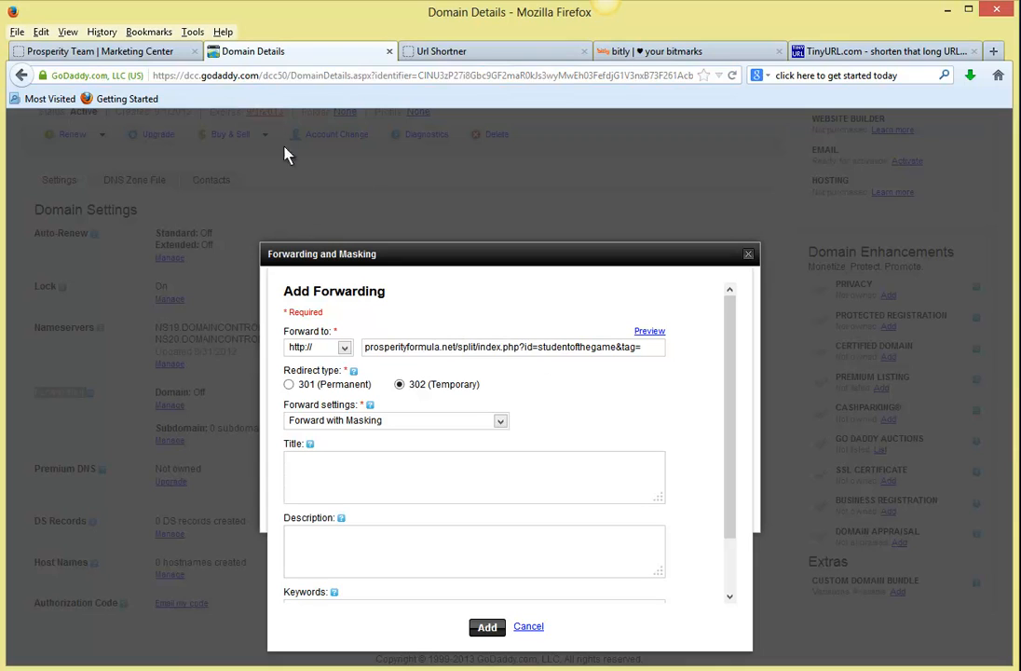
drag(154, 76, 276, 78)
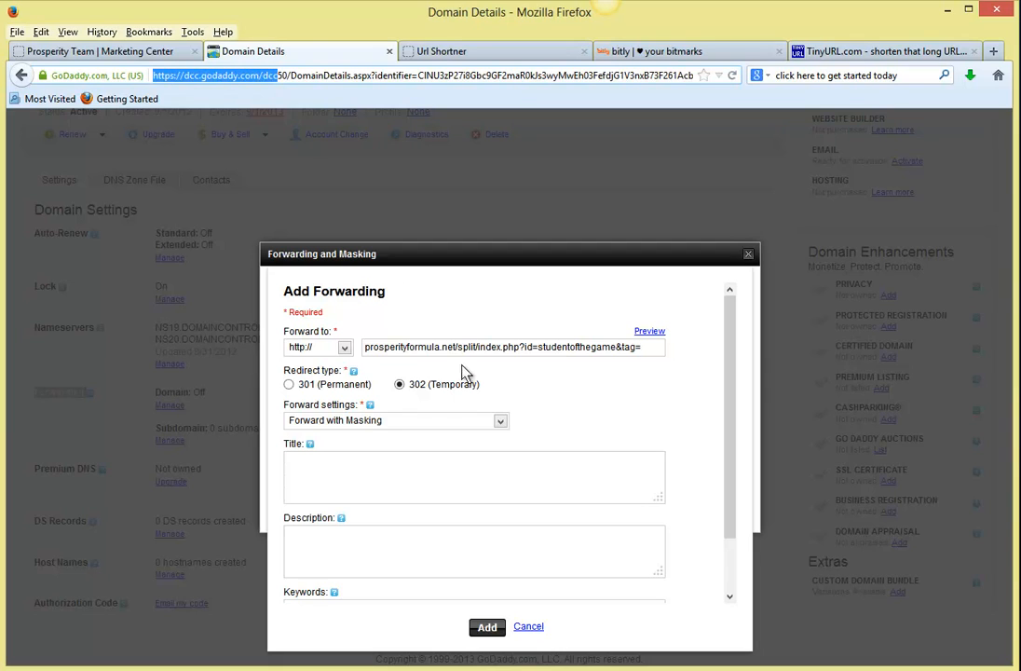
drag(408, 346, 534, 375)
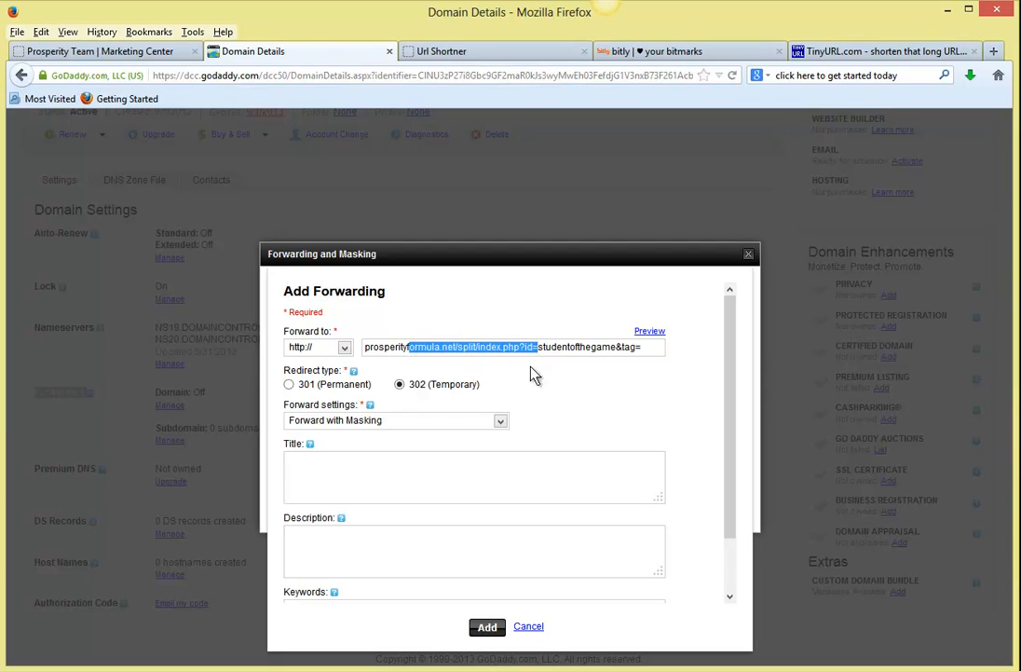
click(459, 396)
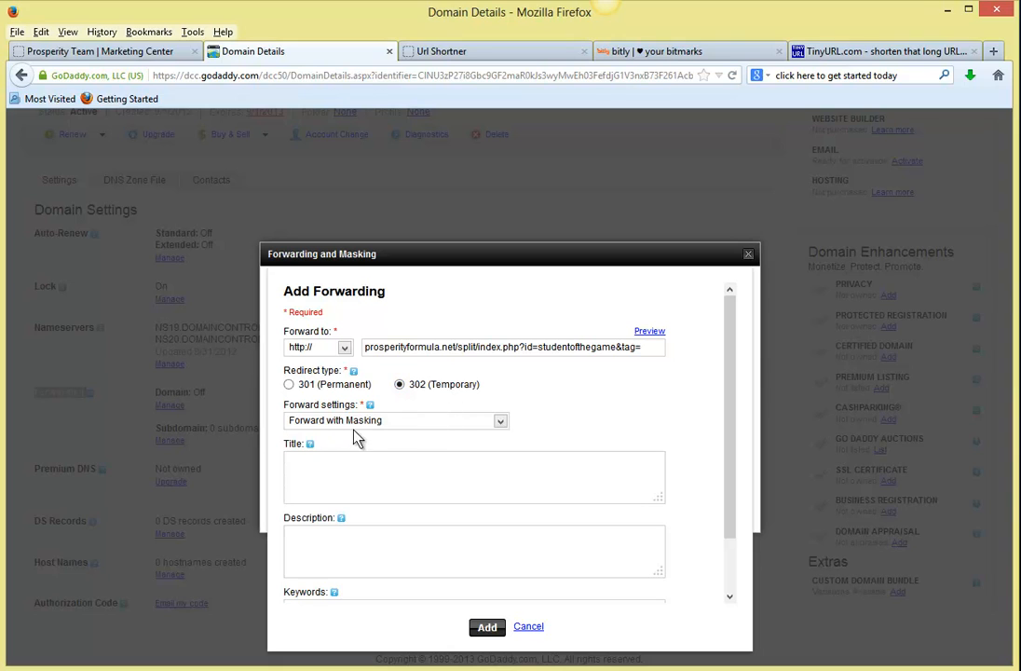
click(363, 455)
text(Welcoem)
click(288, 459)
key(BackSpace)
Add the masked forwarding entry and save the forwarding settings for IPADTRICKS.ORG.
click(486, 628)
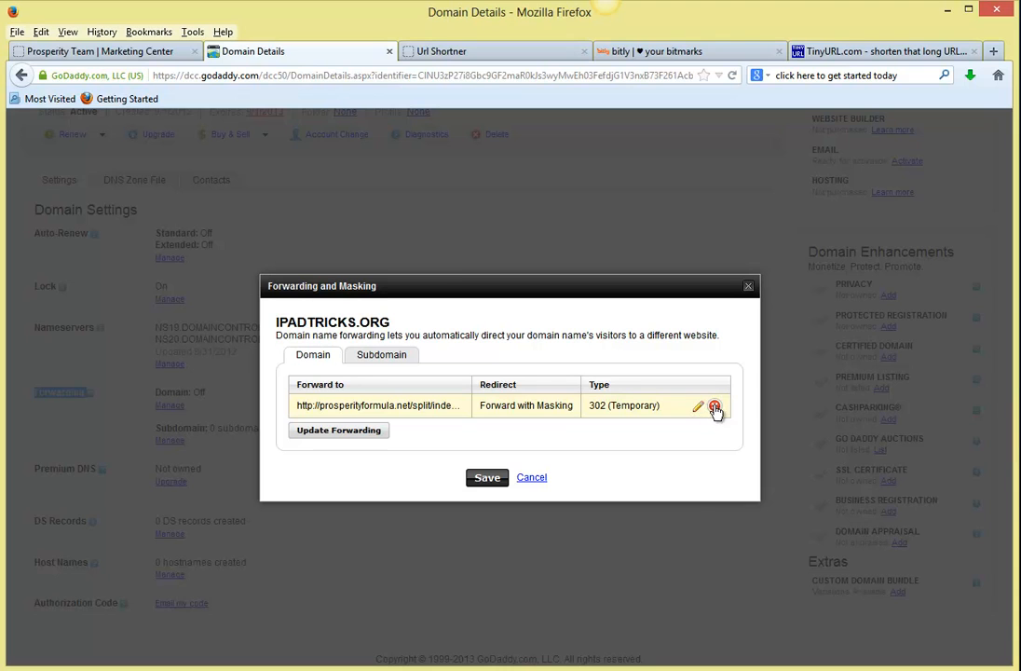
click(480, 485)
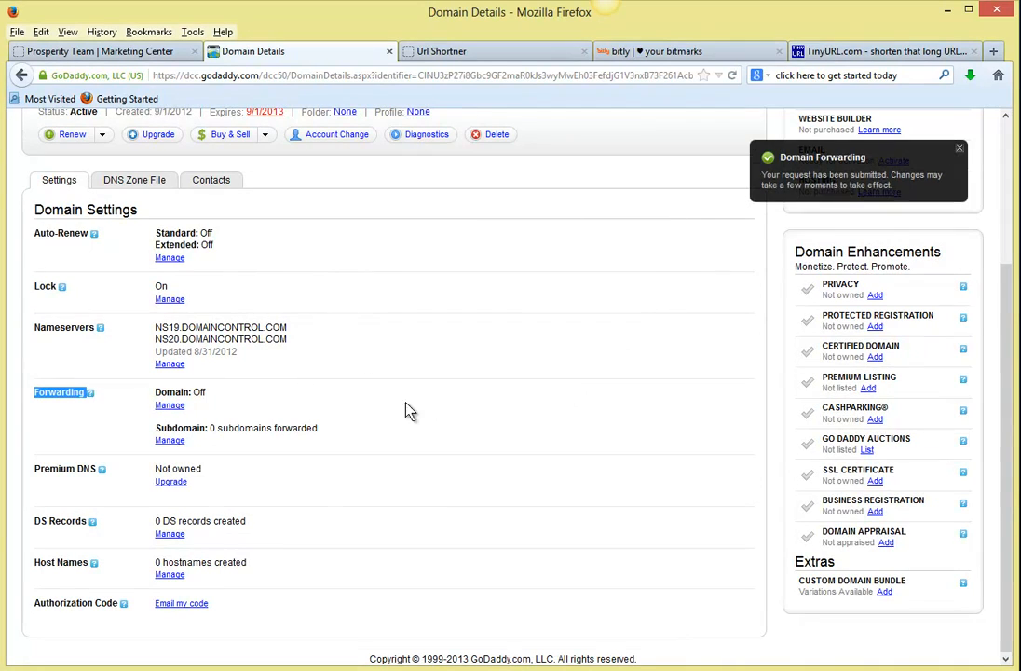
Review the domain name and the forwarding status on the IPADTRICKS.ORG details page.
scroll(337, 369, up, 2)
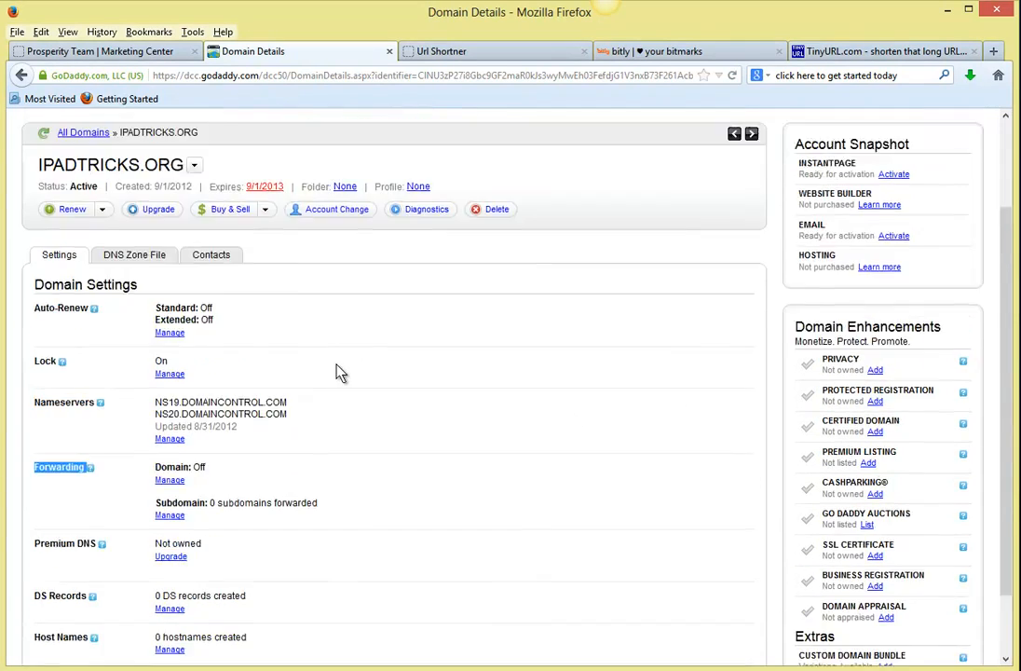
scroll(338, 369, up, 3)
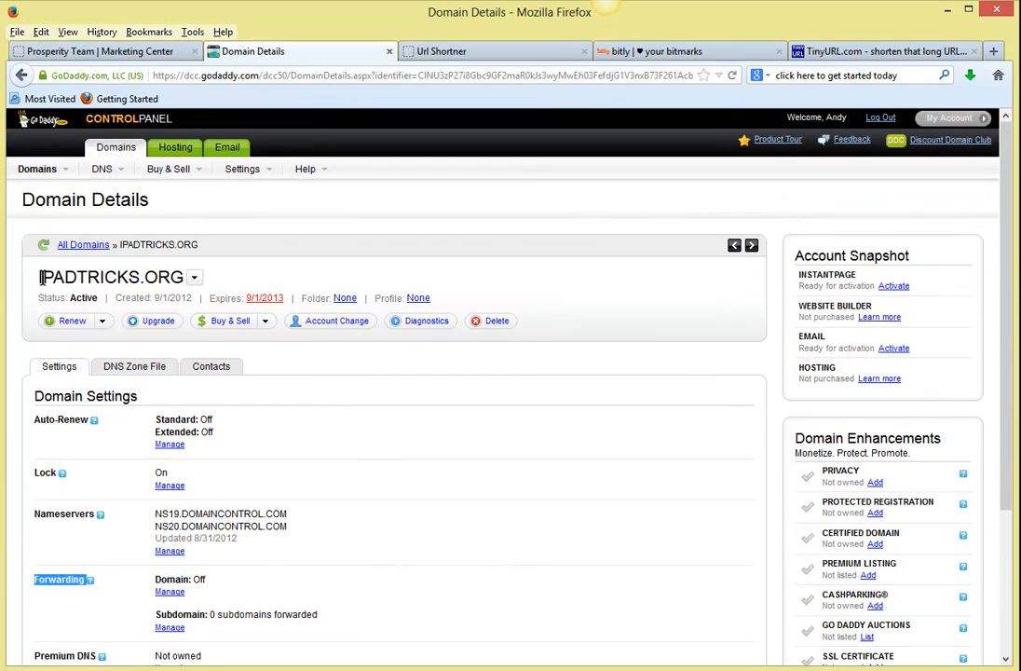
drag(41, 277, 183, 277)
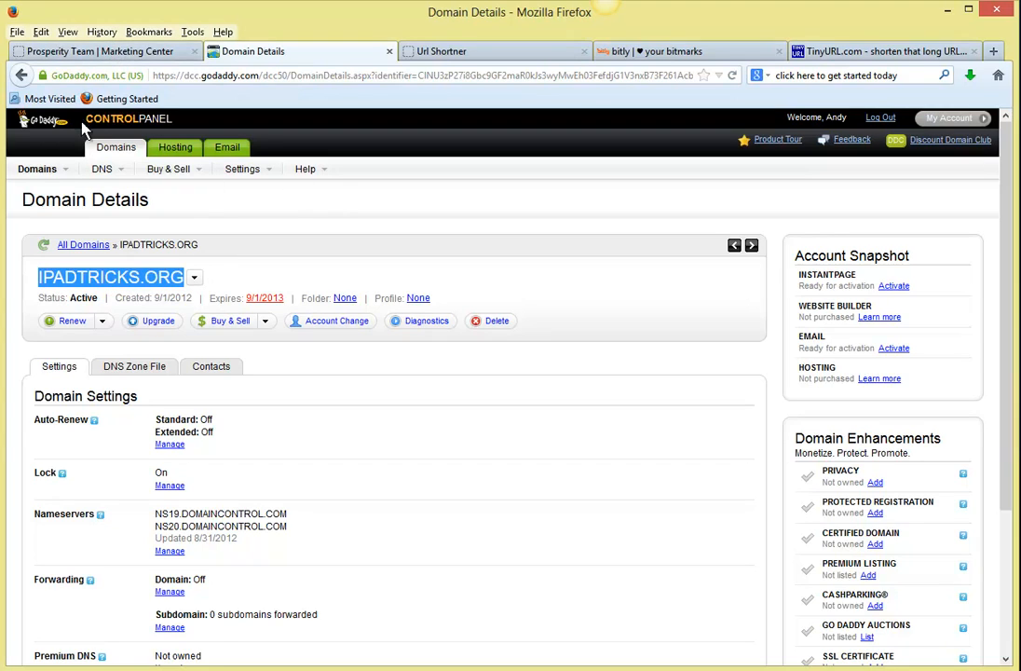
click(112, 52)
click(273, 53)
click(335, 424)
scroll(335, 427, down, 4)
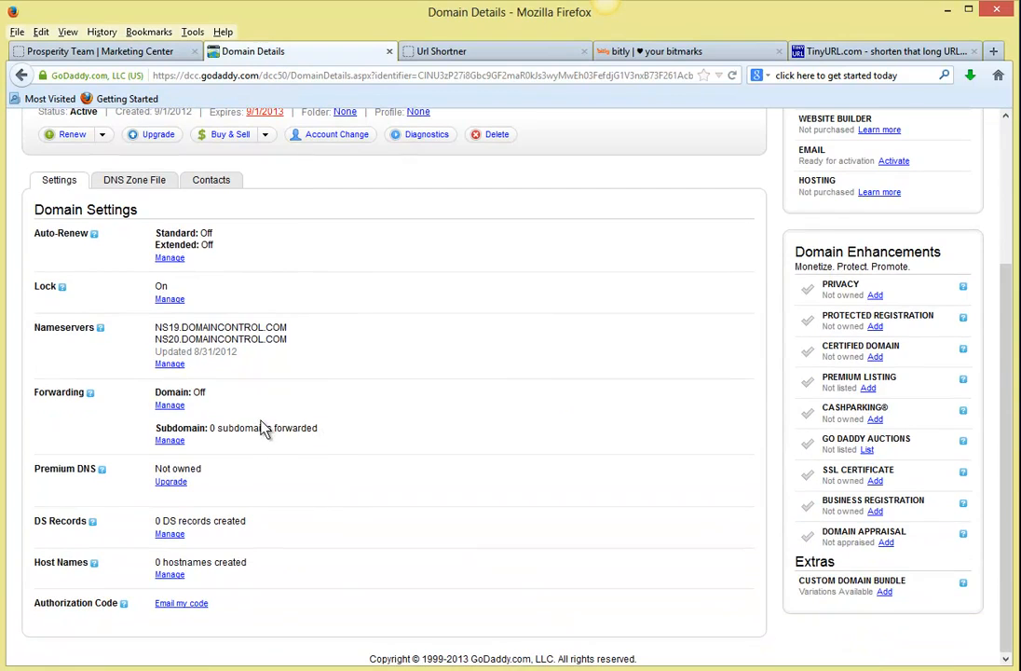
scroll(264, 428, up, 4)
drag(22, 281, 40, 277)
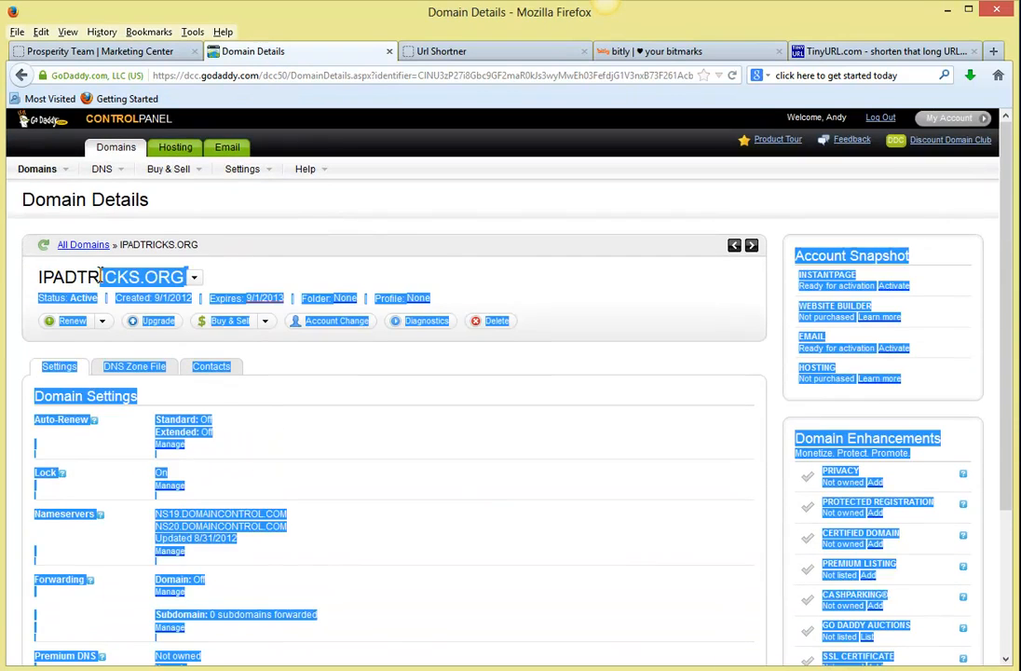
click(38, 279)
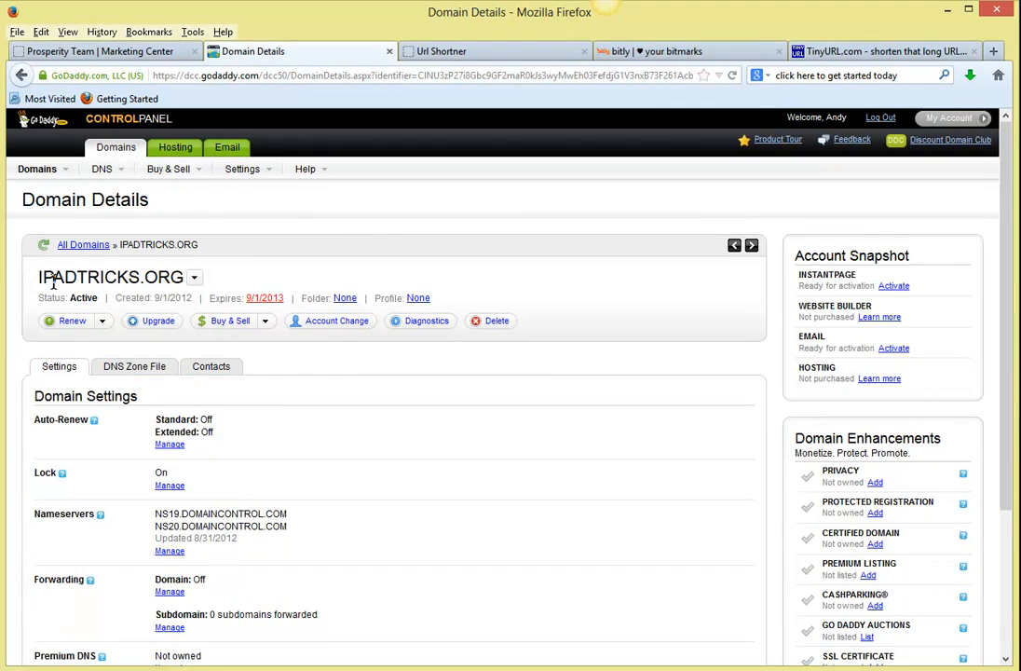
Switch to the Prosperity Team sales funnels and copy the link of the Landing (High Converting) page.
click(135, 53)
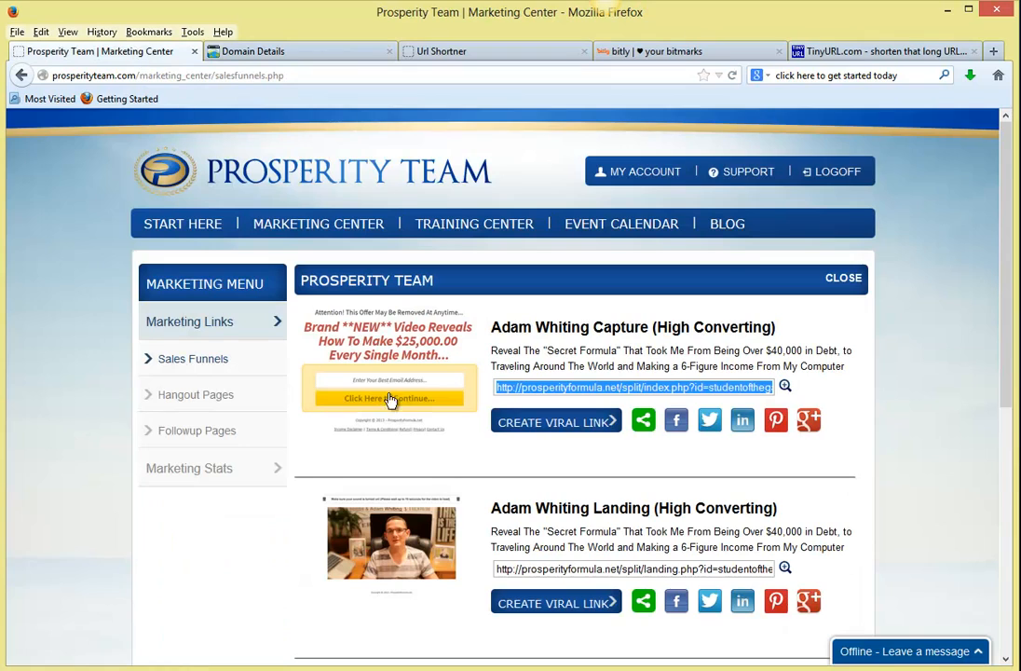
scroll(392, 402, down, 5)
scroll(392, 407, down, 2)
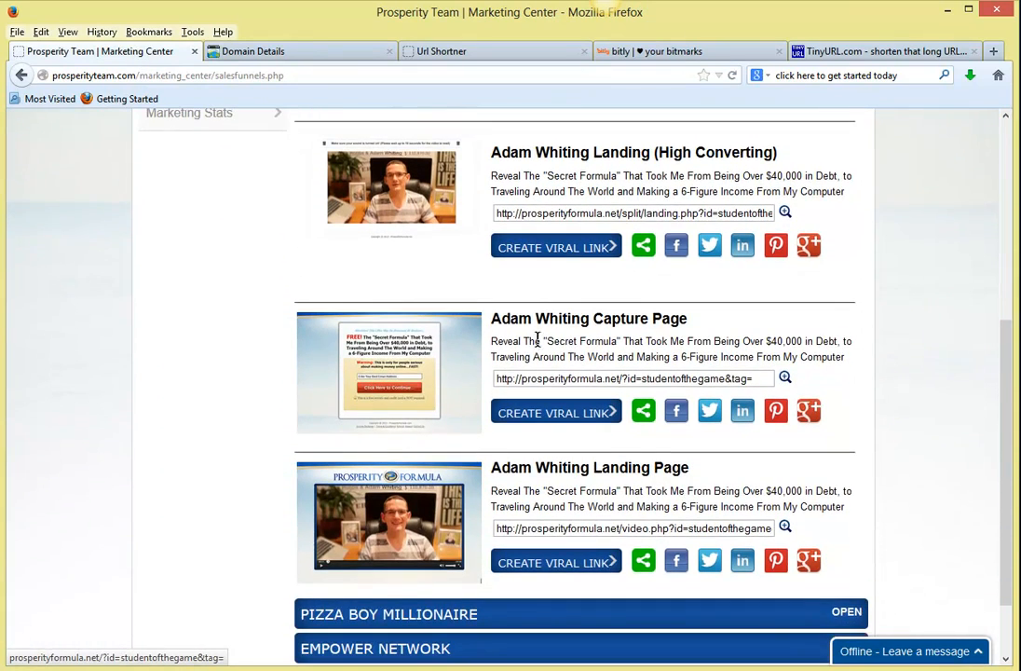
scroll(491, 377, down, 2)
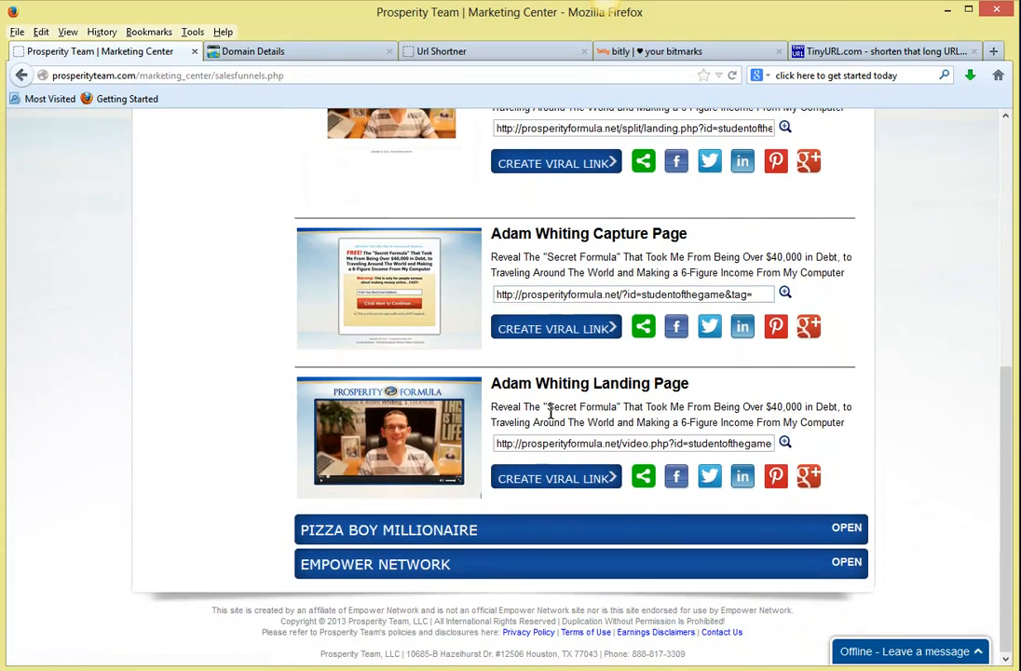
scroll(540, 391, up, 5)
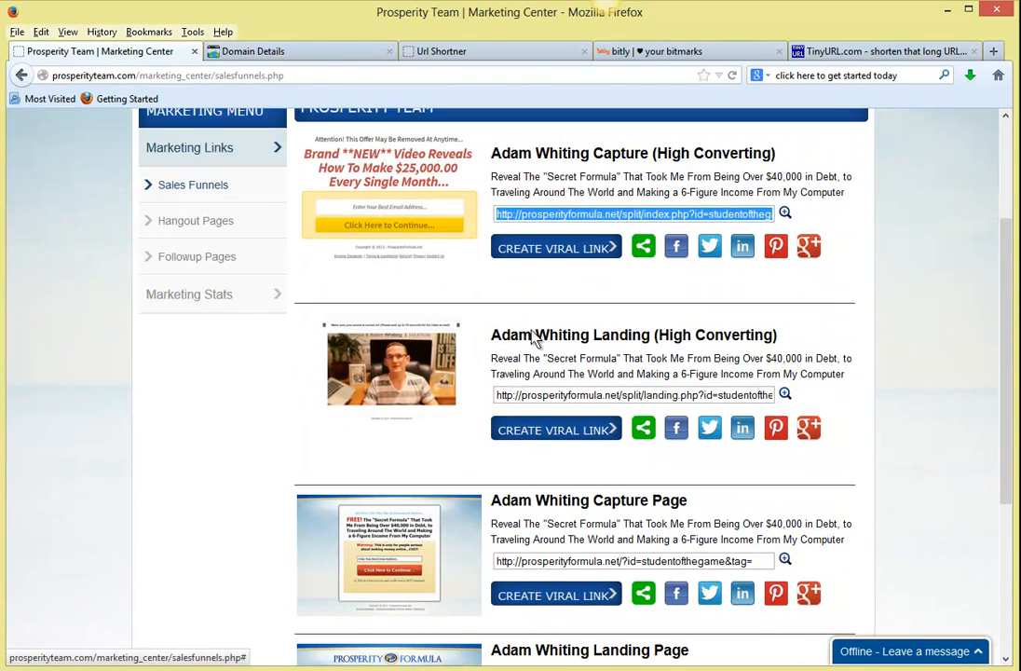
drag(492, 336, 699, 334)
click(586, 377)
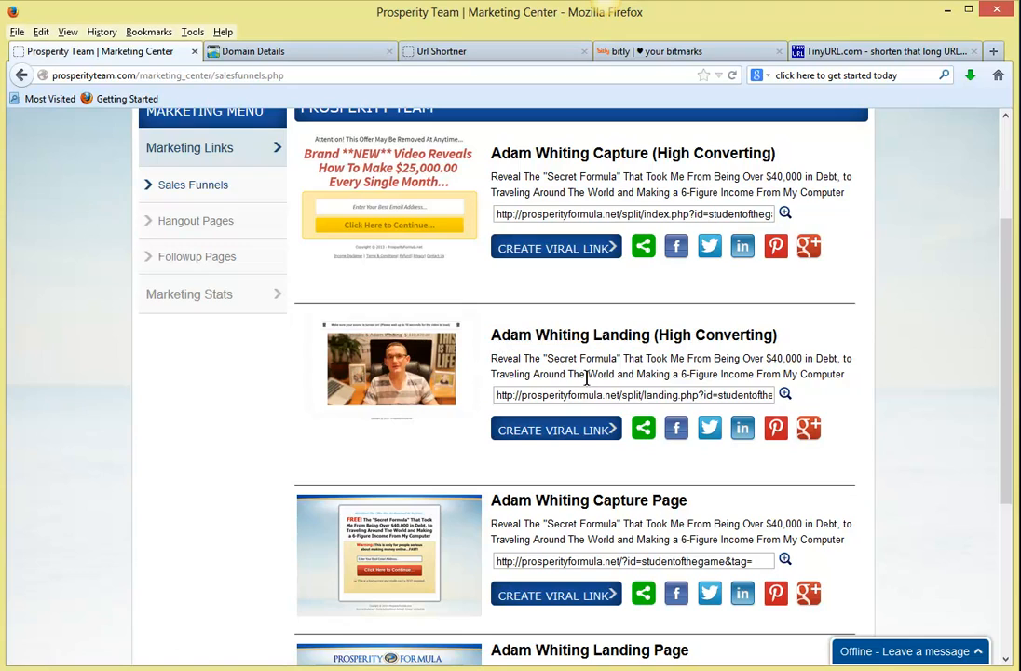
click(598, 389)
right_click(598, 389)
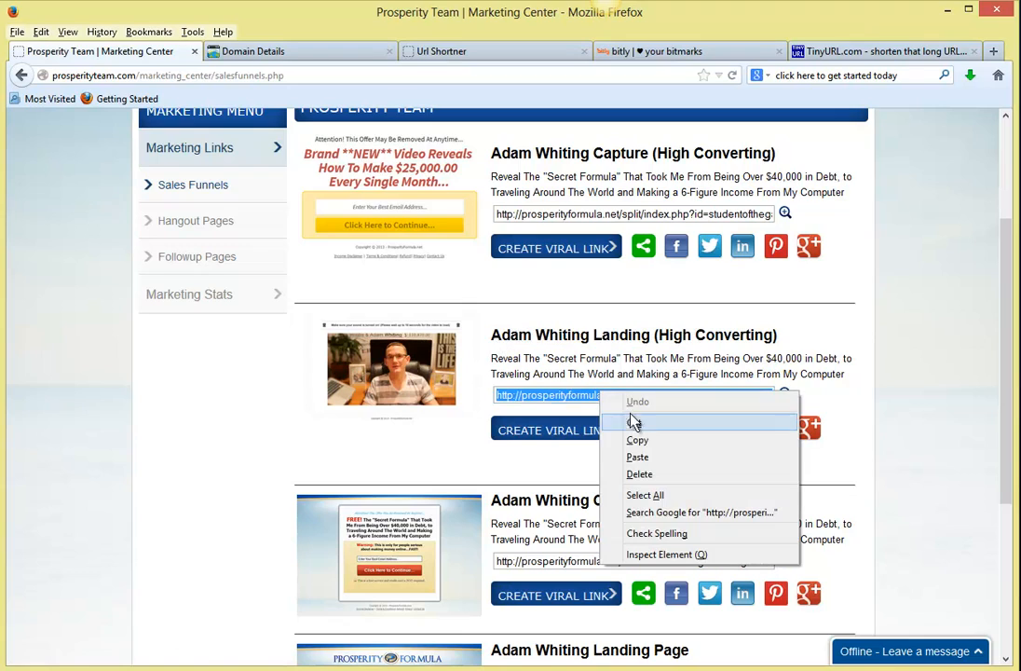
click(636, 438)
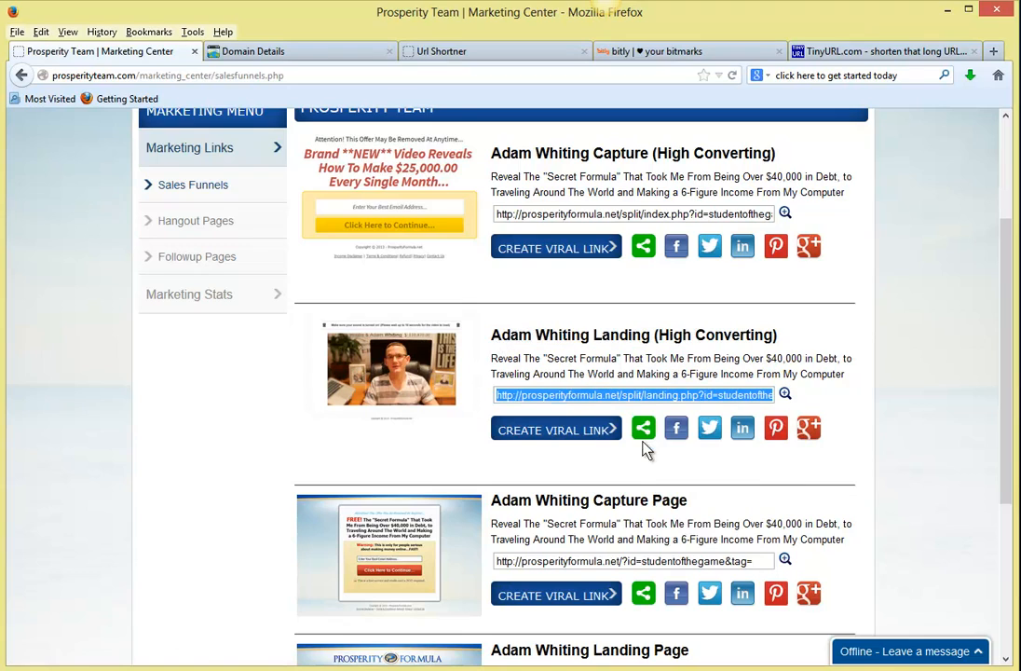
Return to the IPADTRICKS.ORG domain details and reload the page to refresh the forwarding status.
click(315, 51)
scroll(308, 422, down, 2)
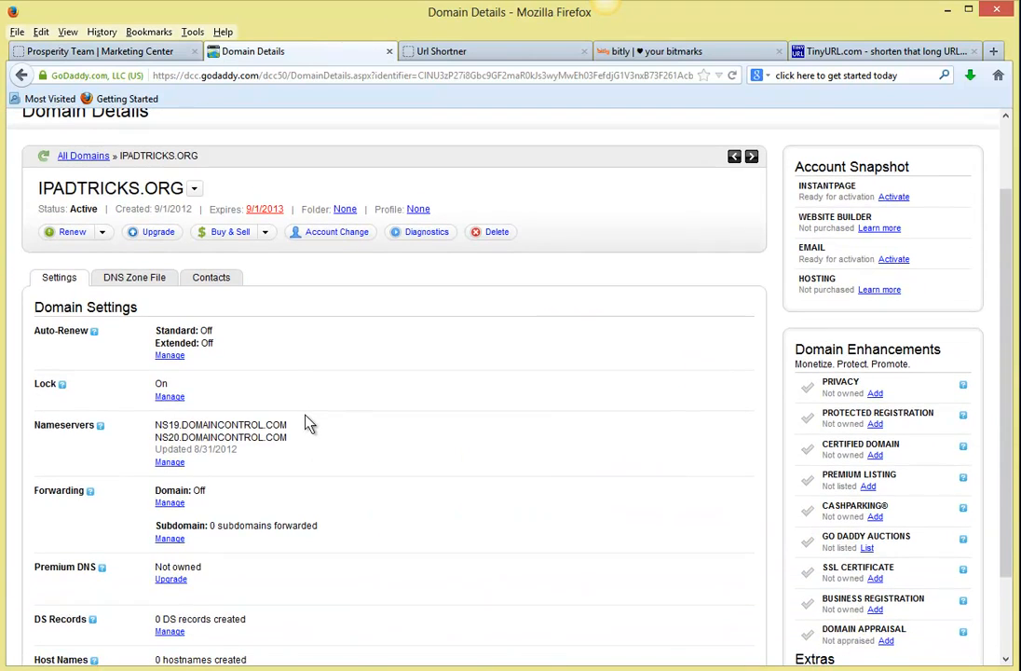
scroll(307, 422, down, 2)
scroll(307, 422, up, 4)
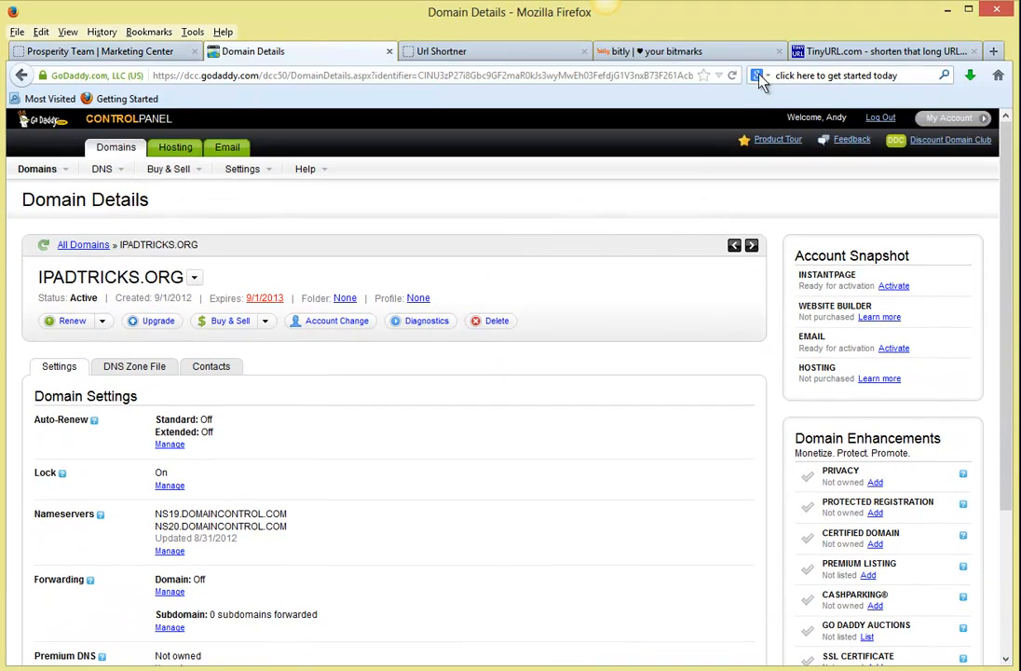
click(733, 76)
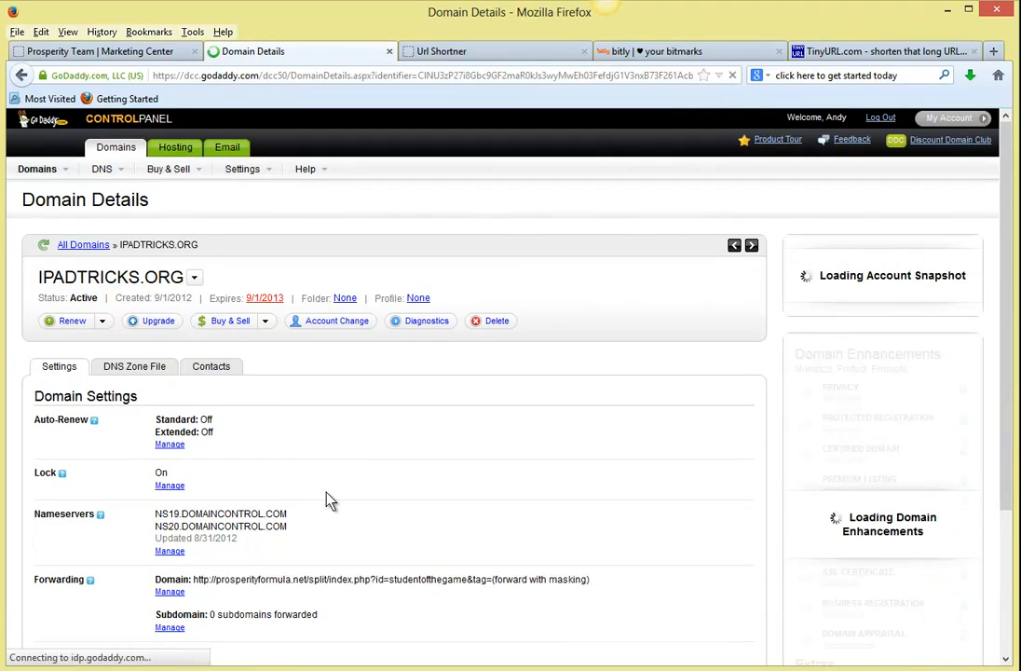
Examine the domain and subdomain forwarding entries in the settings of IPADTRICKS.ORG.
scroll(331, 502, down, 2)
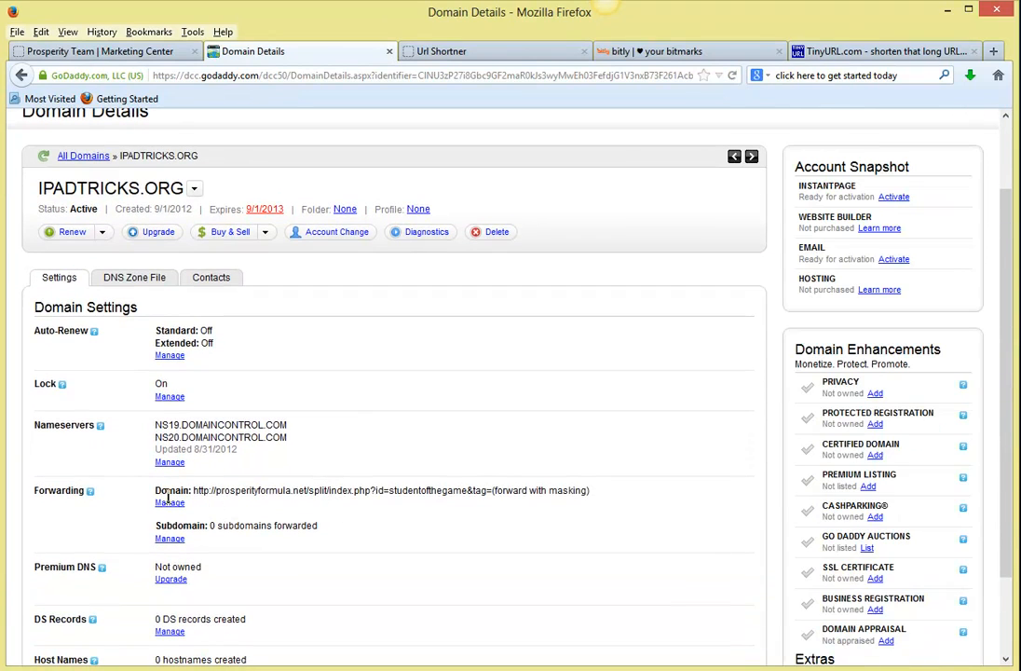
drag(157, 495, 380, 508)
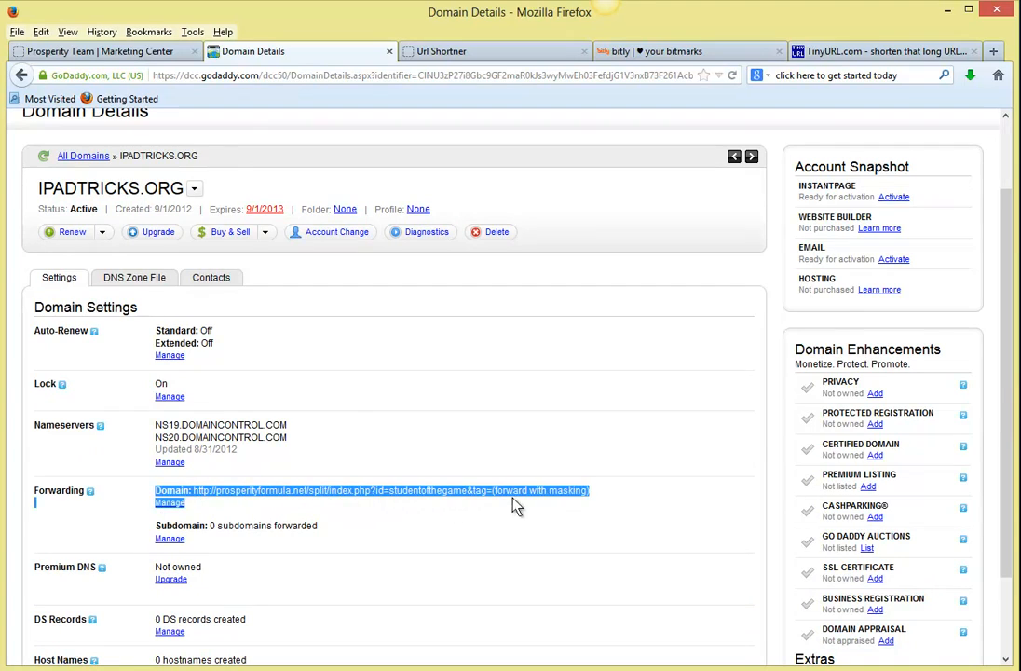
drag(518, 505, 598, 498)
click(620, 499)
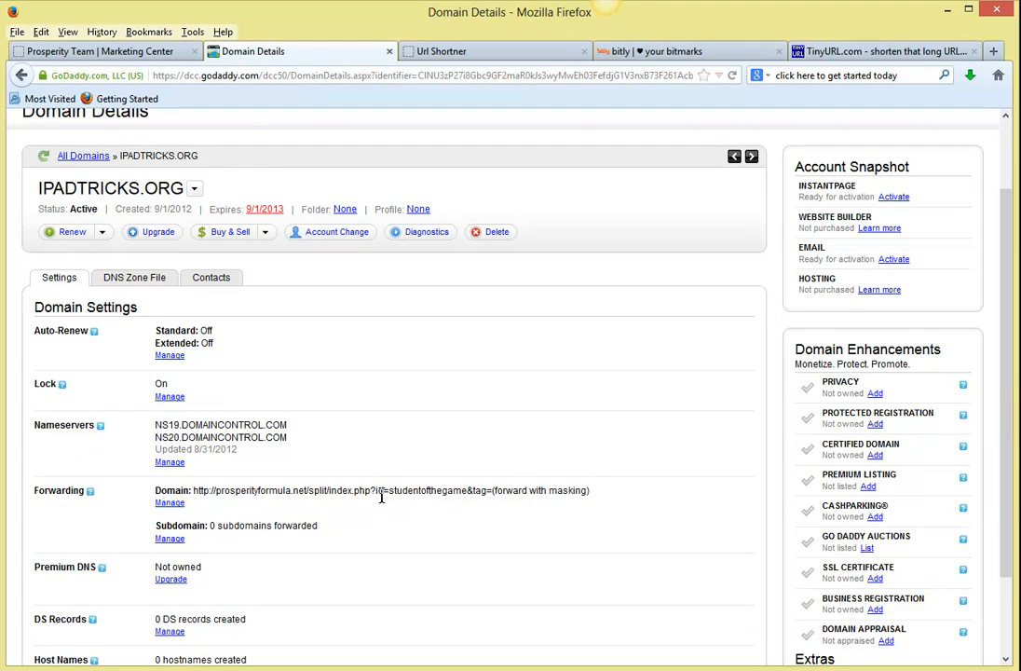
scroll(381, 498, down, 2)
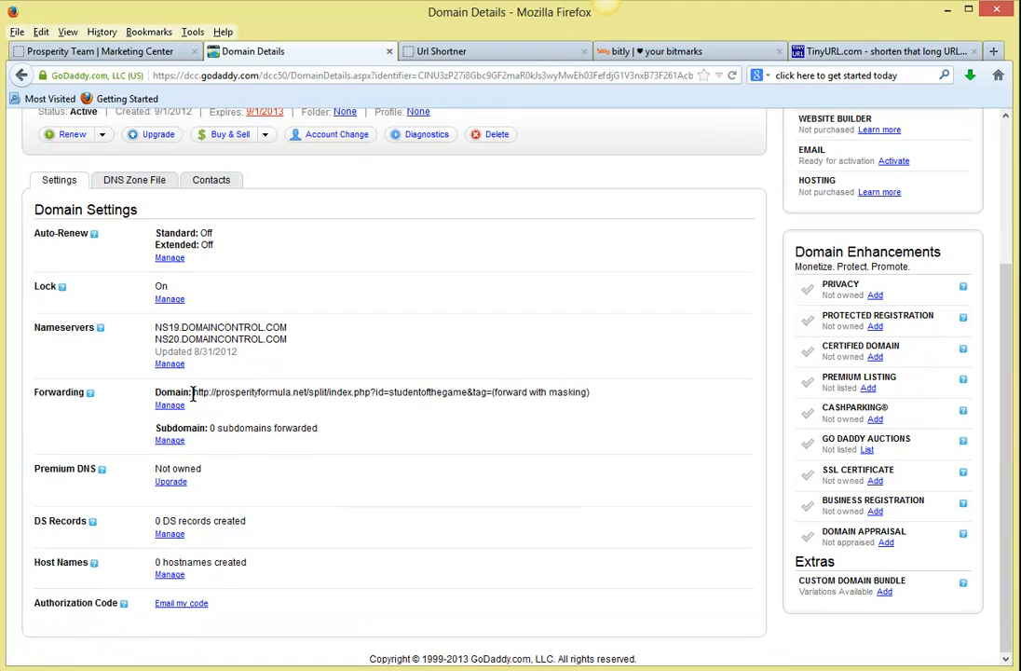
drag(193, 394, 599, 397)
click(395, 427)
drag(156, 428, 325, 441)
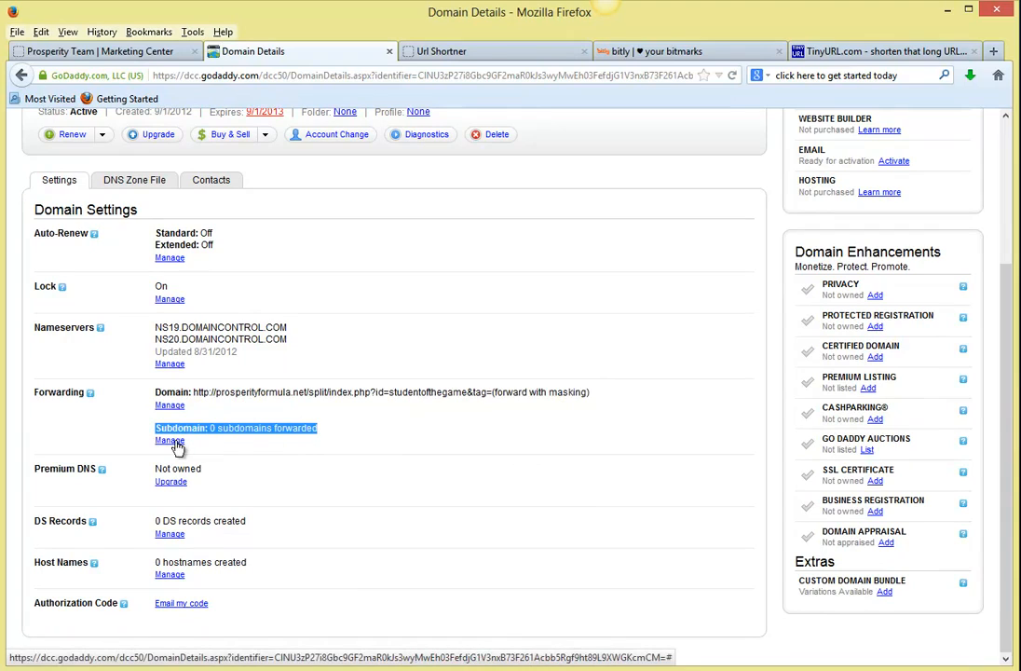
click(286, 410)
drag(306, 395, 189, 395)
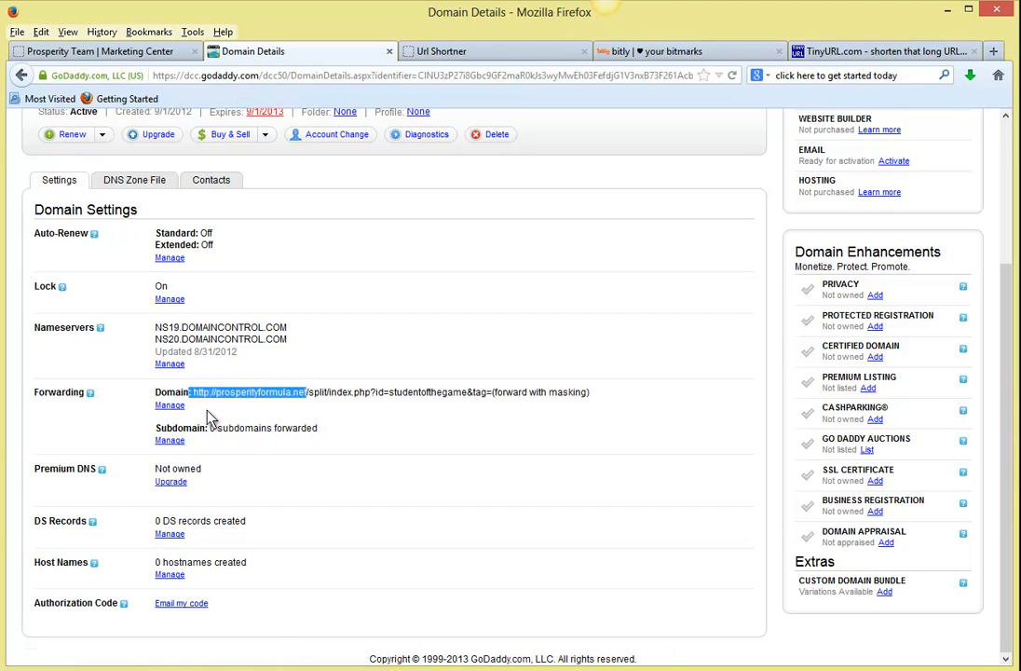
click(203, 413)
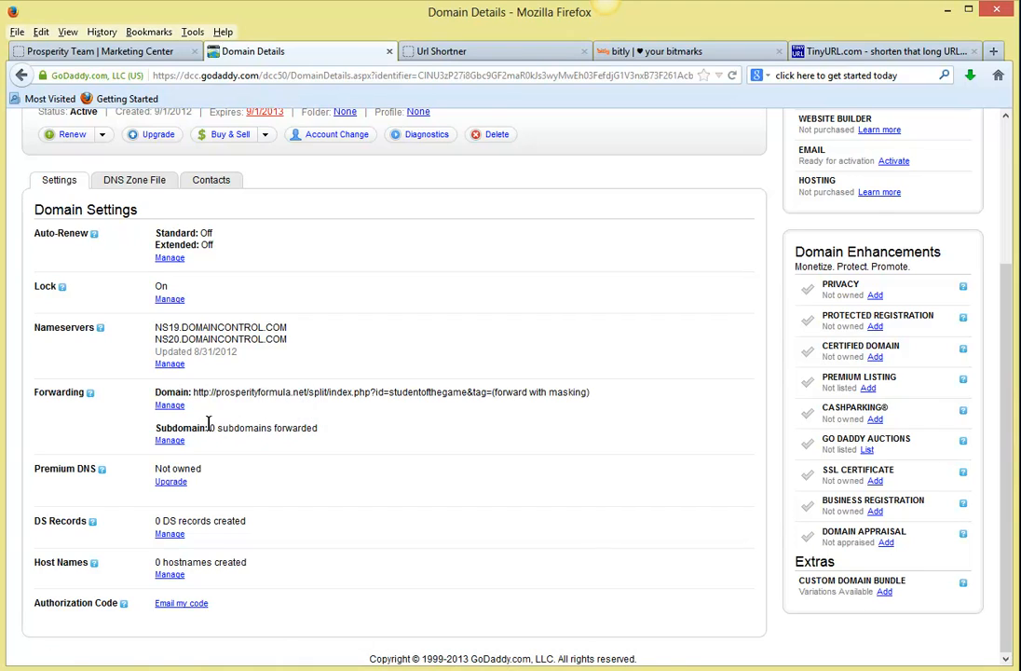
Start a new subdomain forward named sales for IPADTRICKS.ORG and paste the copied landing page link as its forwarding address.
click(172, 440)
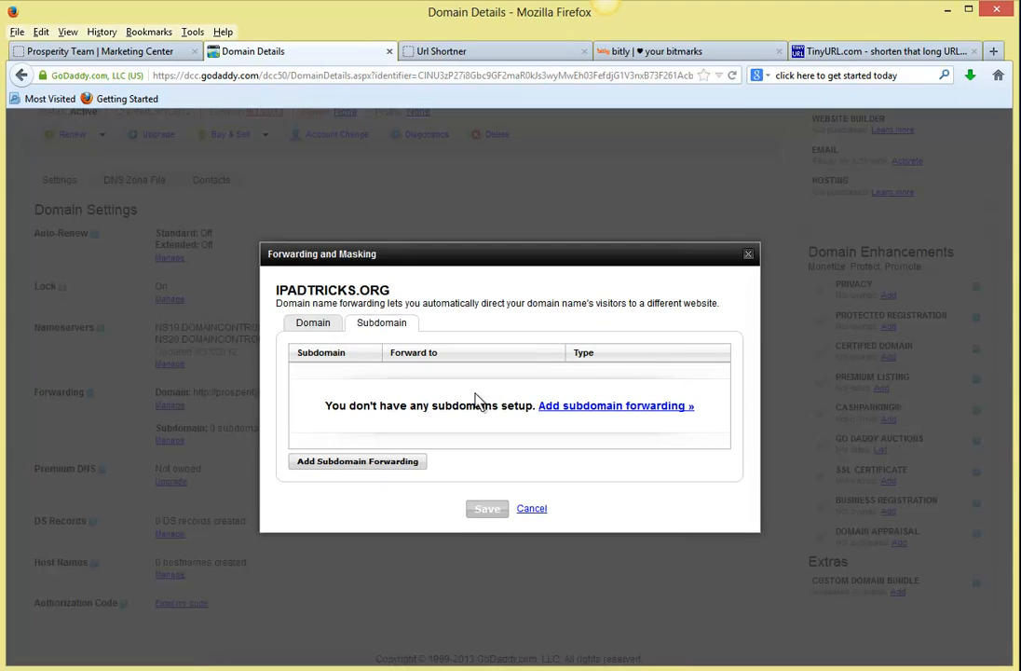
click(571, 412)
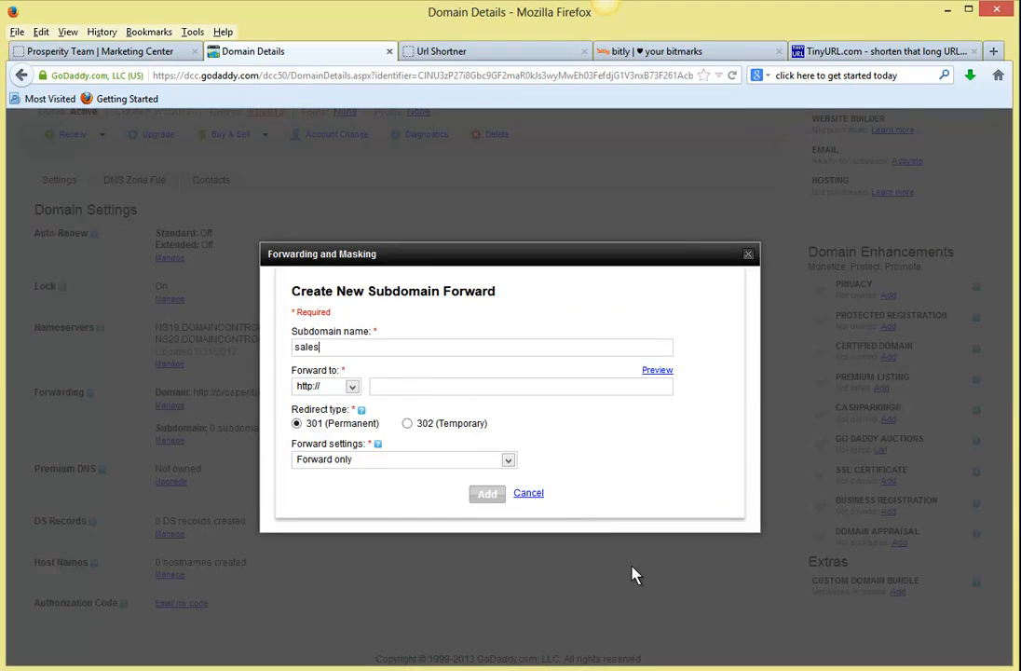
click(399, 386)
key(ctrl+v)
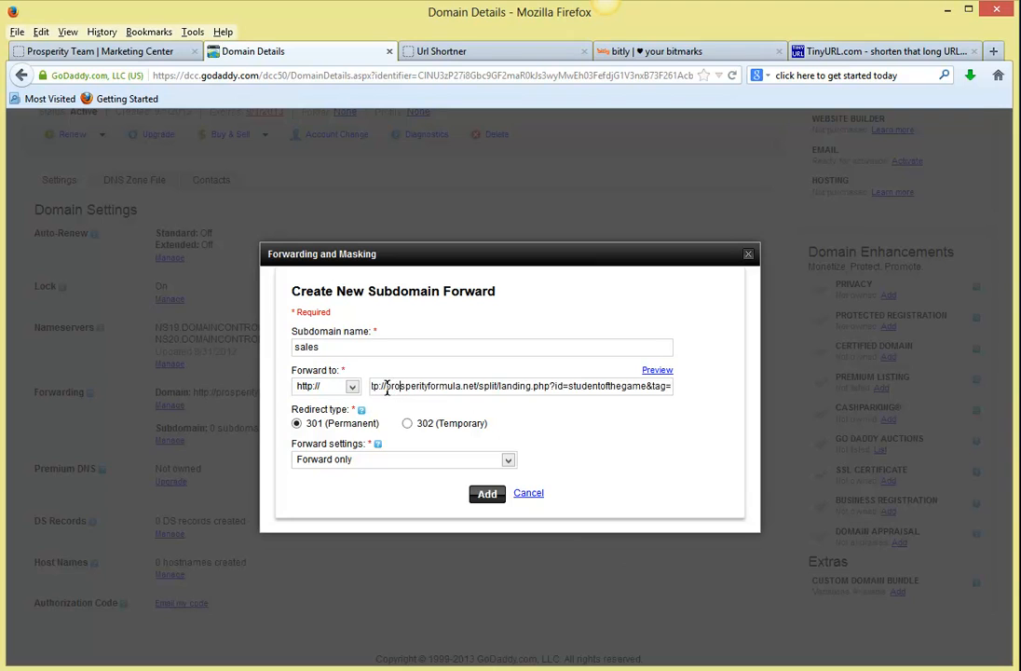
Copy the Landing (High Converting) link again from the Prosperity Team sales funnels and return to the subdomain forward form.
click(107, 51)
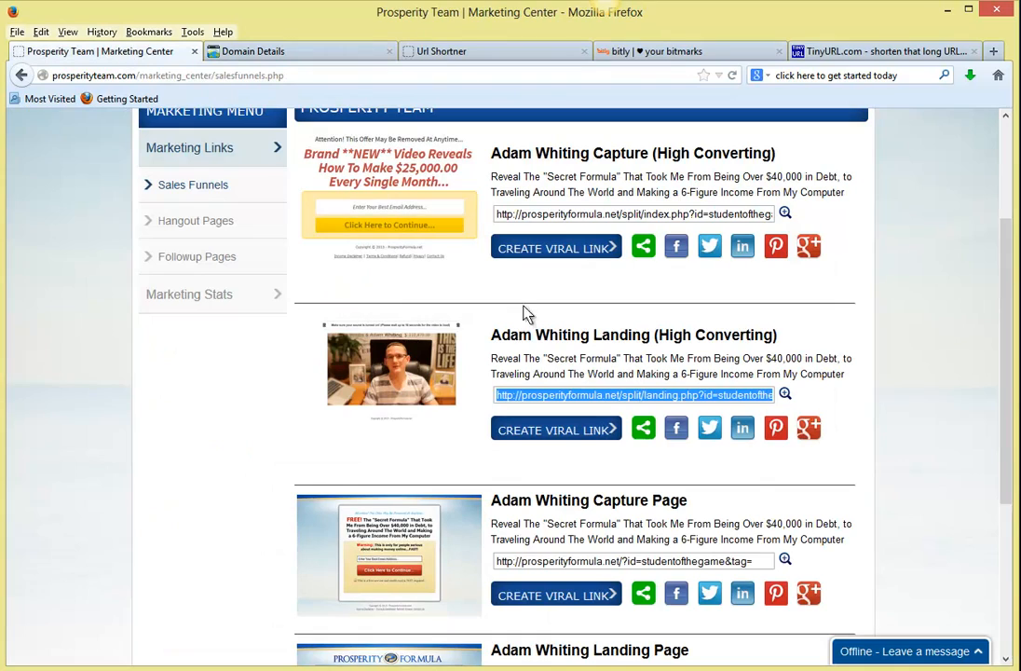
click(595, 395)
right_click(596, 399)
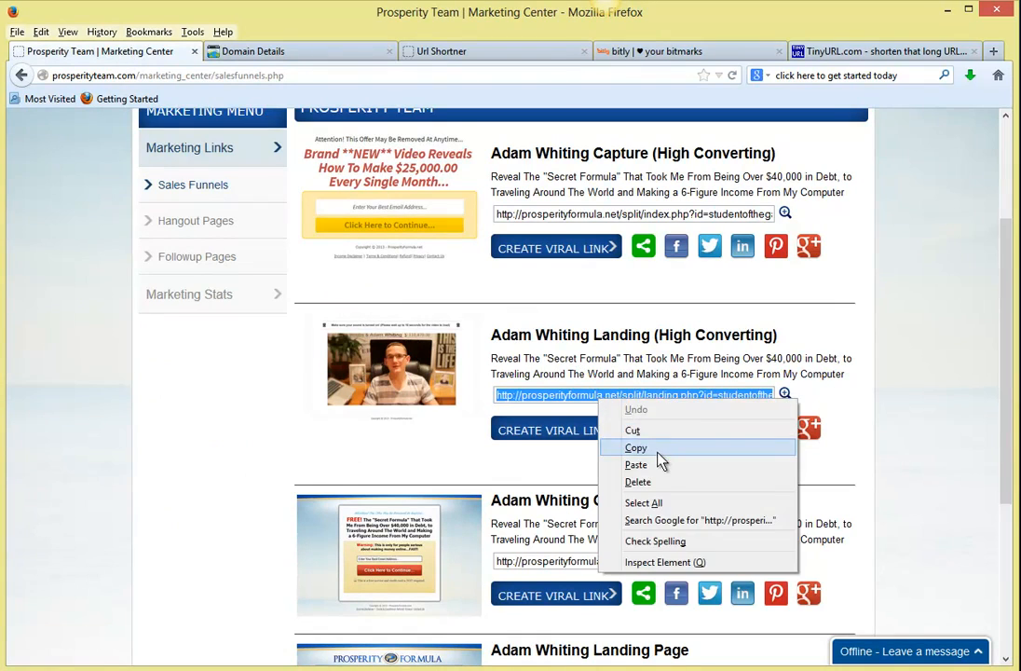
click(653, 447)
click(264, 51)
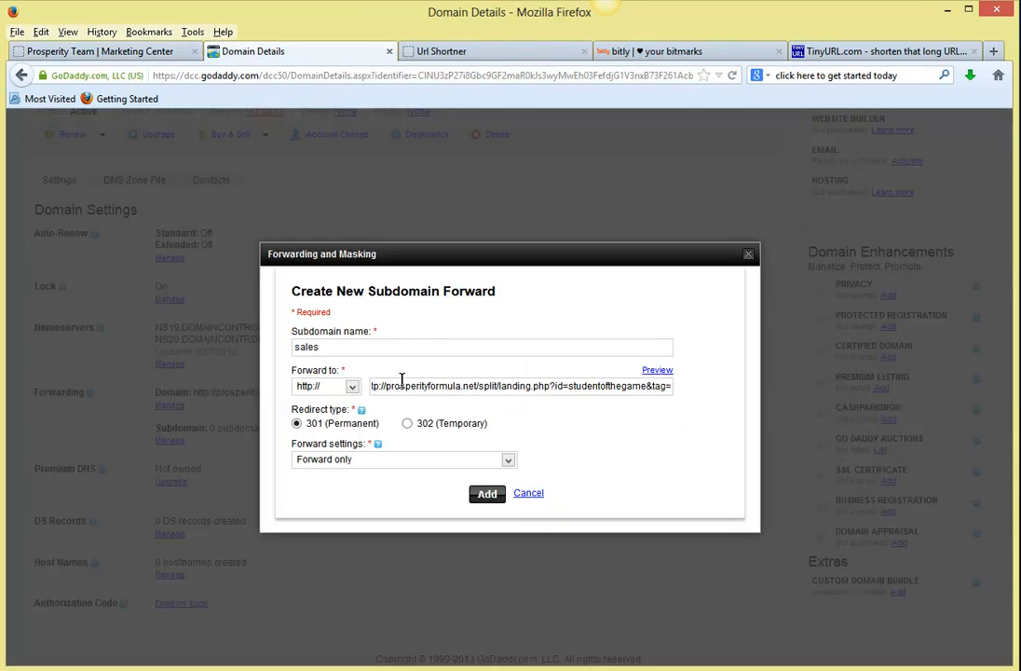
triple_click(397, 385)
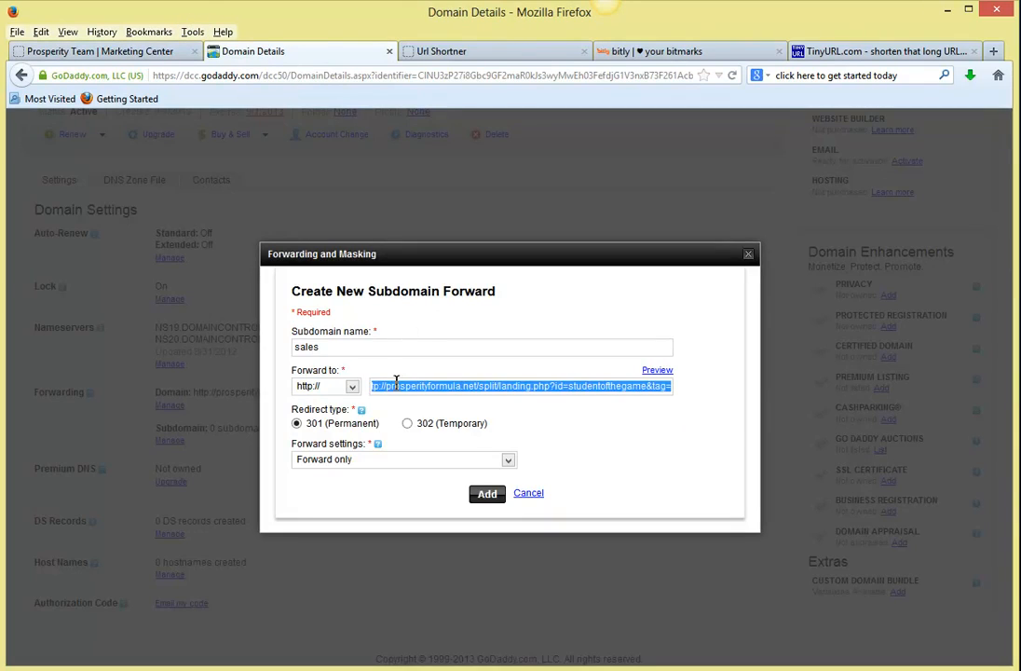
right_click(396, 384)
click(457, 450)
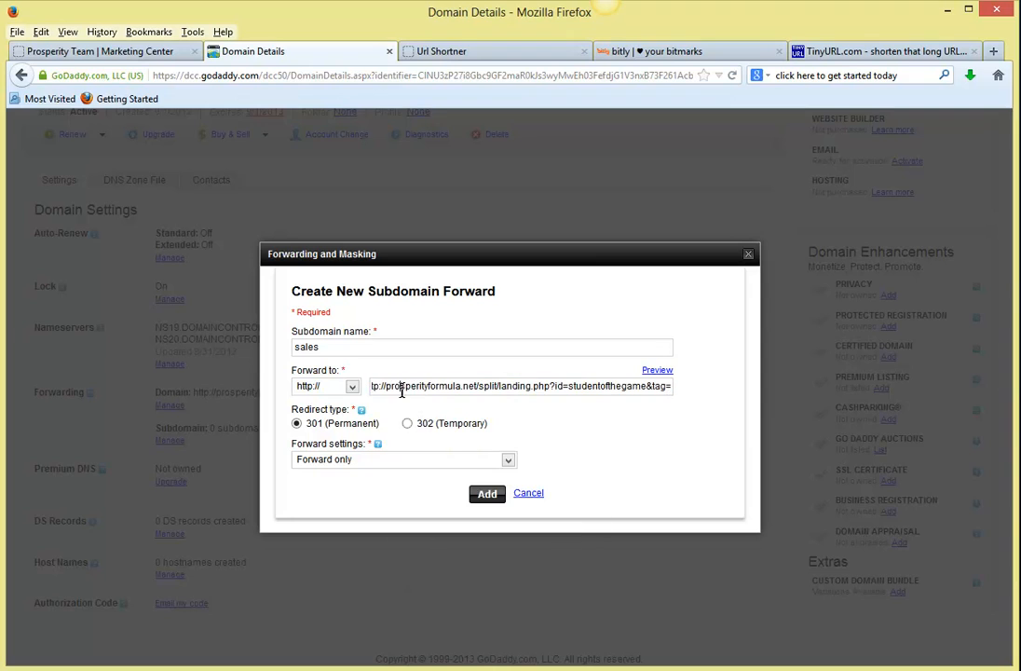
drag(381, 385, 356, 388)
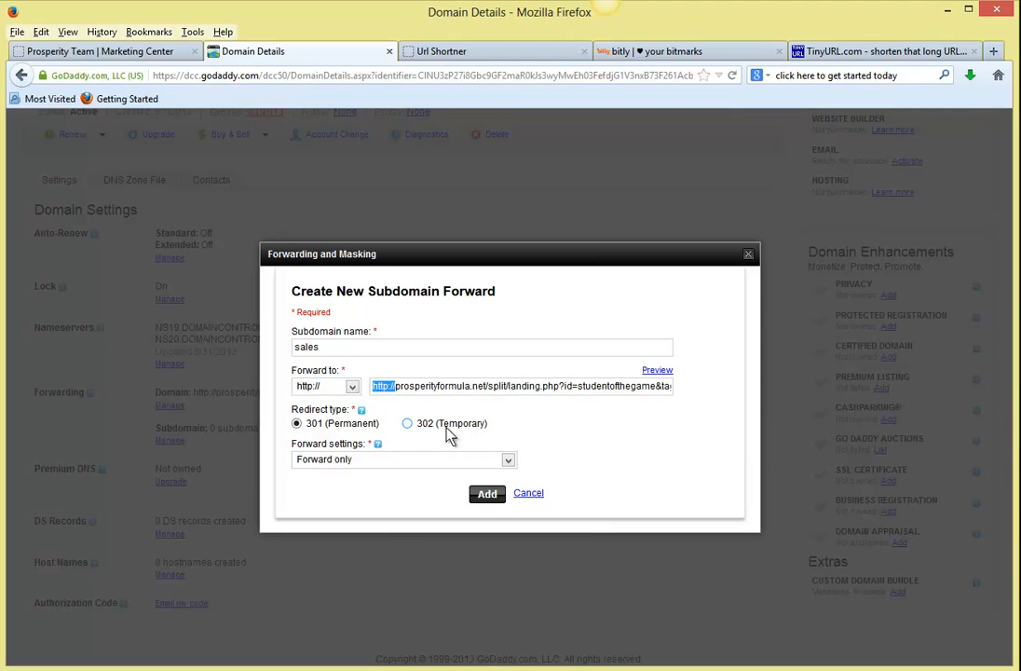
key(BackSpace)
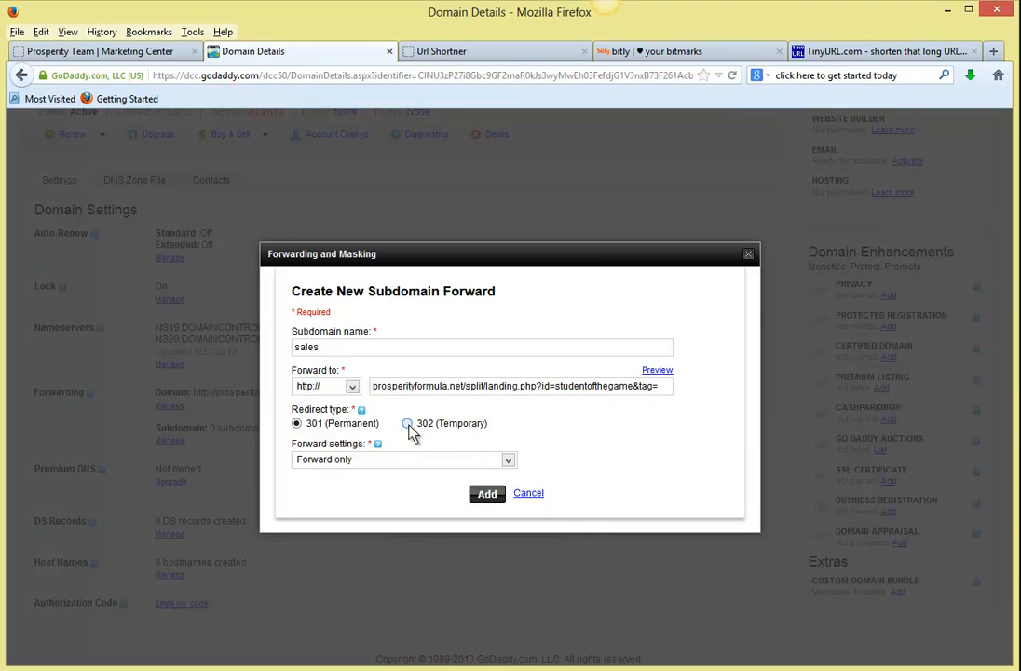
Set the sales subdomain forward to a 302 (Temporary) redirect with masking and title it "Welcome to Prosperity".
click(398, 462)
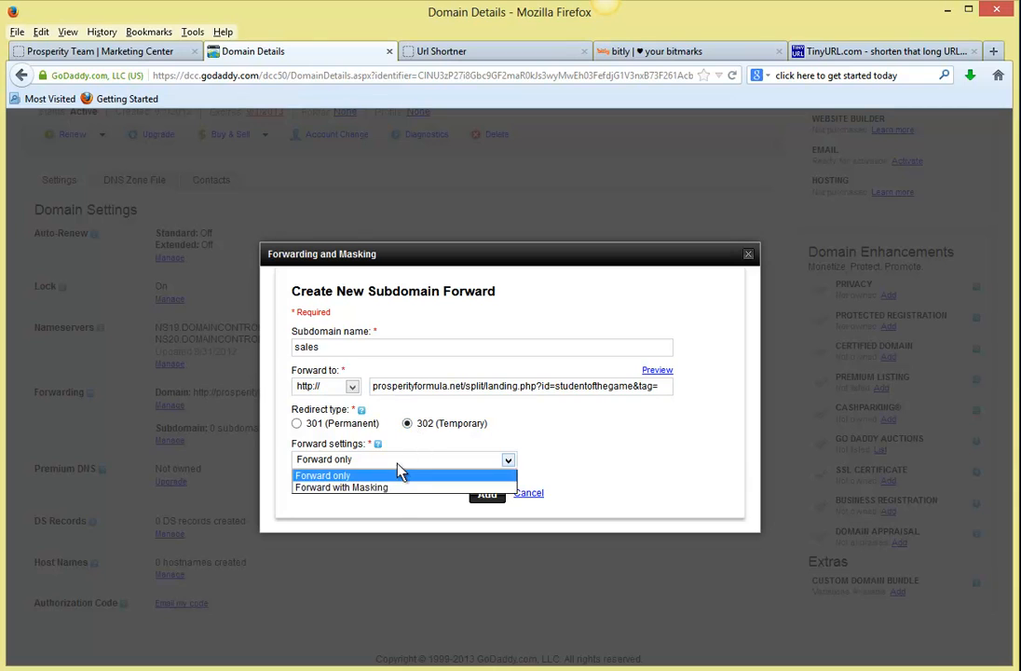
click(391, 489)
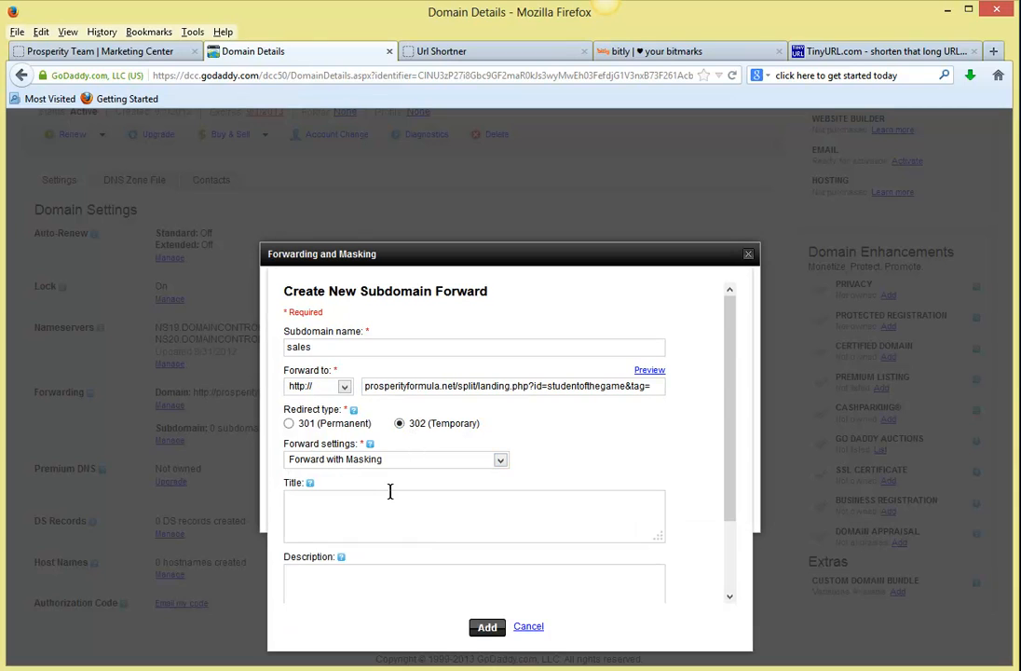
click(385, 495)
text(Welcome to Prosperity)
drag(389, 498, 284, 500)
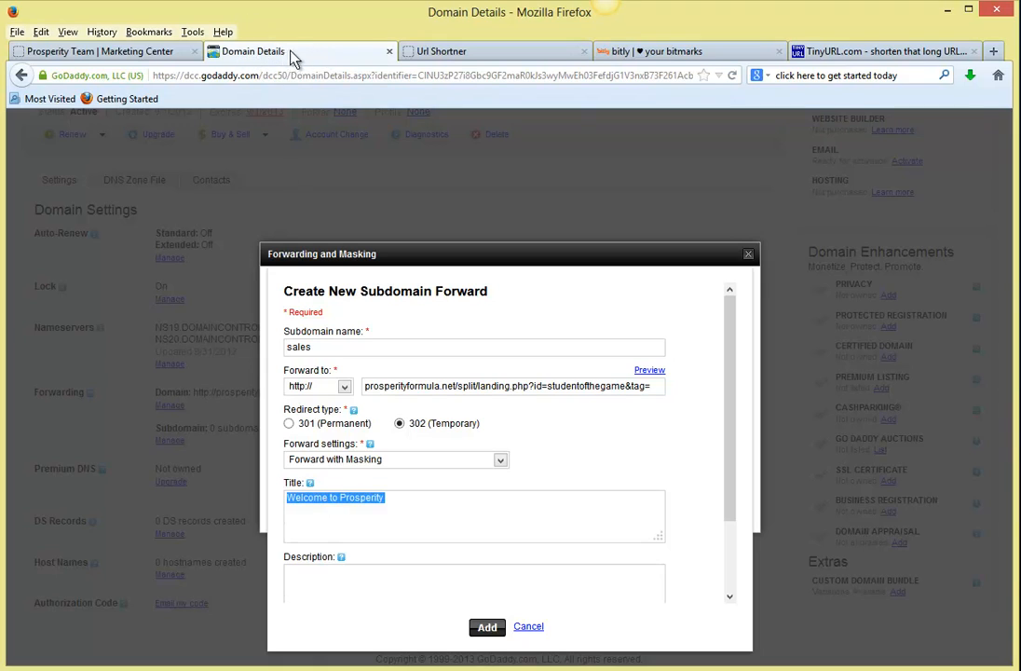
click(388, 495)
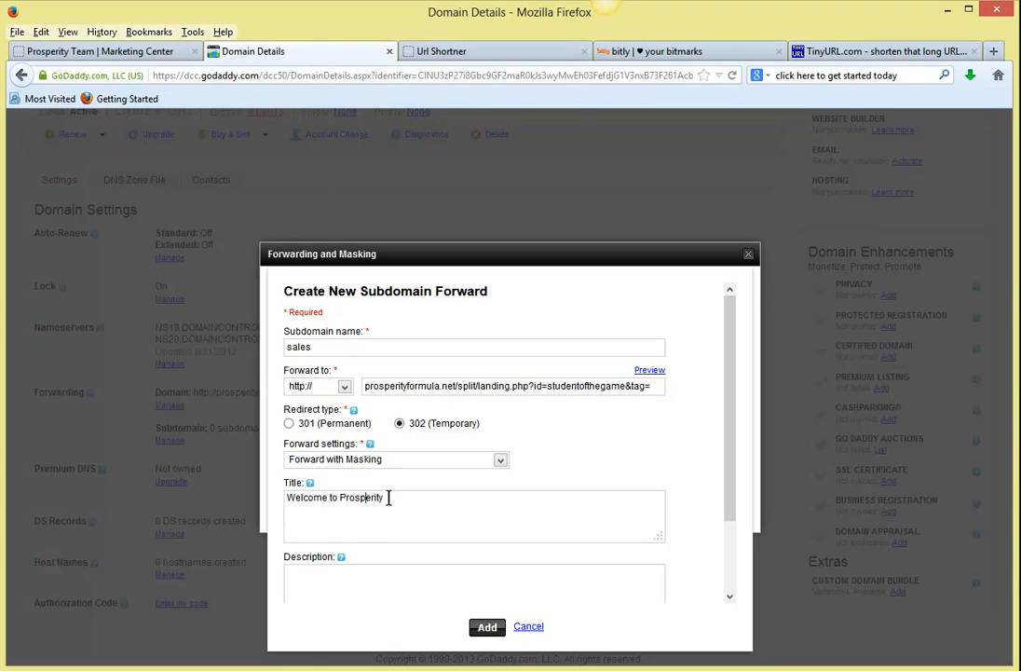
drag(388, 495, 266, 483)
click(352, 510)
Add the sales subdomain forward to IPADTRICKS.ORG and save the forwarding settings.
click(486, 628)
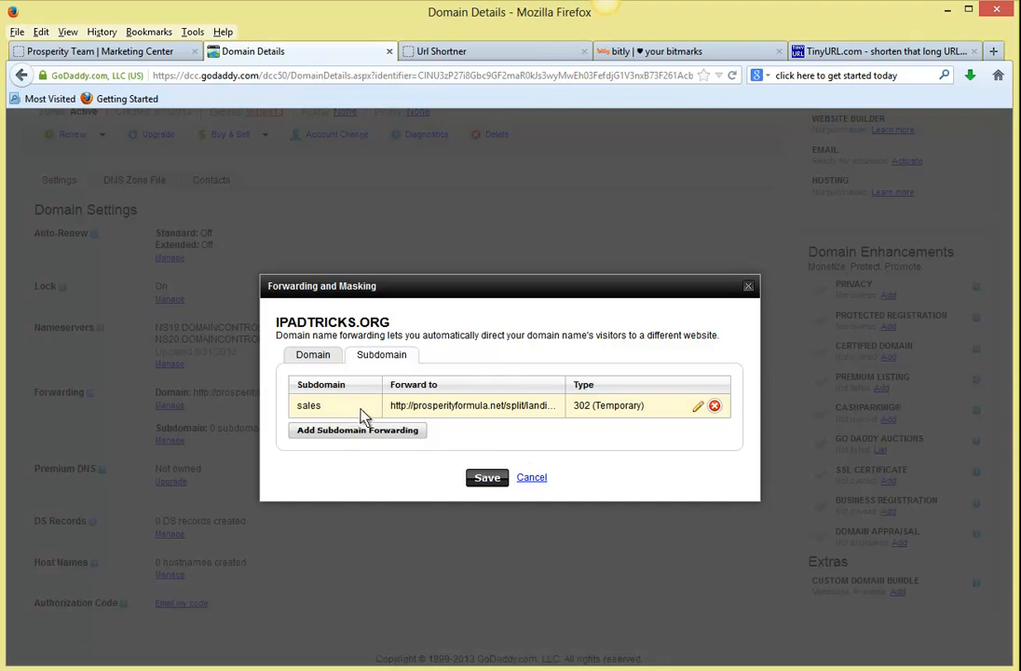
drag(413, 411, 504, 402)
click(479, 449)
drag(297, 405, 353, 410)
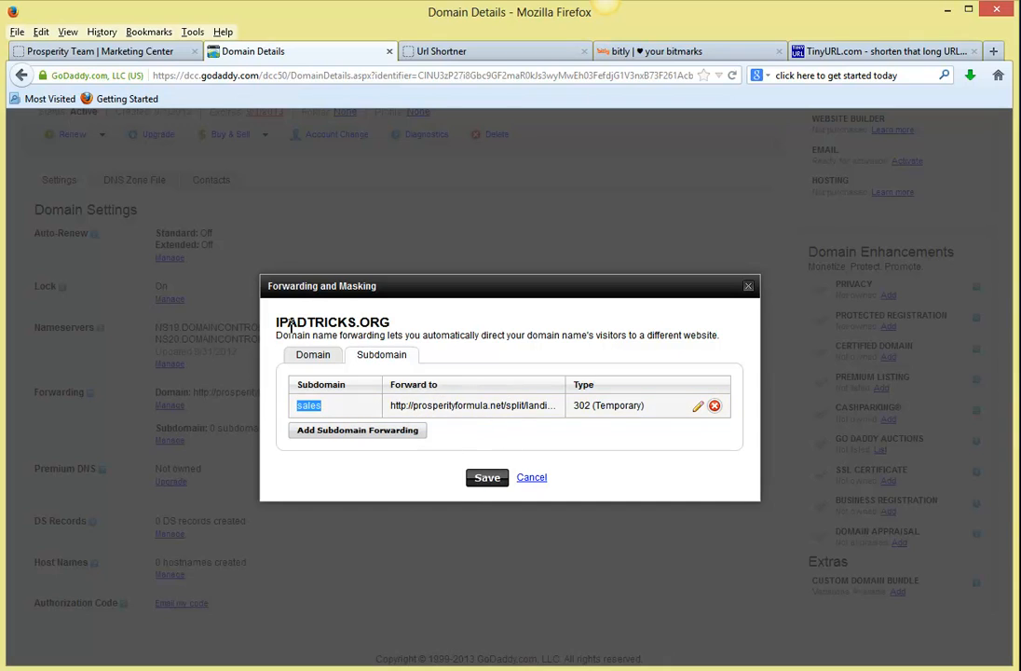
click(487, 477)
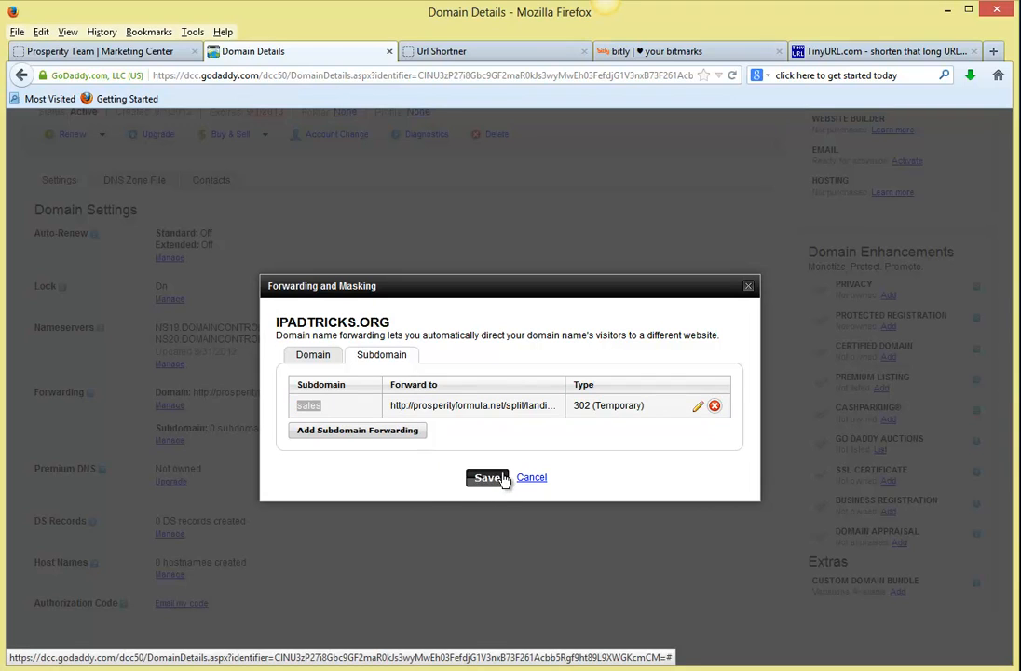
click(484, 481)
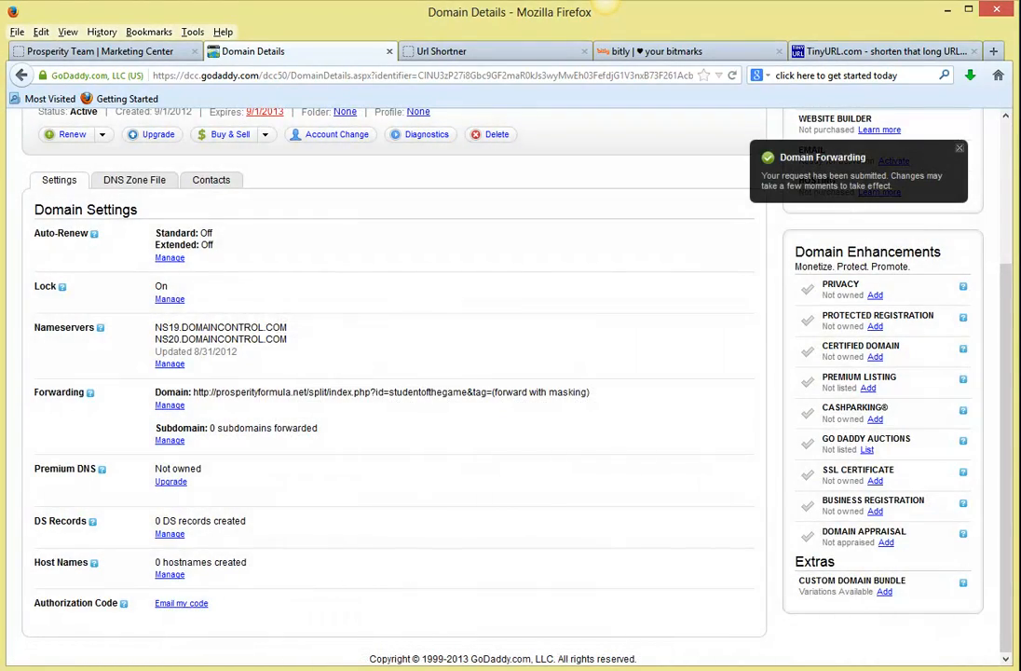
Open a new Notepad document and paste in the domain name IPADTRICKS.ORG copied from the domain details.
right_click(165, 670)
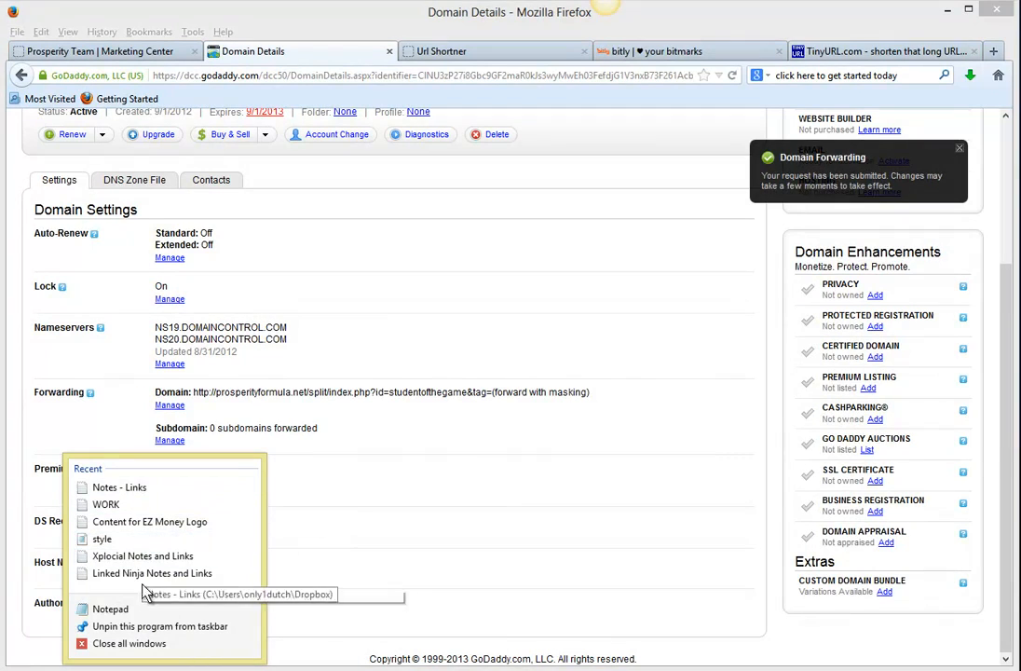
click(121, 610)
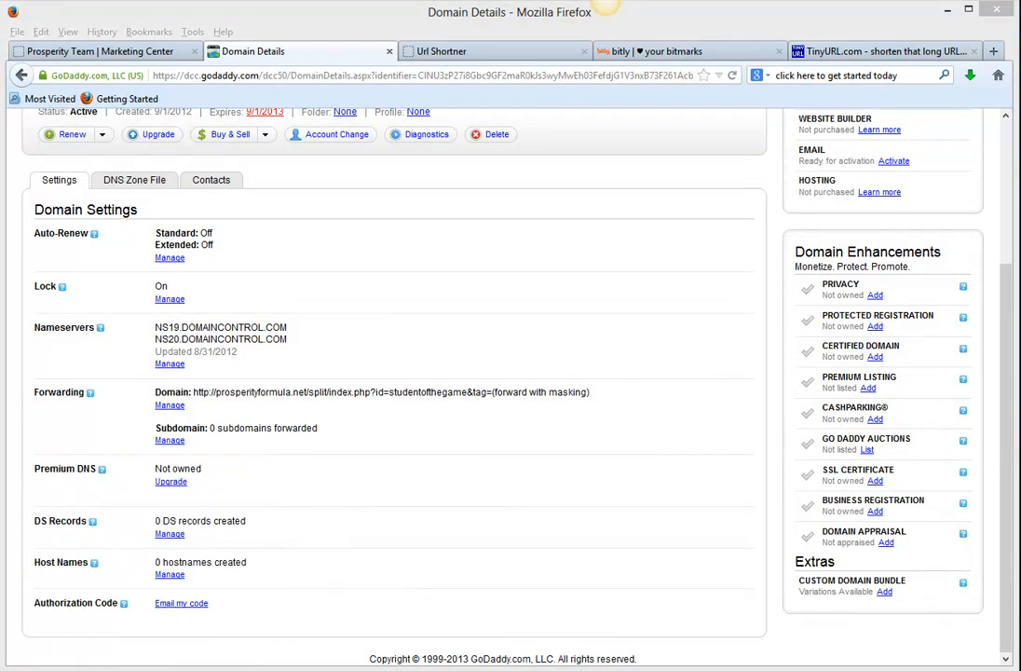
drag(563, 277, 690, 284)
click(536, 297)
scroll(474, 301, up, 3)
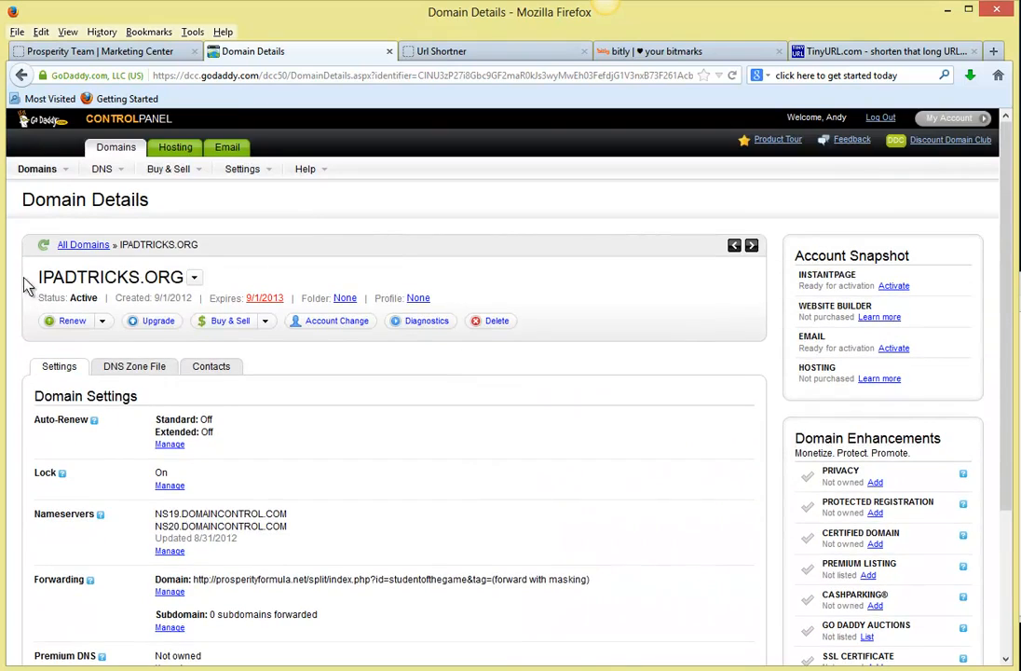
drag(36, 277, 191, 276)
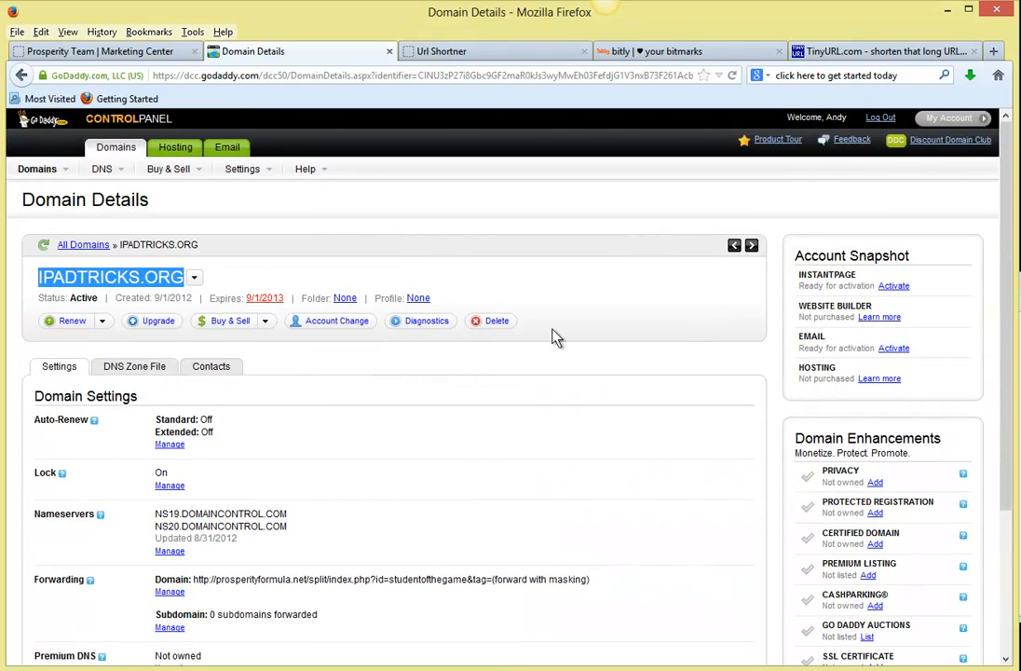
key(ctrl+c)
key(alt+Tab)
key(ctrl+v)
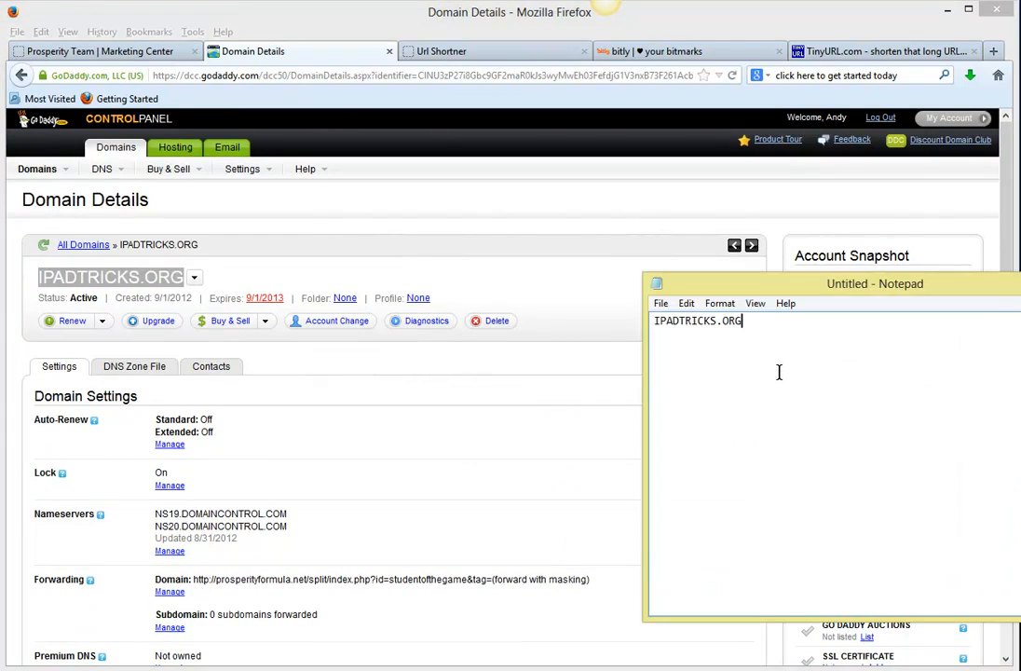
Label the pasted domain "landing page" and add the lines "sub" and "sales.ipadtricks.org" below it, moving the note aside.
text(landing page)
key(Return)
key(Return)
text(sub)
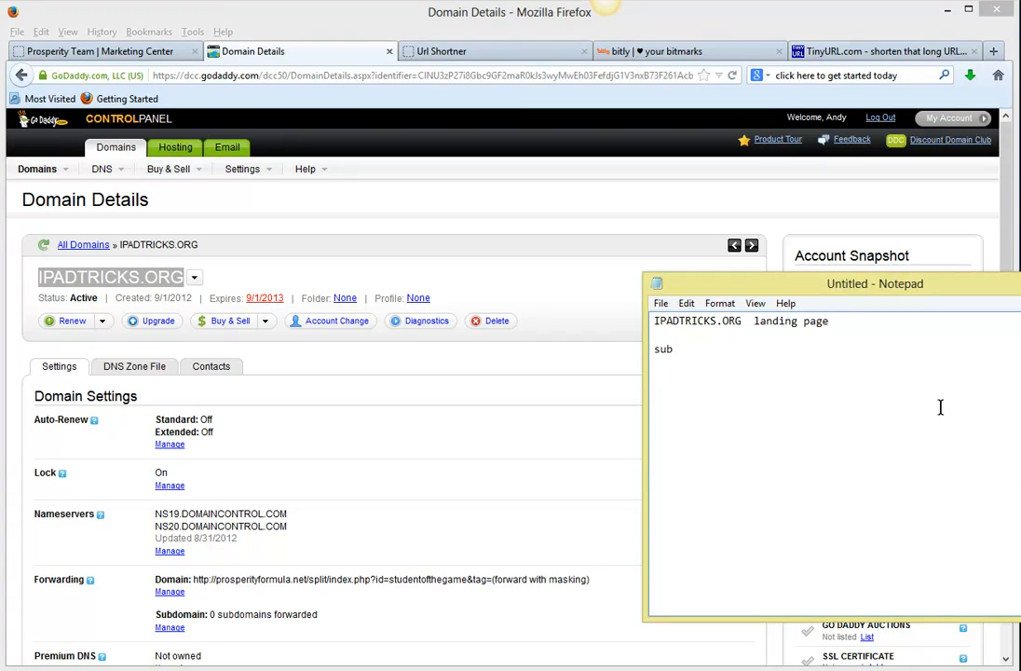
key(Return)
key(Return)
text(sales.ipadtrick)
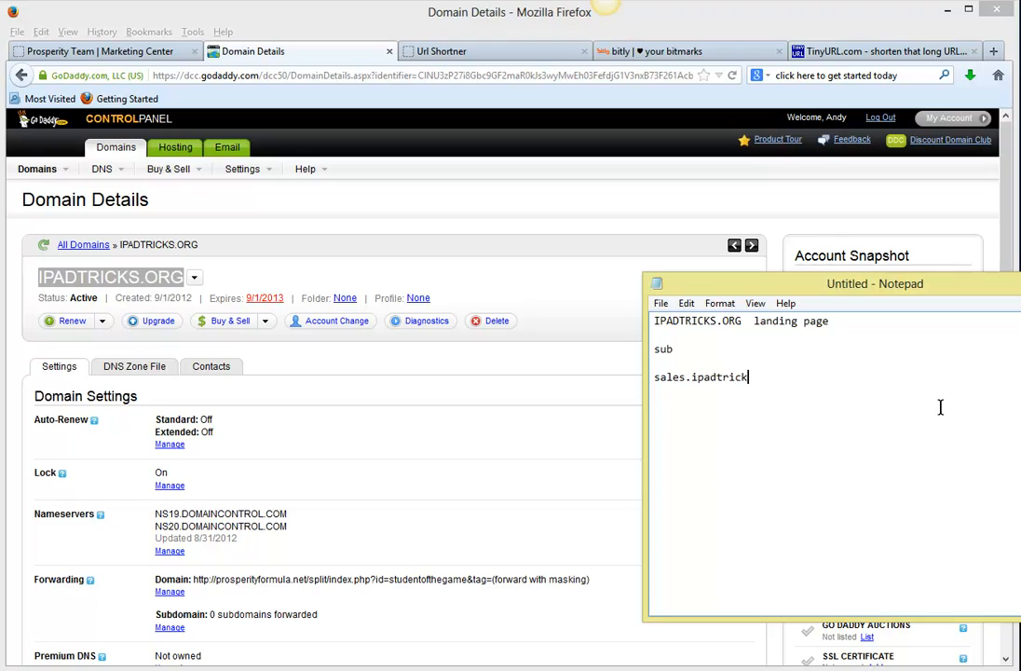
text(s.org)
key(Return)
drag(862, 294, 981, 300)
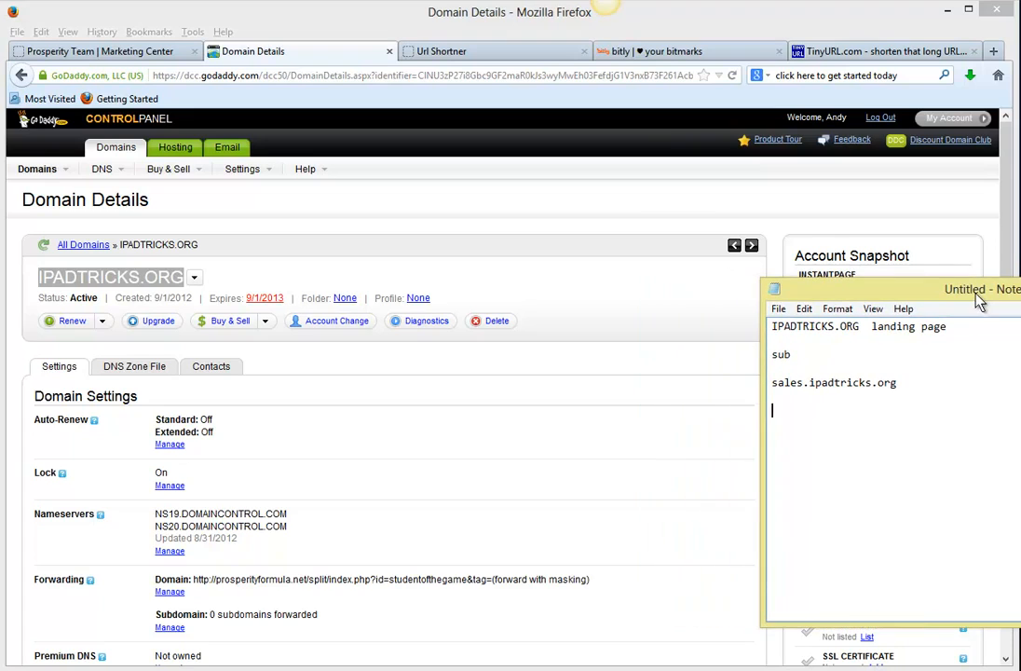
Return to the IPADTRICKS.ORG domain details in Firefox and reload the page to refresh the subdomain forwarding status.
click(434, 439)
scroll(433, 439, down, 4)
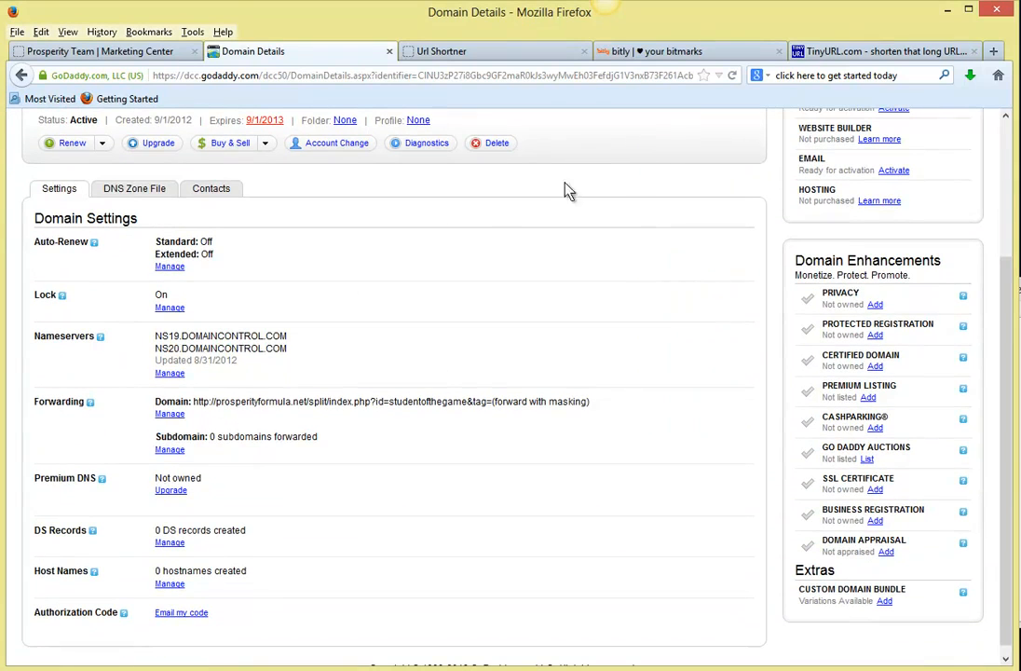
click(733, 76)
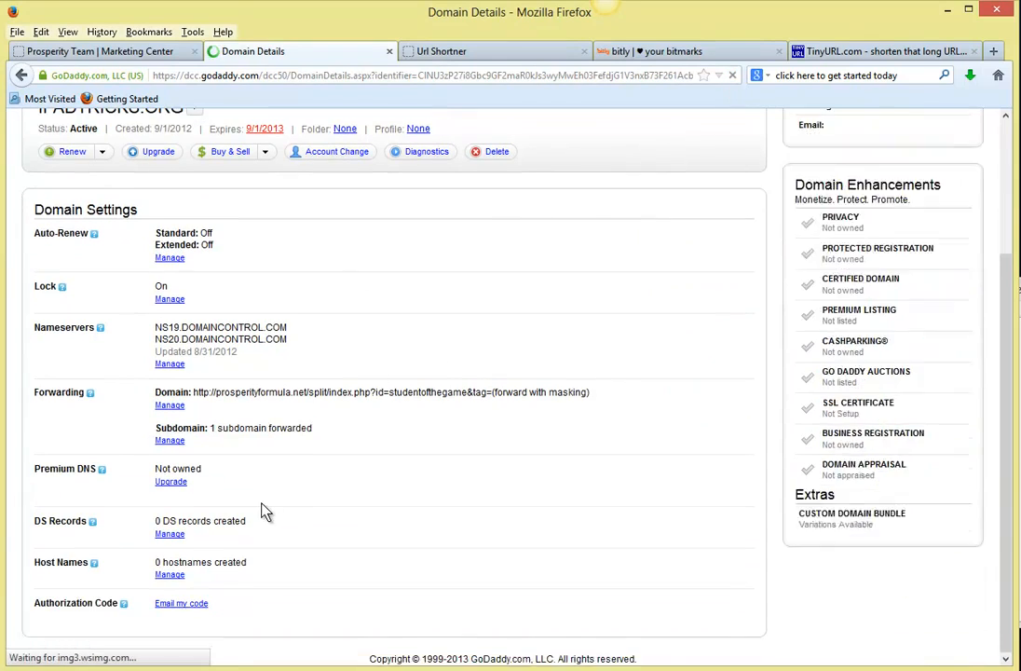
Examine the refreshed domain and subdomain forwarding entries alongside the IPADTRICKS.ORG domain name.
drag(326, 453, 210, 448)
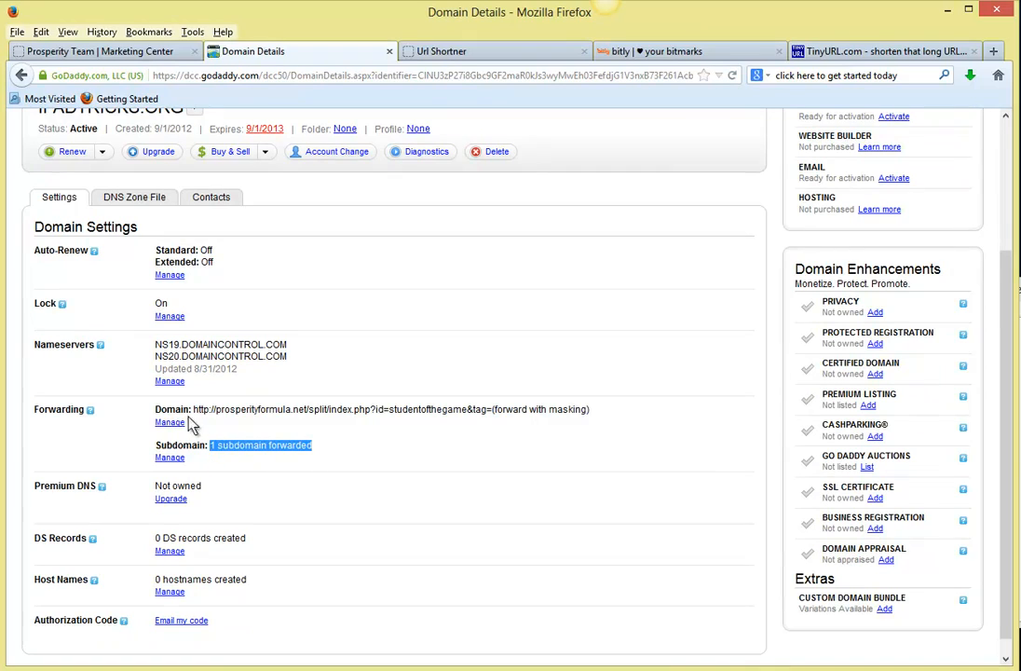
drag(153, 410, 331, 412)
click(290, 405)
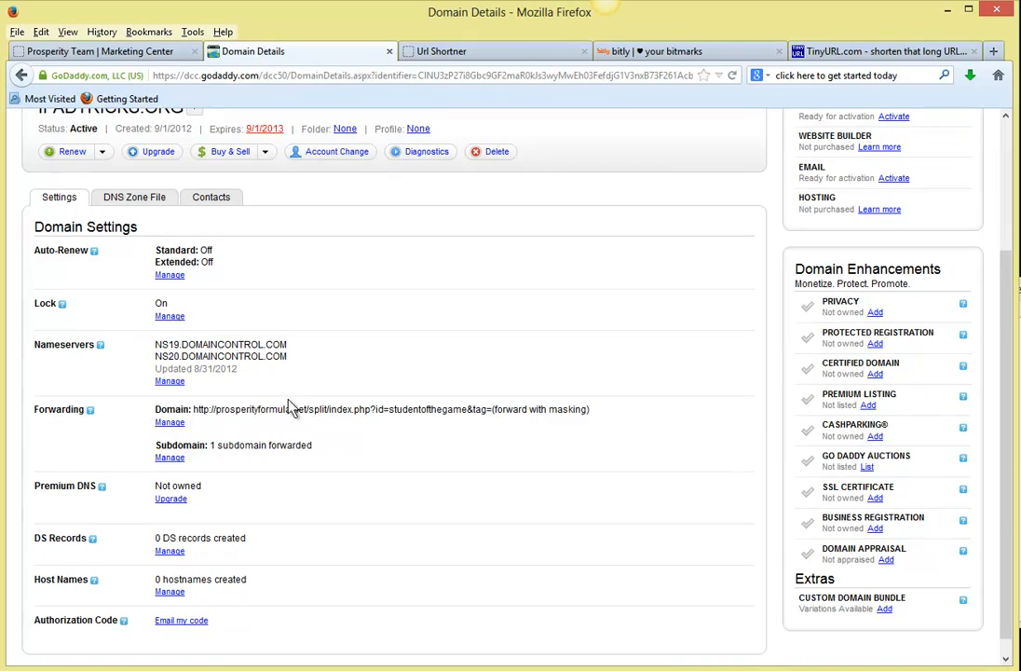
scroll(290, 406, up, 3)
drag(32, 281, 185, 277)
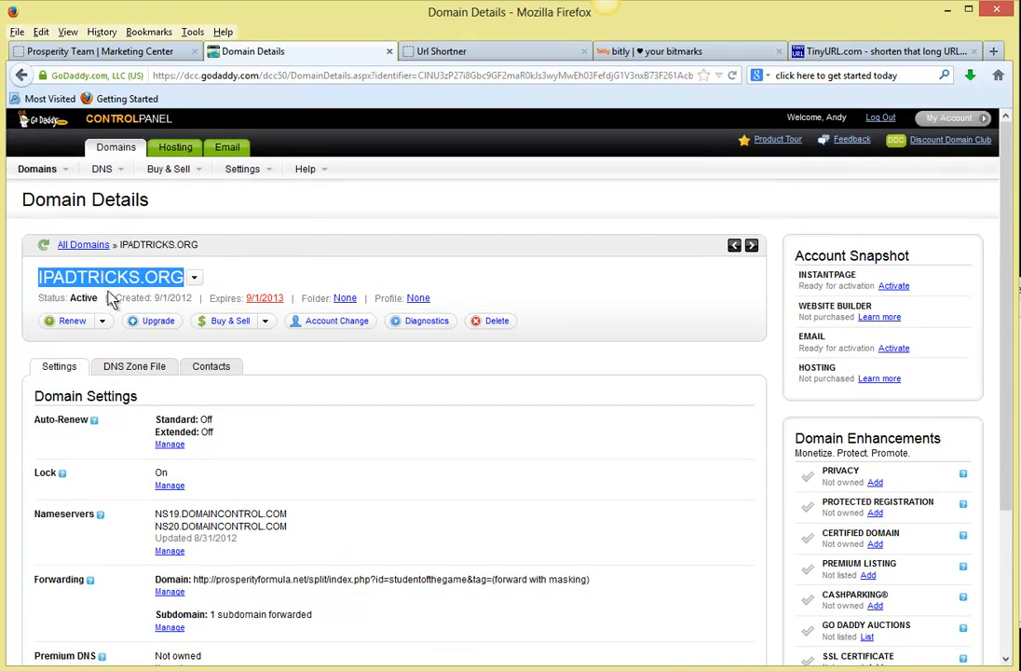
scroll(152, 473, down, 2)
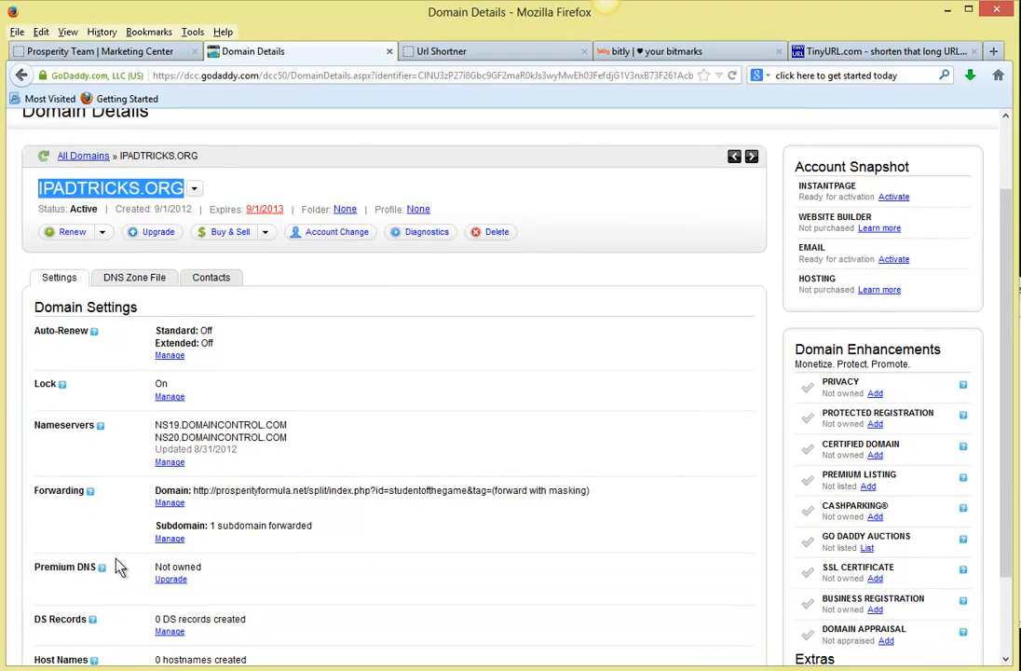
drag(152, 525, 303, 525)
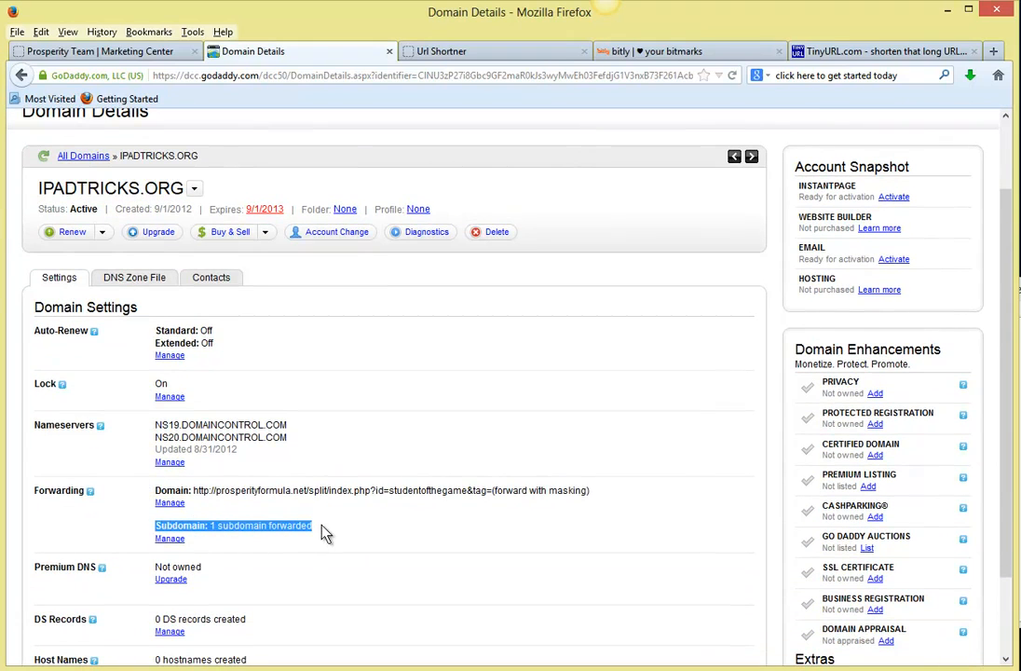
click(251, 541)
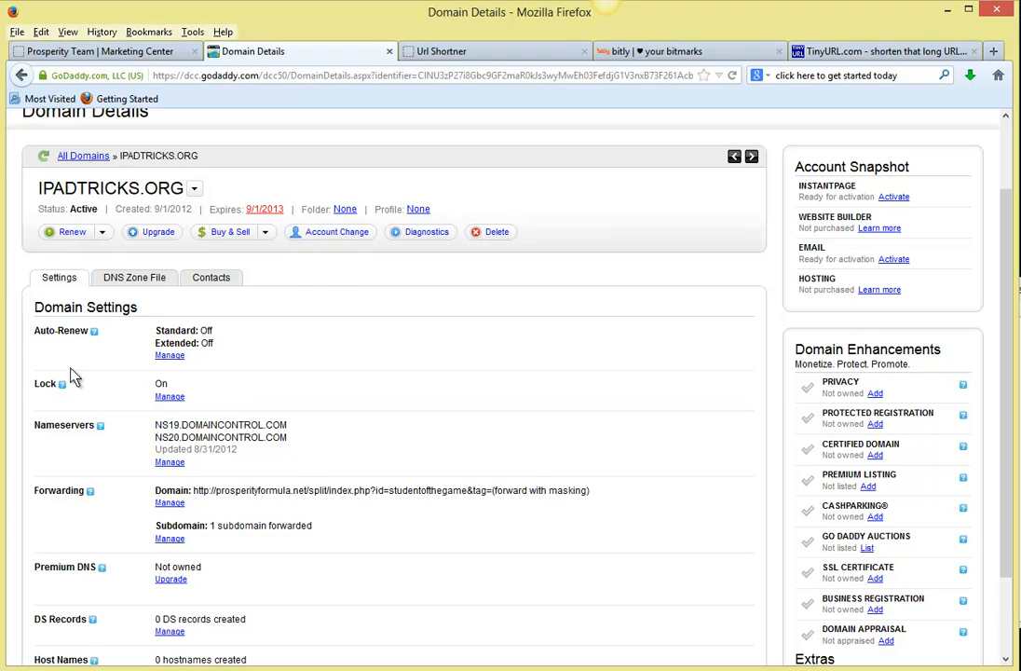
triple_click(32, 187)
click(34, 192)
drag(32, 193, 182, 189)
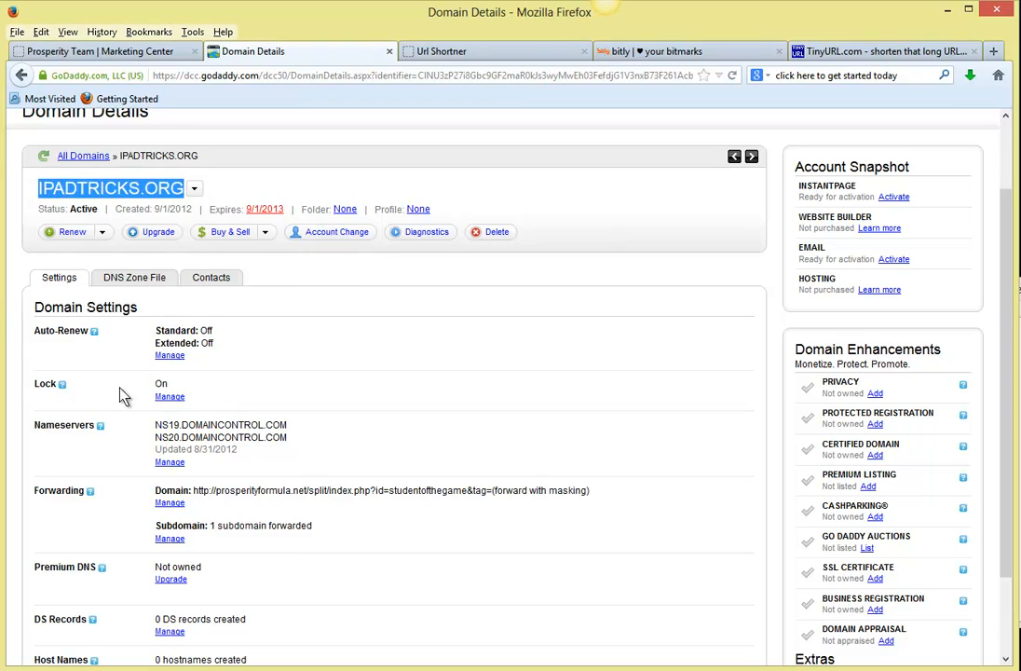
click(391, 542)
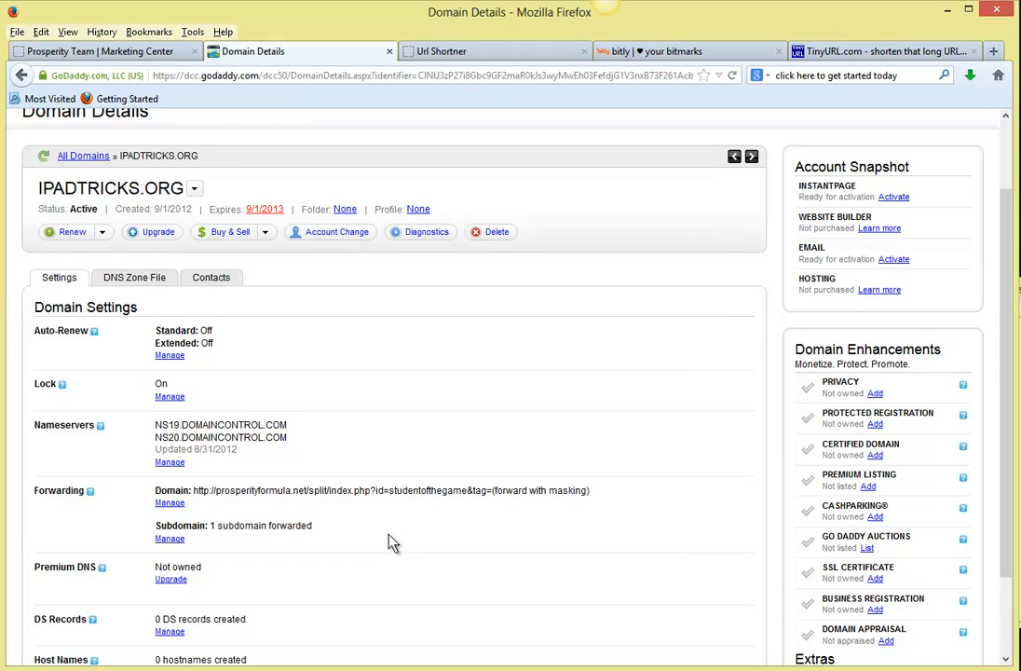
scroll(393, 540, up, 1)
scroll(363, 485, down, 1)
Open the LinkProsperity URL shortener page and examine its address and the fields of the link creation form.
click(487, 54)
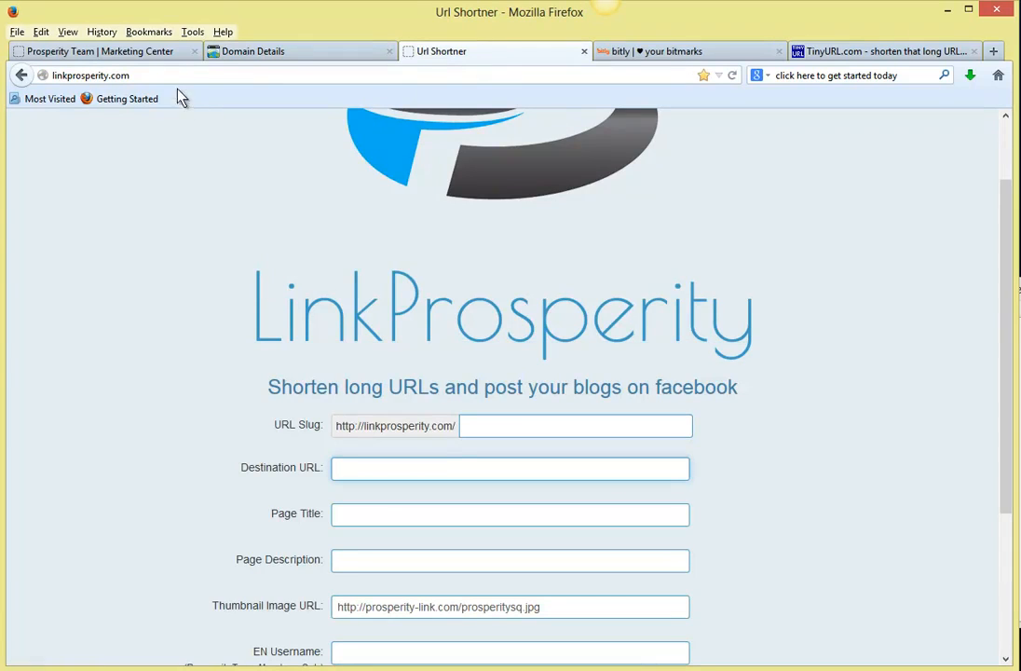
drag(140, 75, 43, 77)
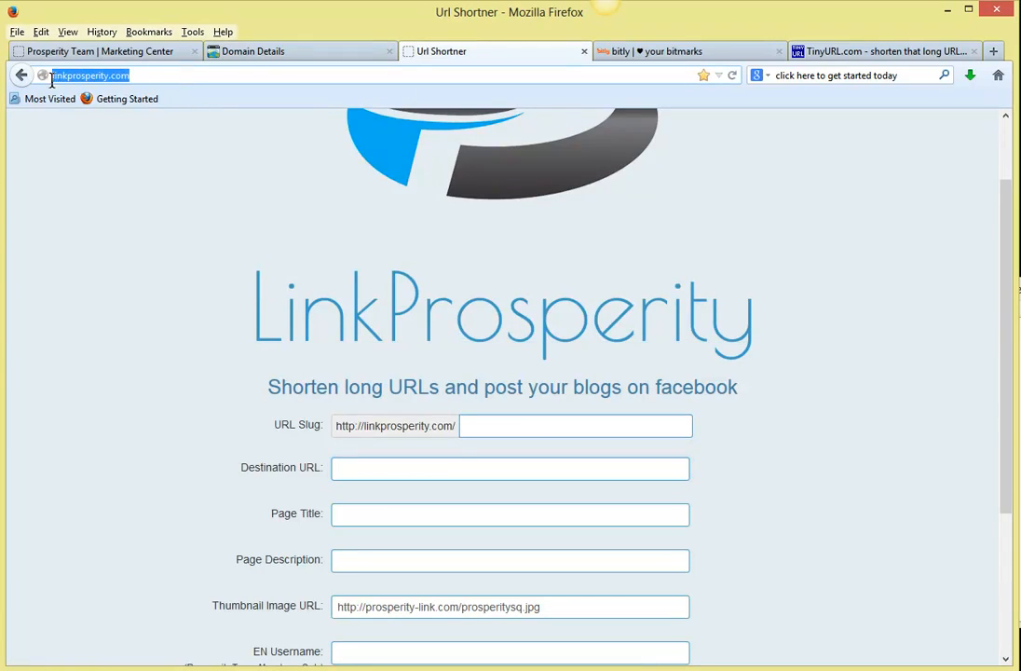
click(136, 317)
scroll(156, 318, down, 2)
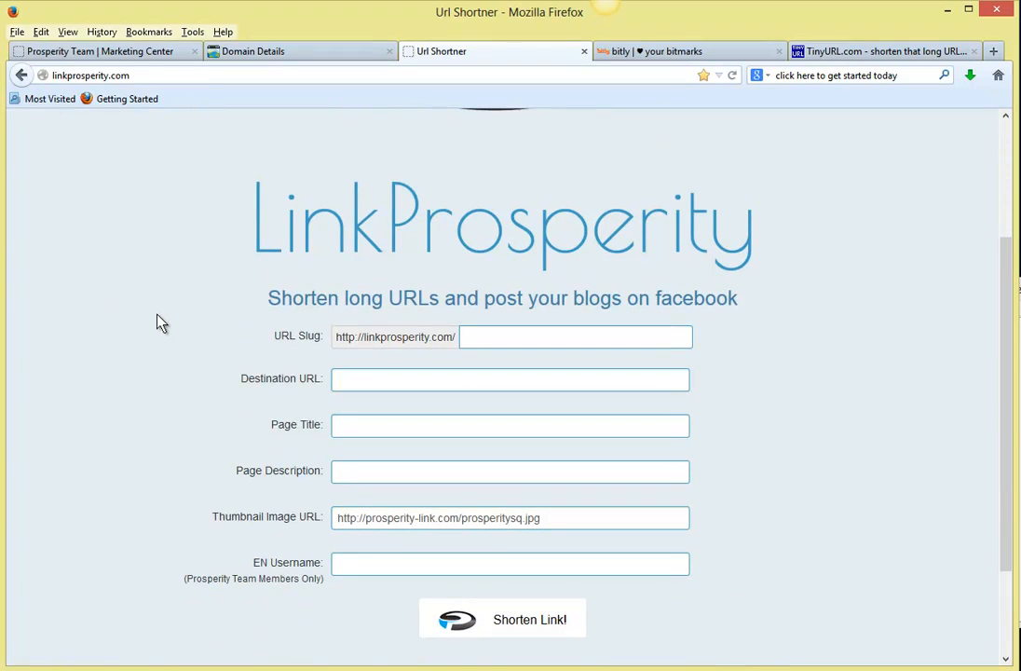
scroll(166, 315, down, 2)
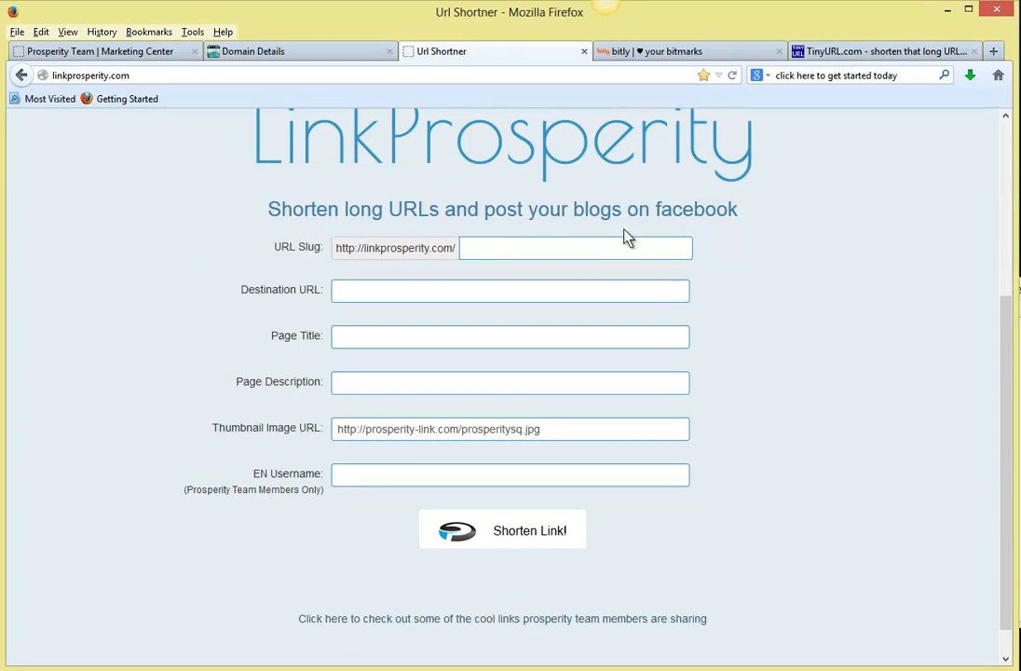
click(500, 246)
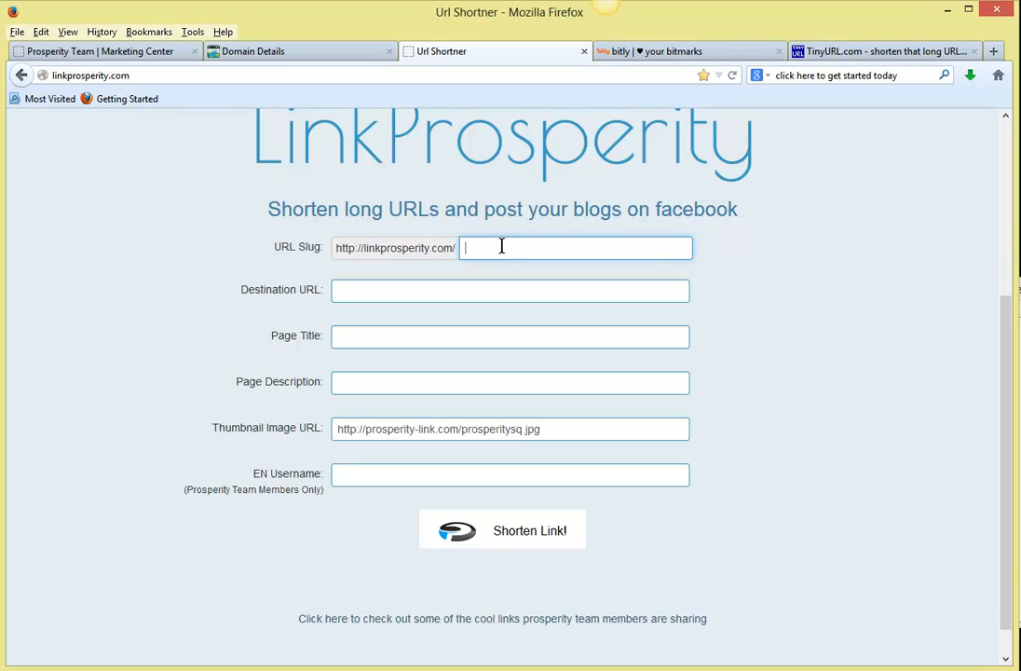
scroll(392, 326, up, 2)
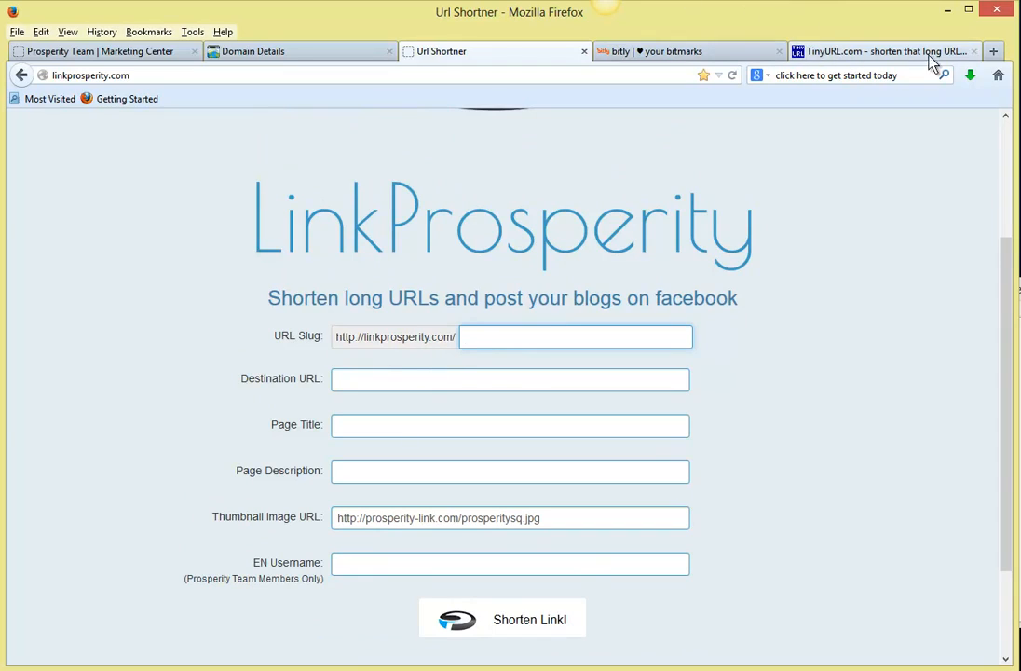
Search the web for "msn news" in a new tab and open the NBC News result.
click(995, 52)
click(847, 75)
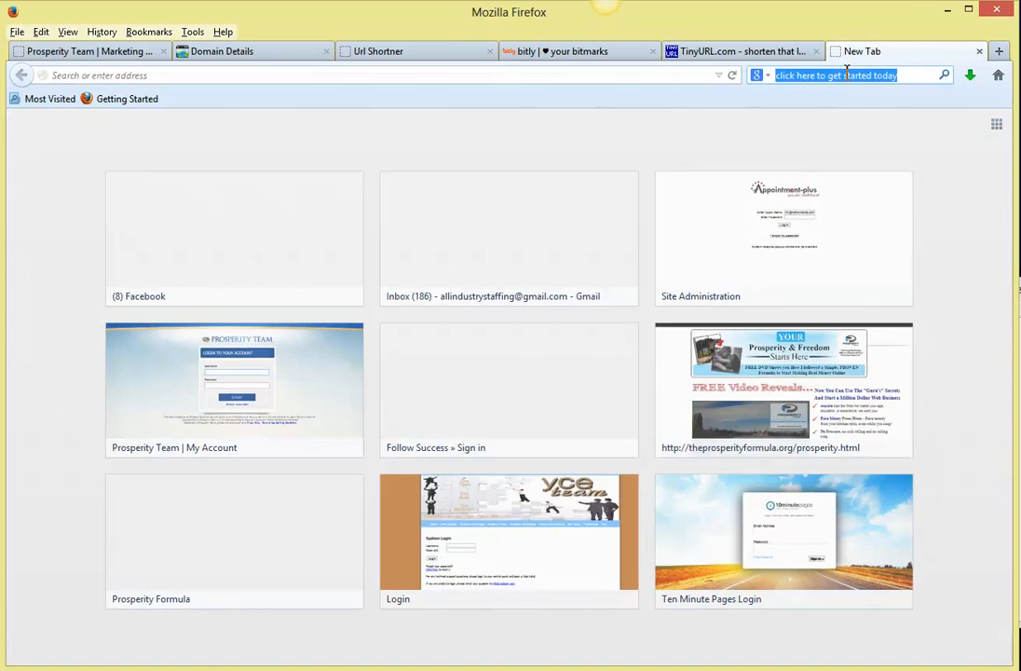
text(msn)
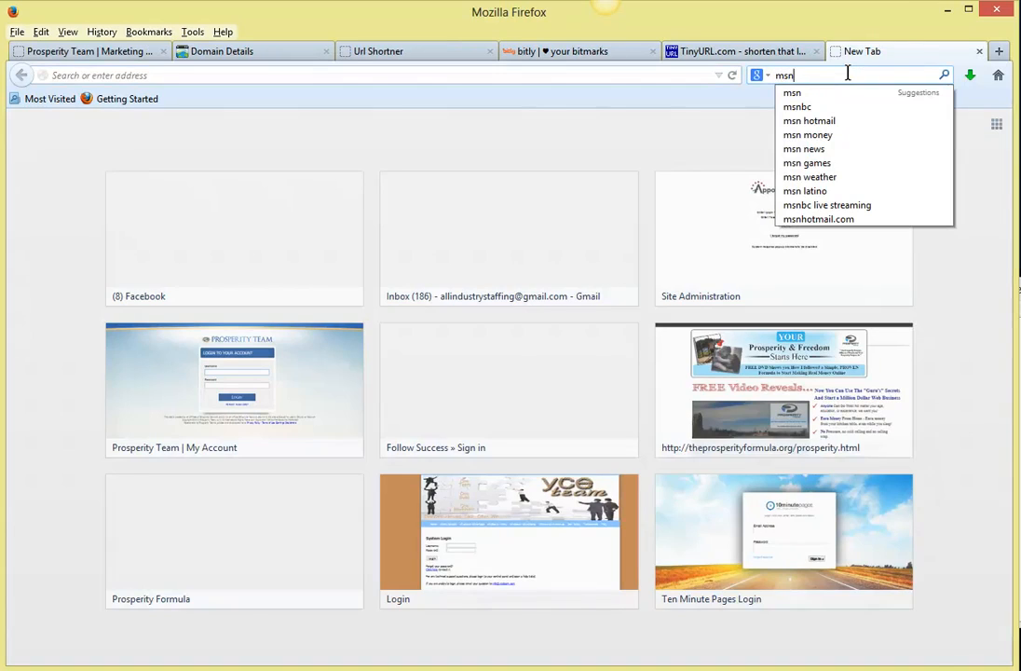
text( news)
key(Return)
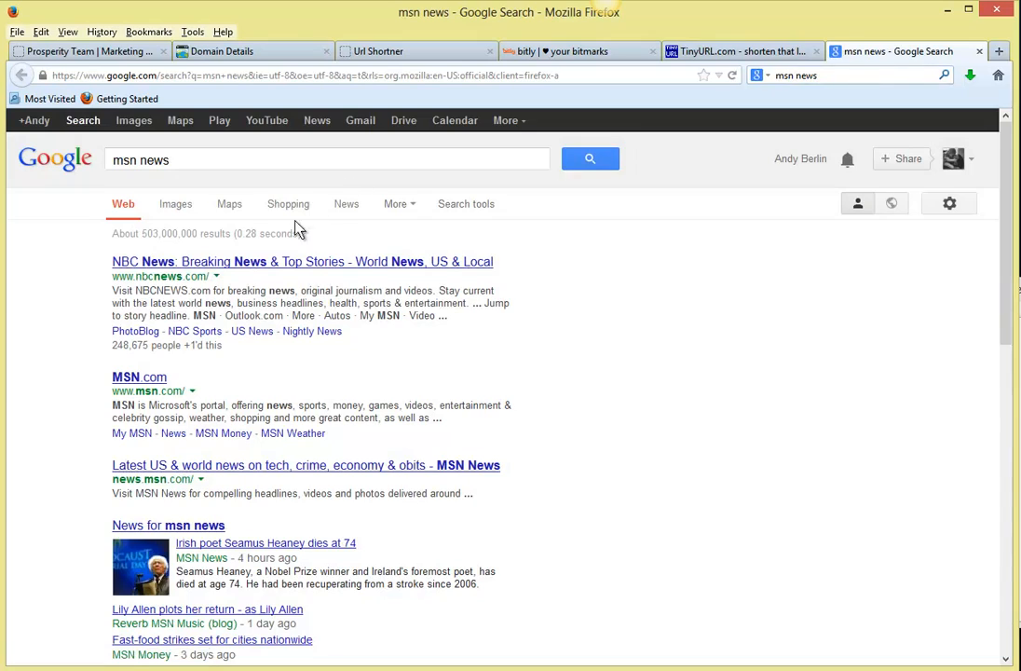
click(281, 264)
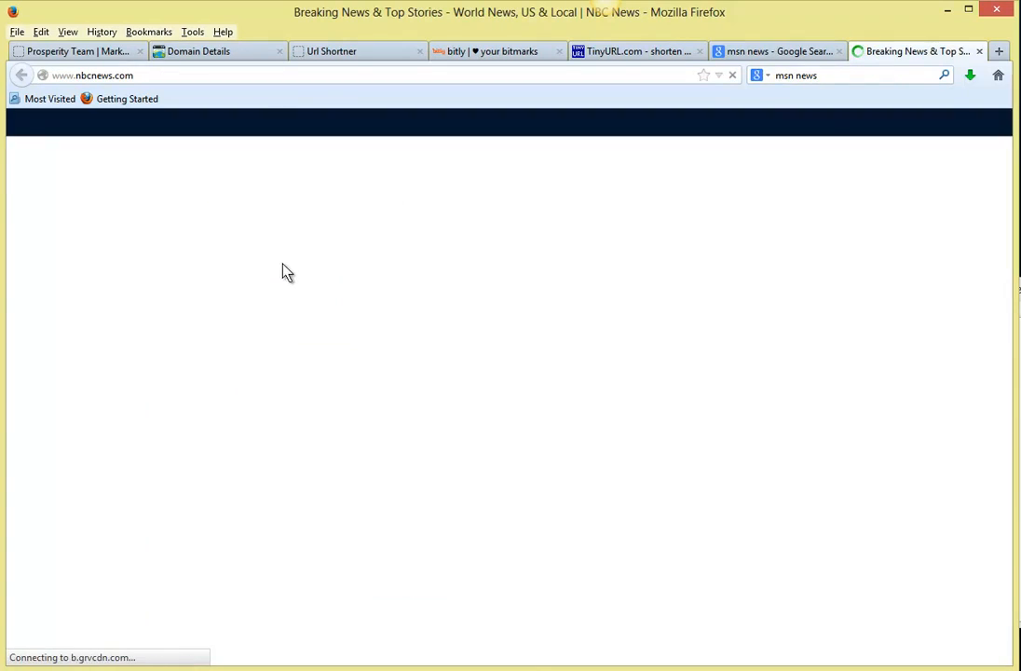
scroll(500, 391, down, 3)
scroll(500, 391, down, 10)
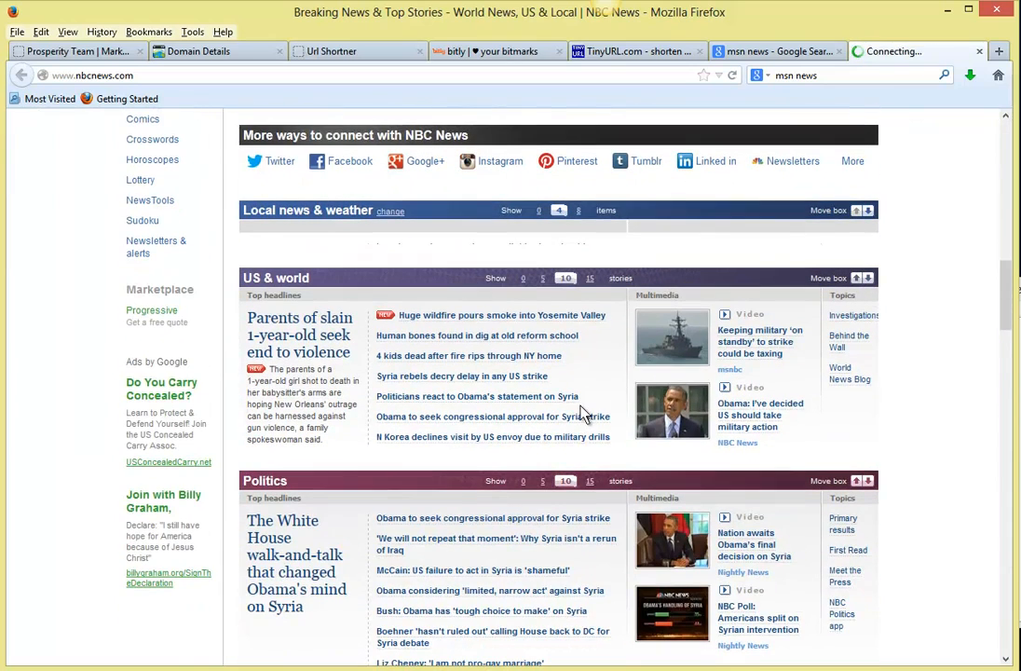
shift+click(667, 349)
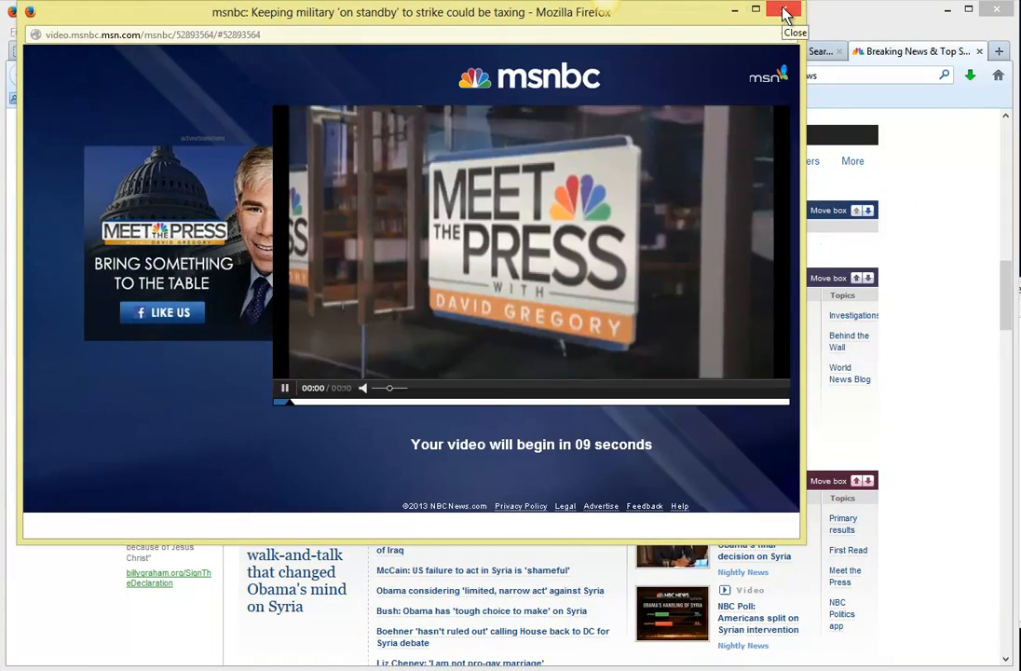
click(786, 12)
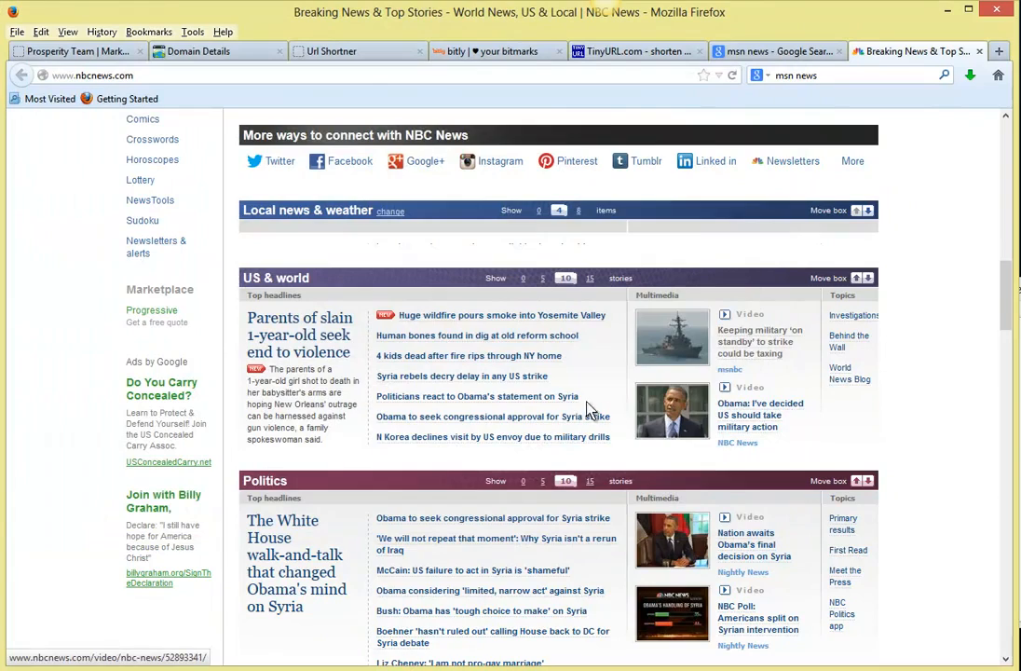
Open the Business article "As health costs rise, some companies blame Obamacare" and copy its web address.
scroll(447, 481, down, 5)
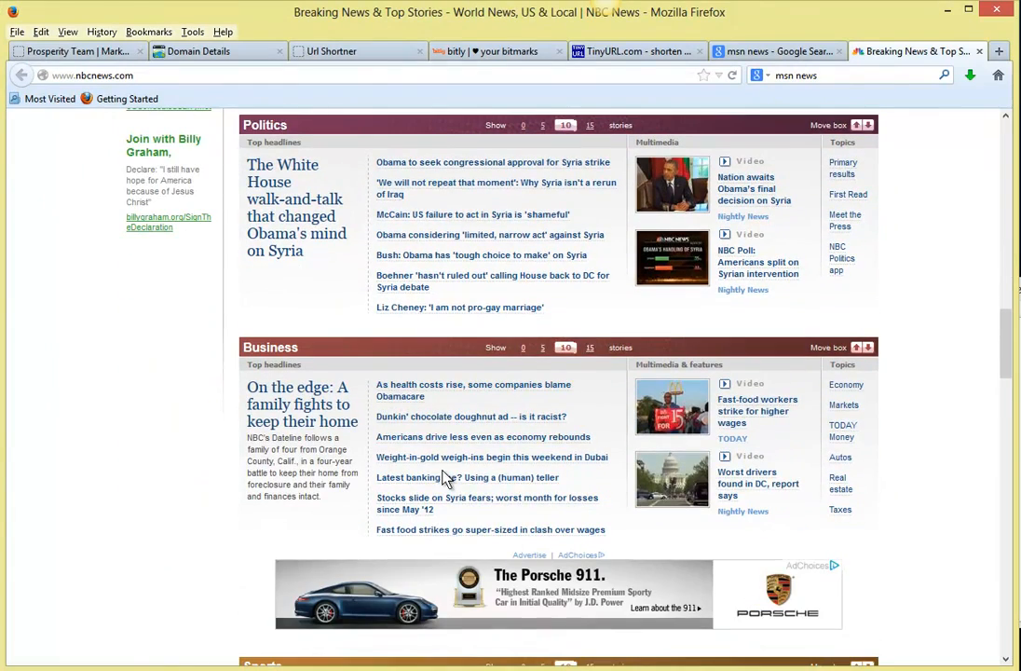
click(463, 392)
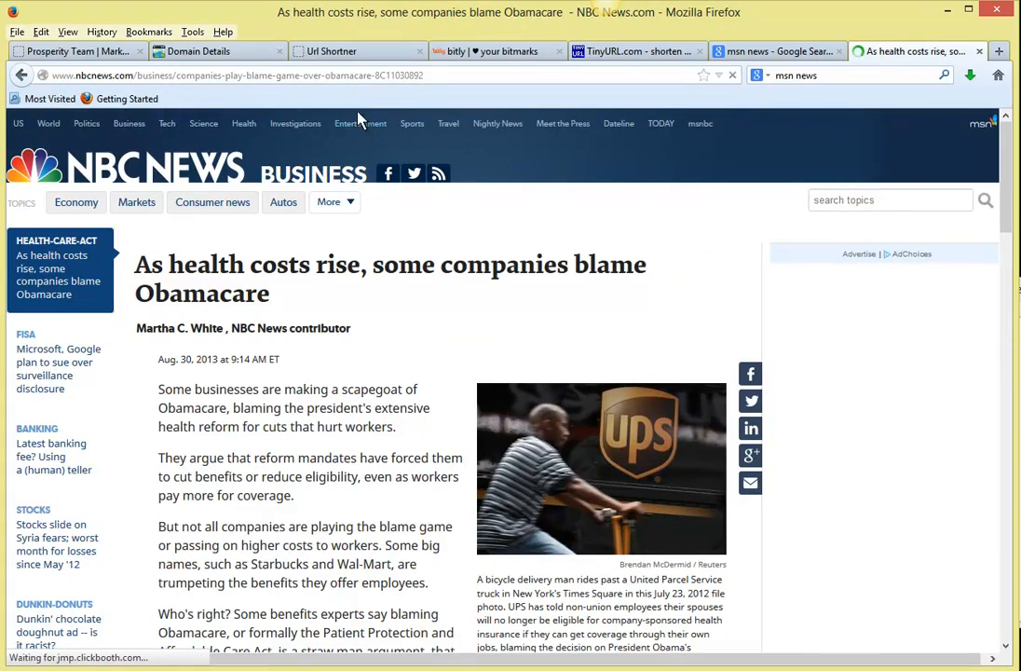
click(363, 76)
right_click(363, 75)
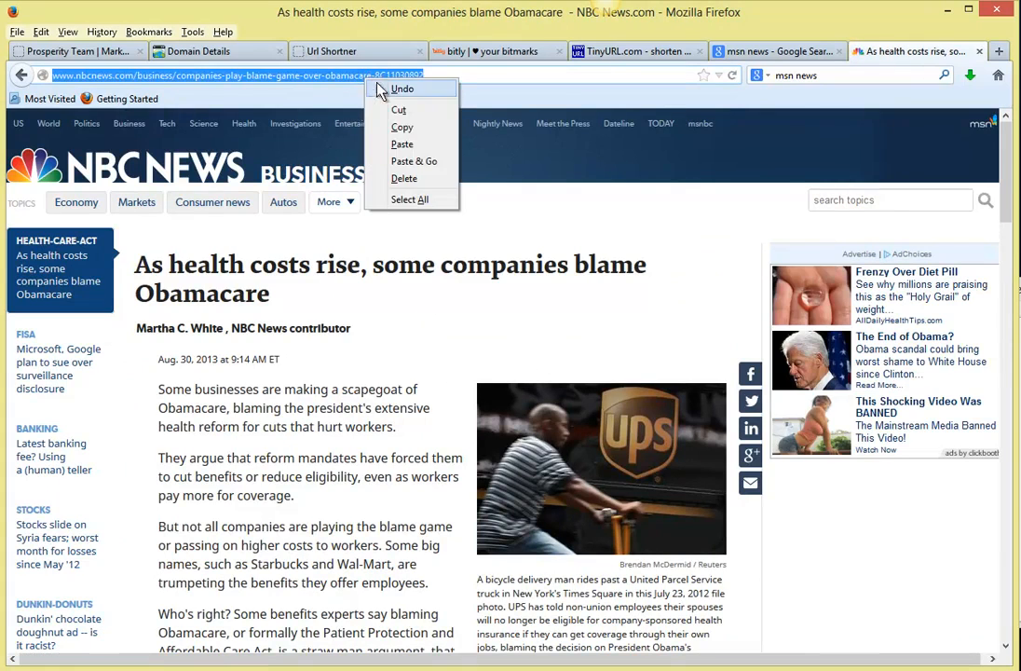
click(410, 128)
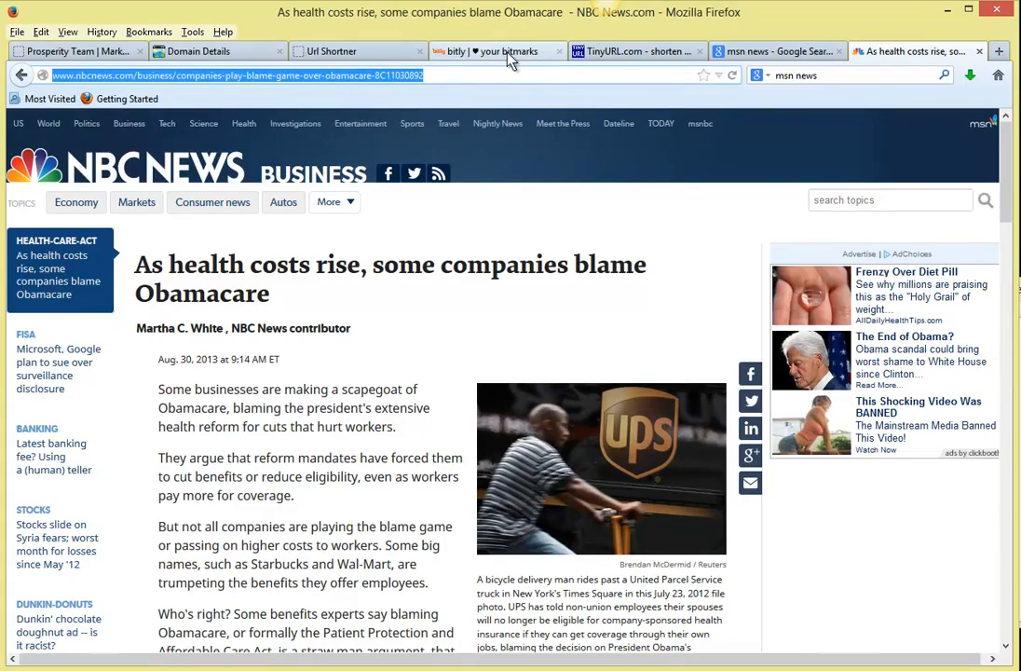
Return to LinkProsperity, set the URL slug to "msnnews" and paste the copied article address as the destination URL.
click(361, 54)
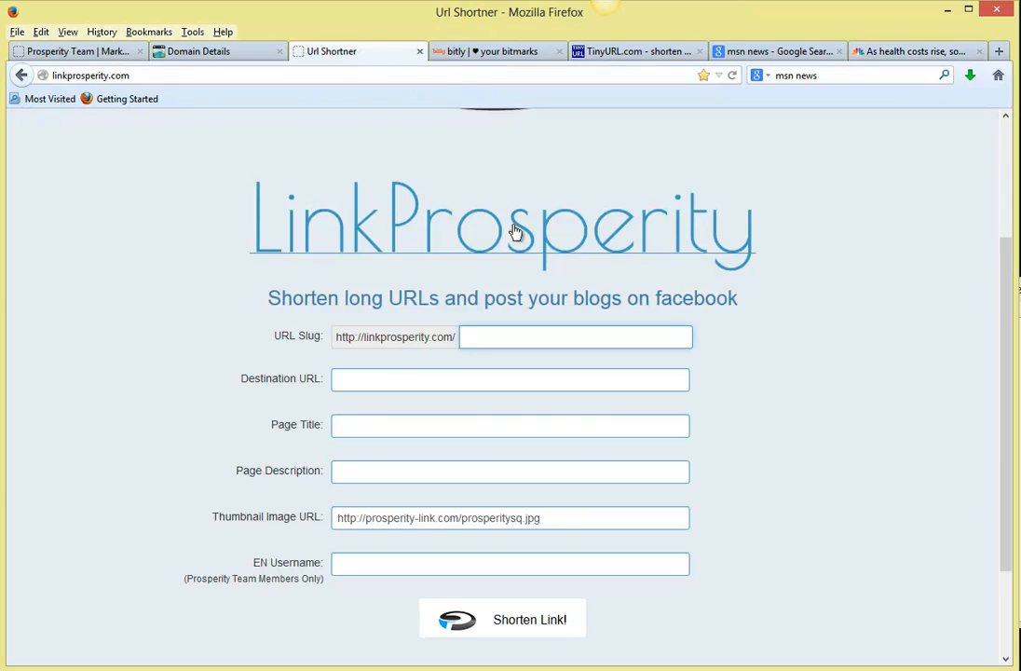
click(438, 332)
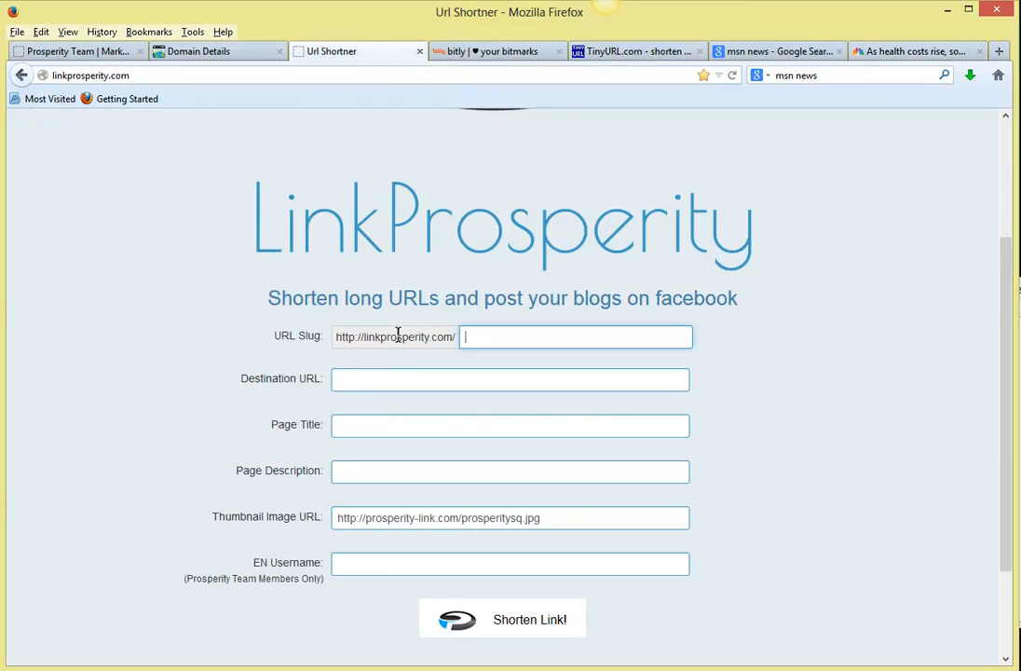
click(469, 337)
click(392, 379)
key(ctrl+v)
click(393, 379)
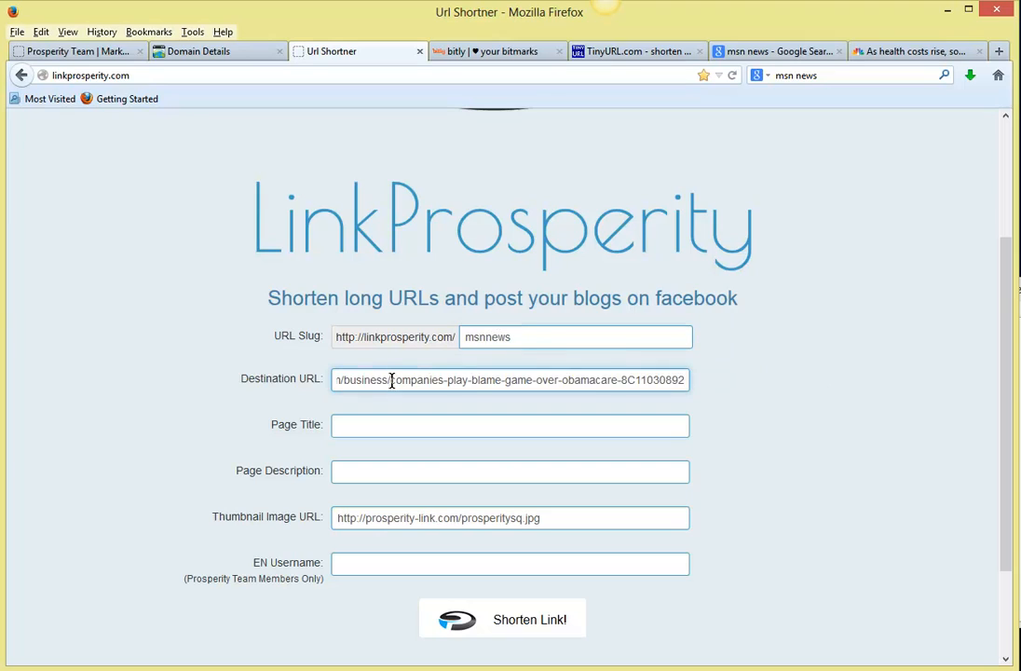
Set the short link's page title to "News Update" and its page description to "link training".
click(884, 50)
click(327, 53)
click(401, 428)
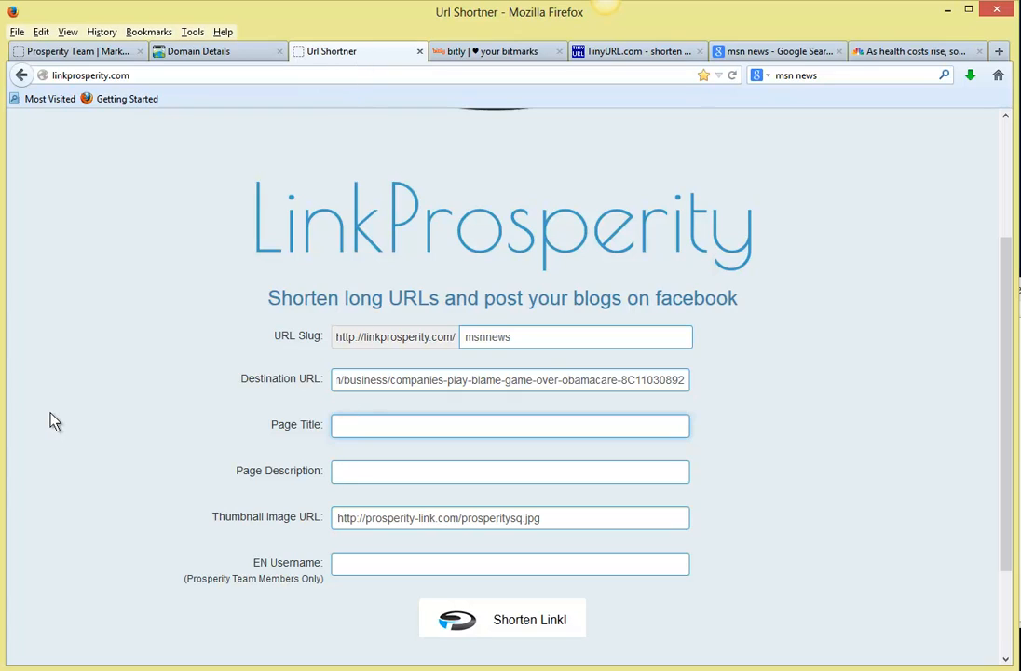
text(Newds)
text(date)
click(372, 474)
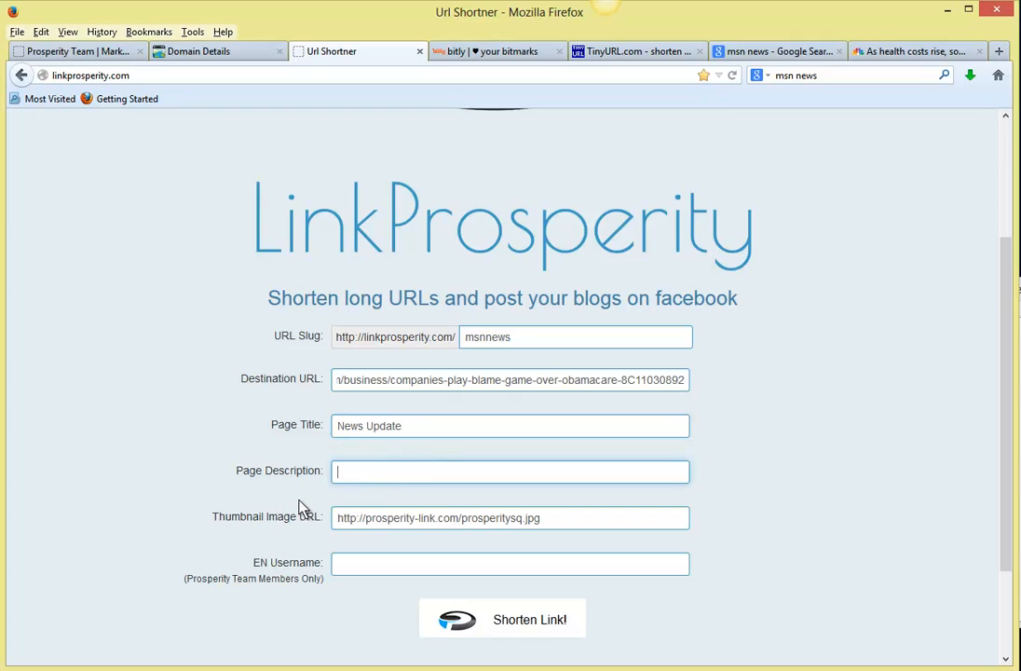
text(link training)
Fill in the member's EN username, choosing the saved suggestion, and submit the form to shorten the link.
scroll(299, 505, down, 2)
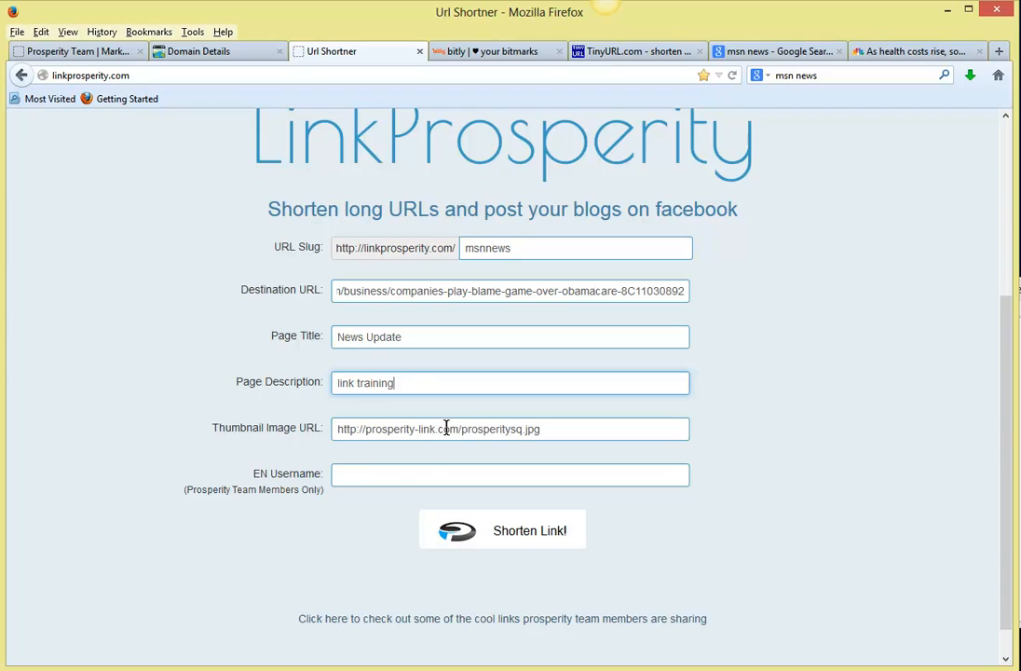
click(371, 473)
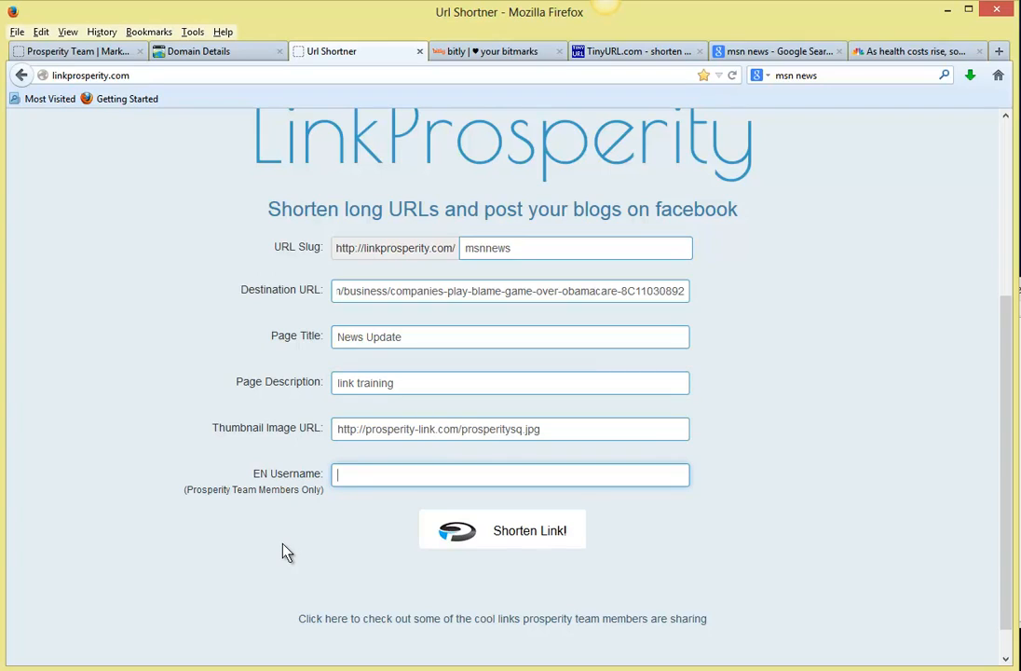
text(str)
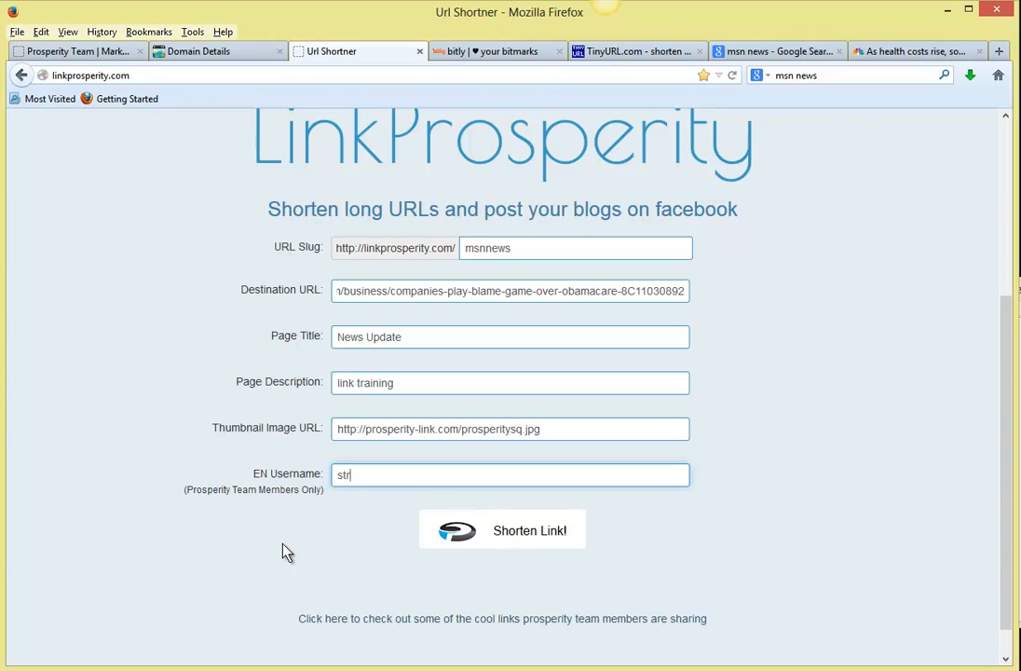
key(BackSpace)
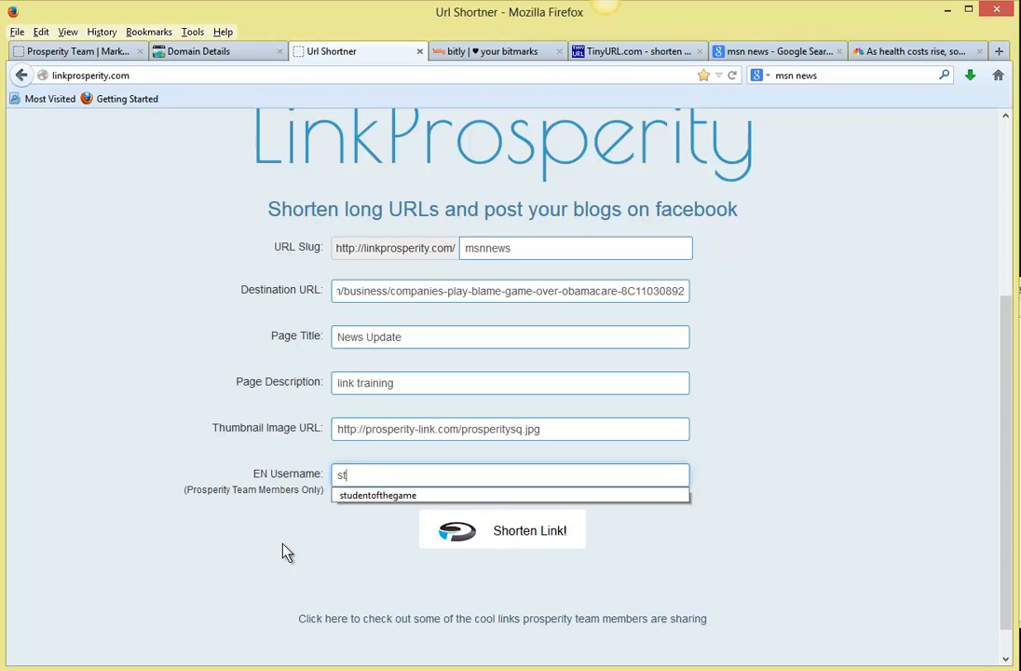
click(402, 496)
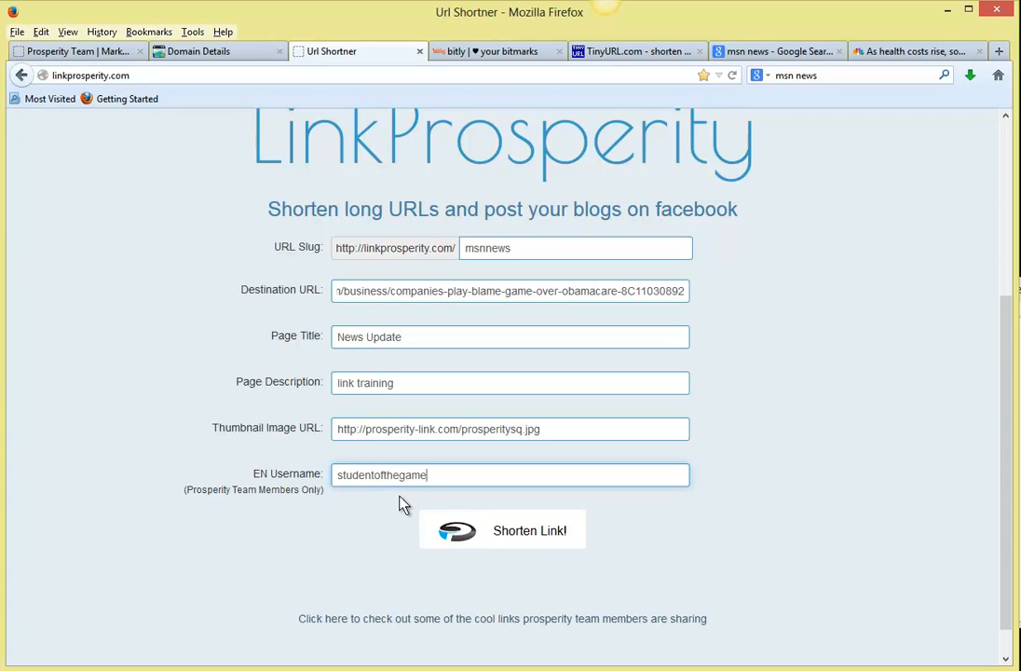
click(510, 543)
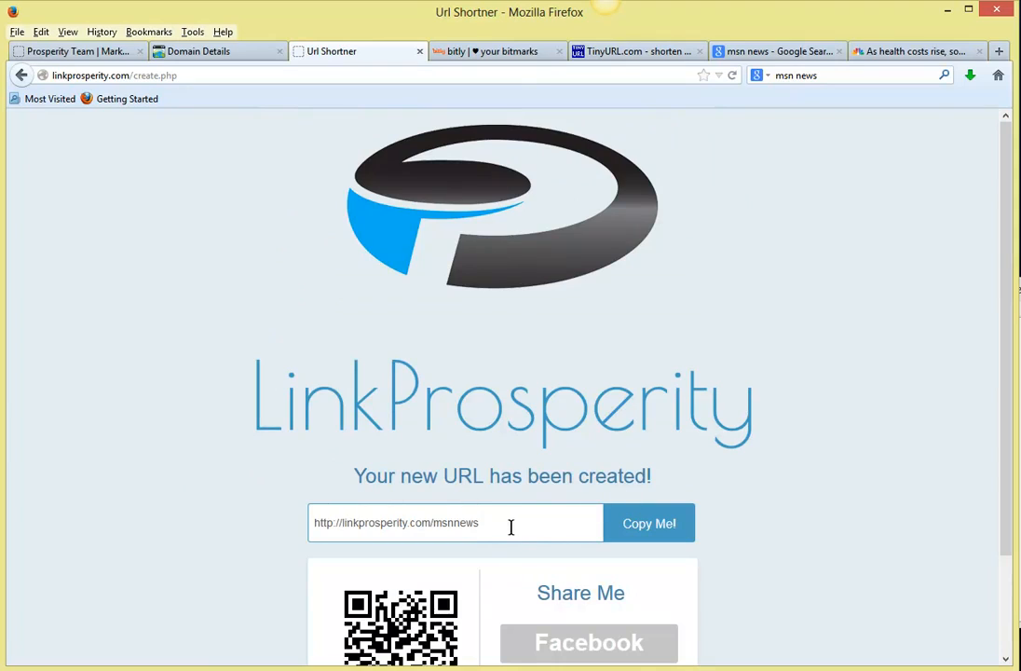
drag(511, 527, 324, 527)
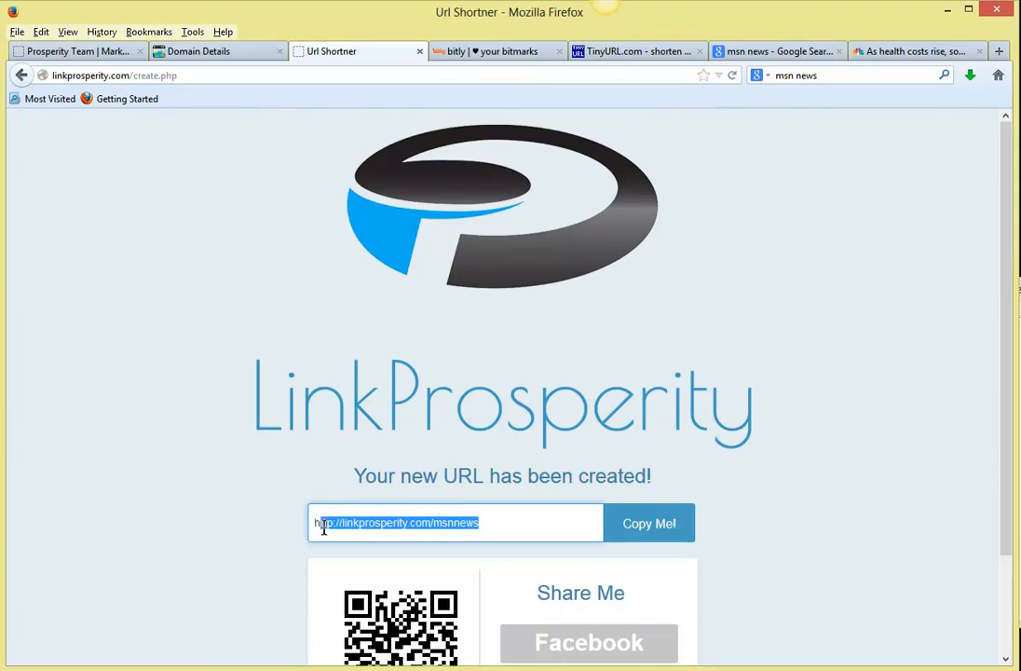
right_click(399, 524)
click(438, 580)
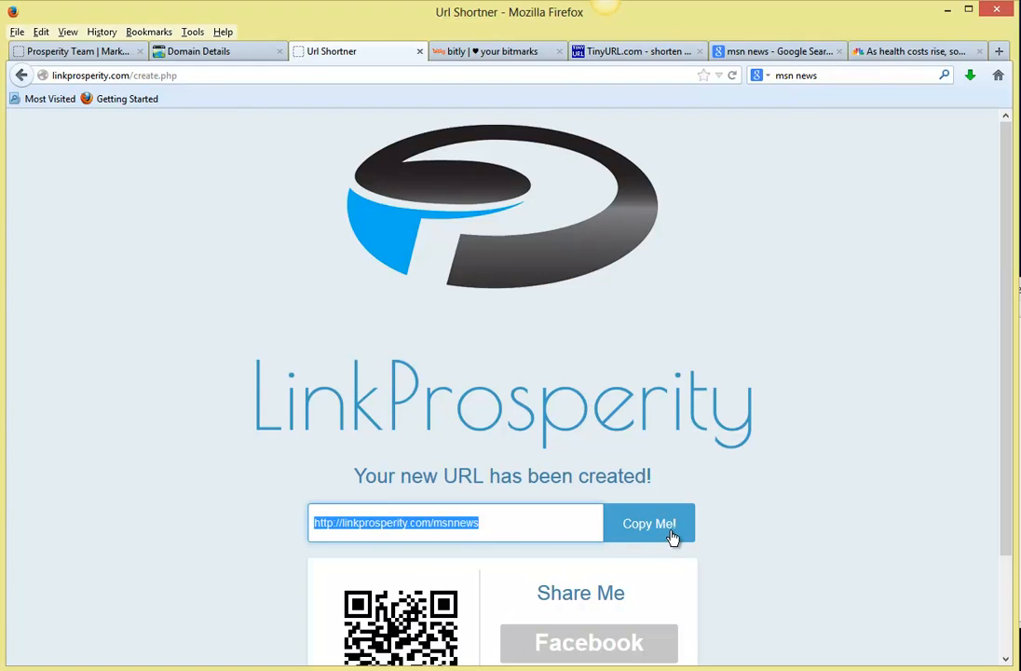
scroll(673, 537, down, 2)
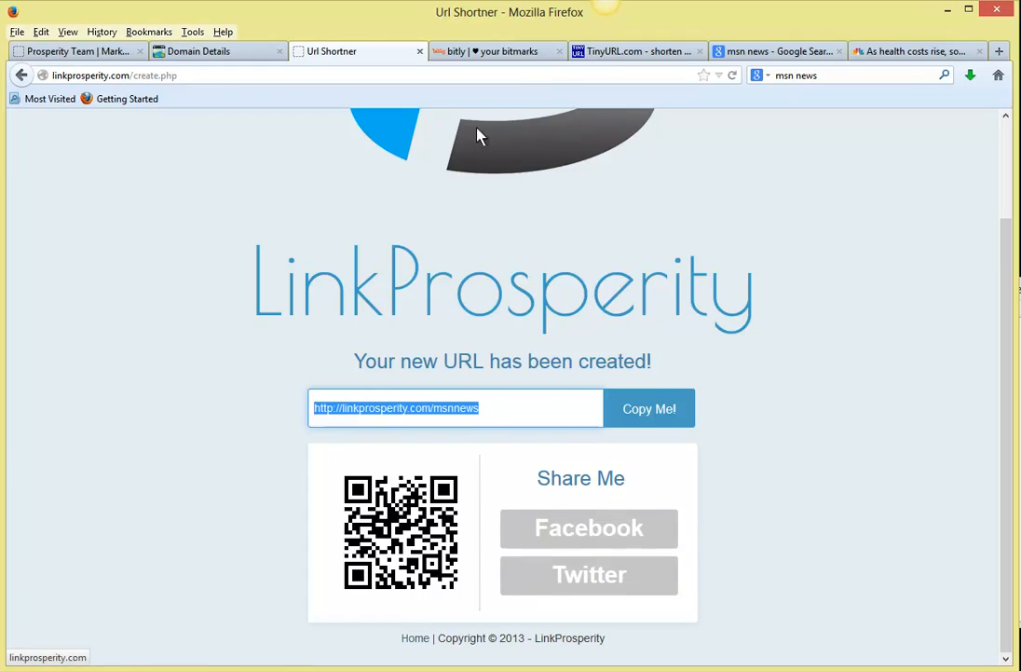
click(908, 52)
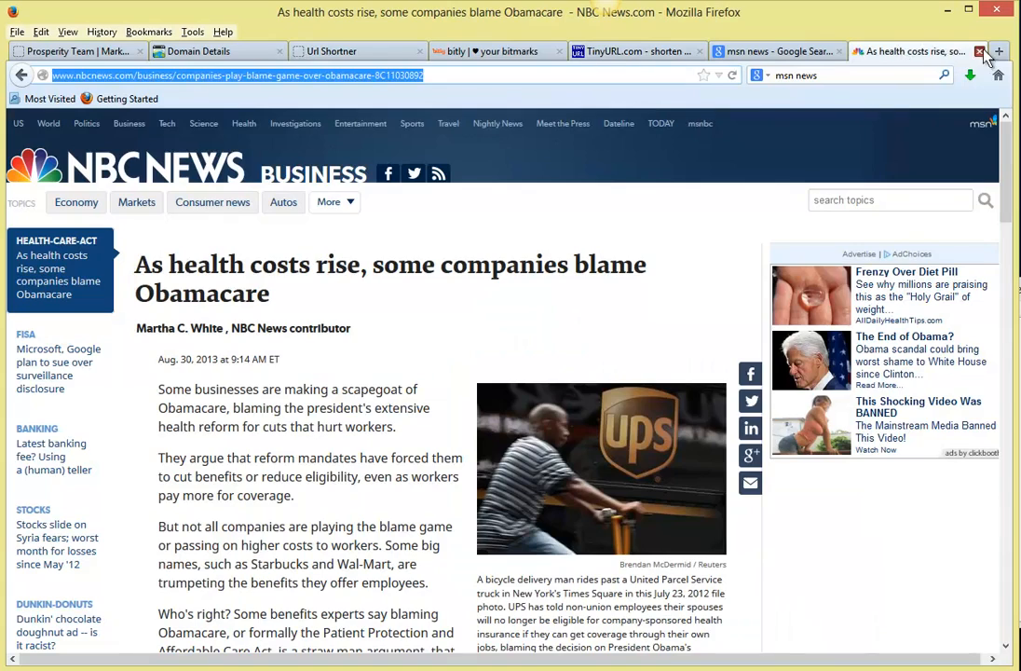
click(979, 51)
click(981, 51)
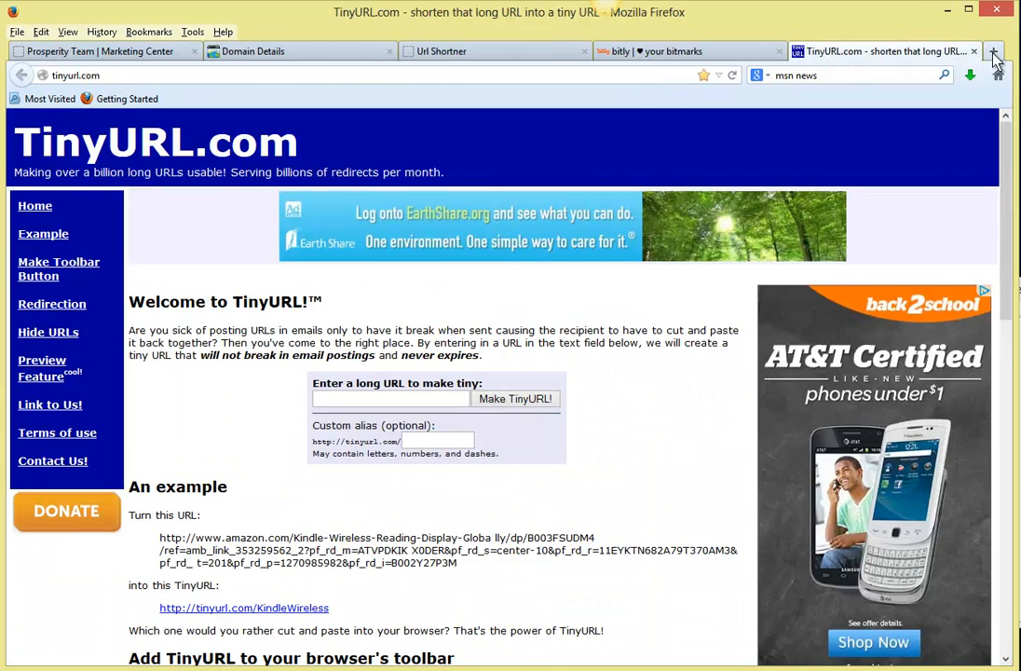
click(993, 54)
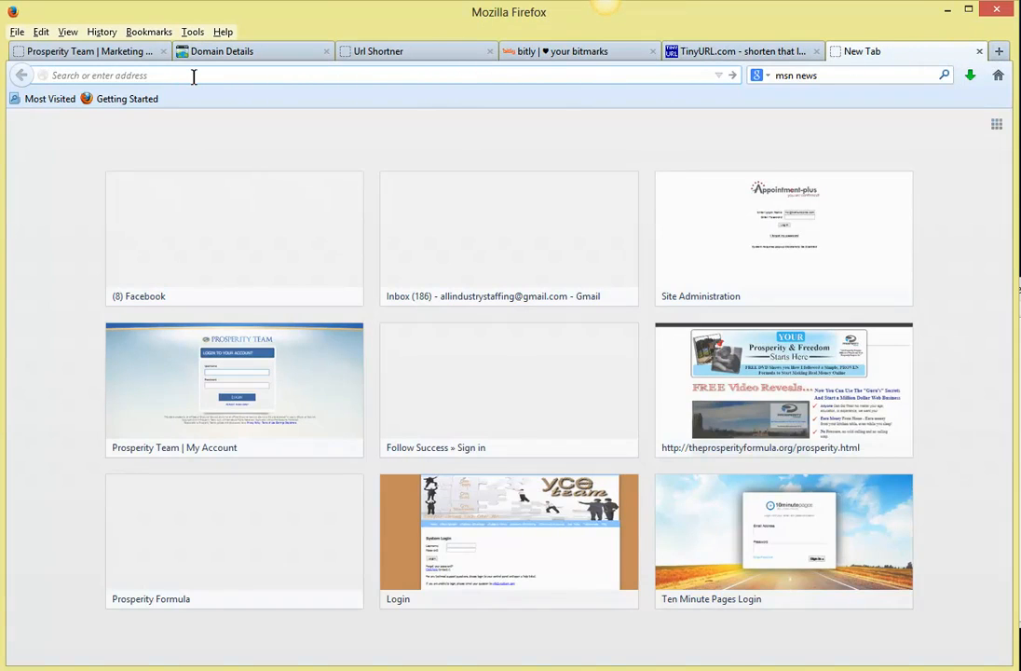
key(ctrl+v)
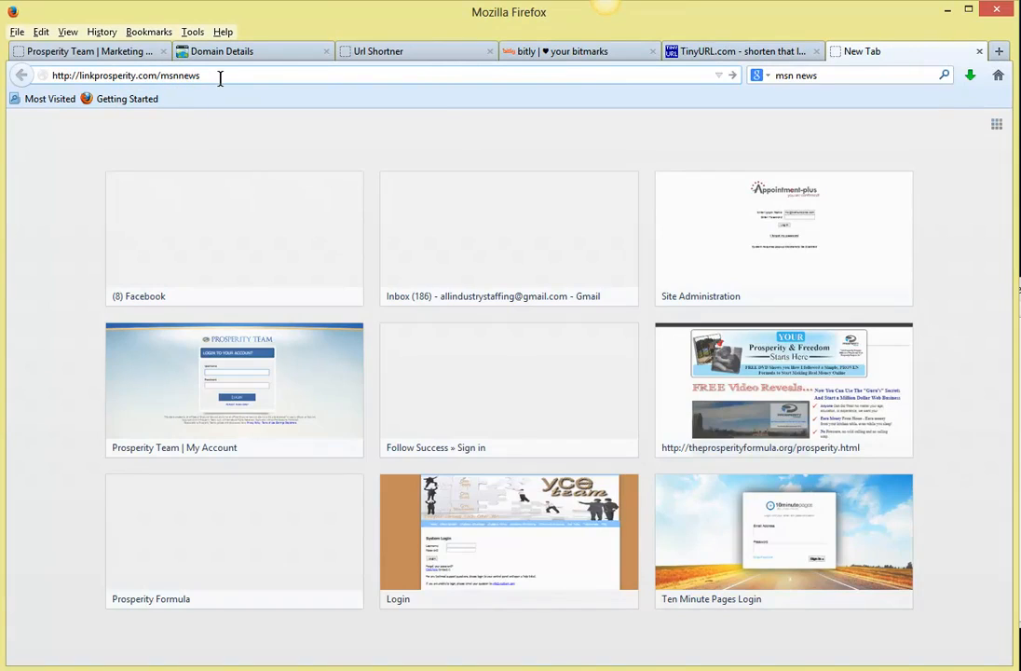
key(Return)
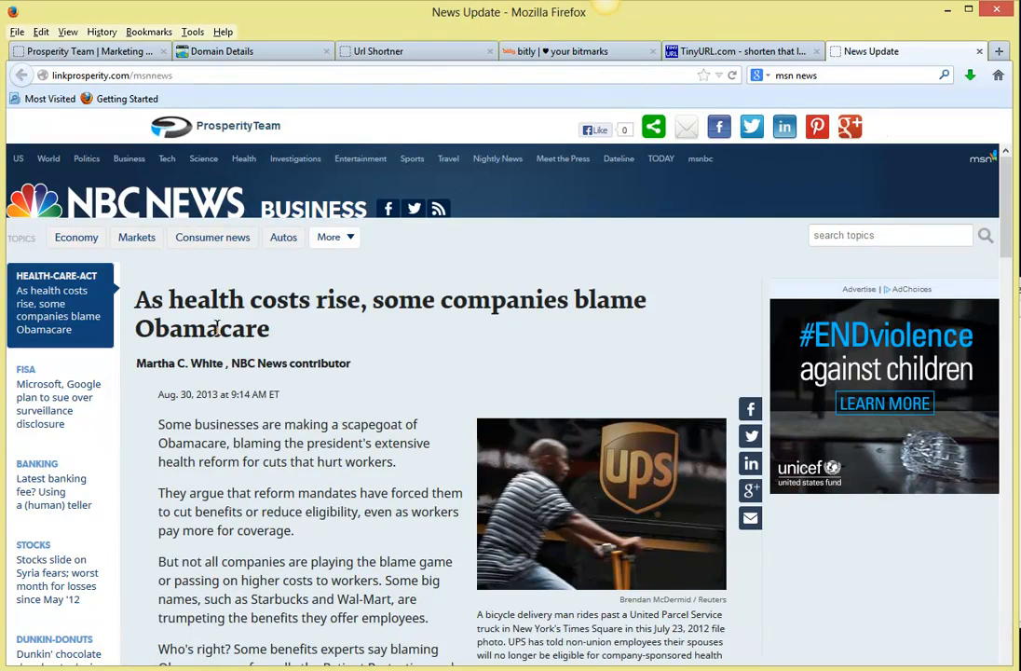
Follow the ProsperityTeam bar's Visit My Blog link, look over the Empower Network blog, and close it to return to the shortened article.
mouse_move(174, 124)
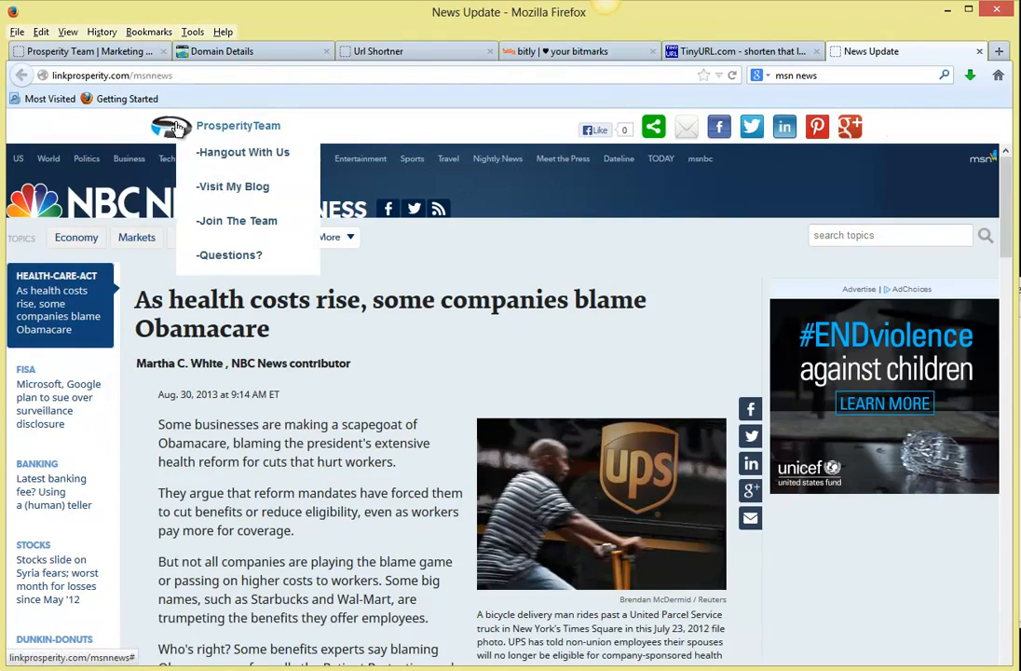
click(246, 189)
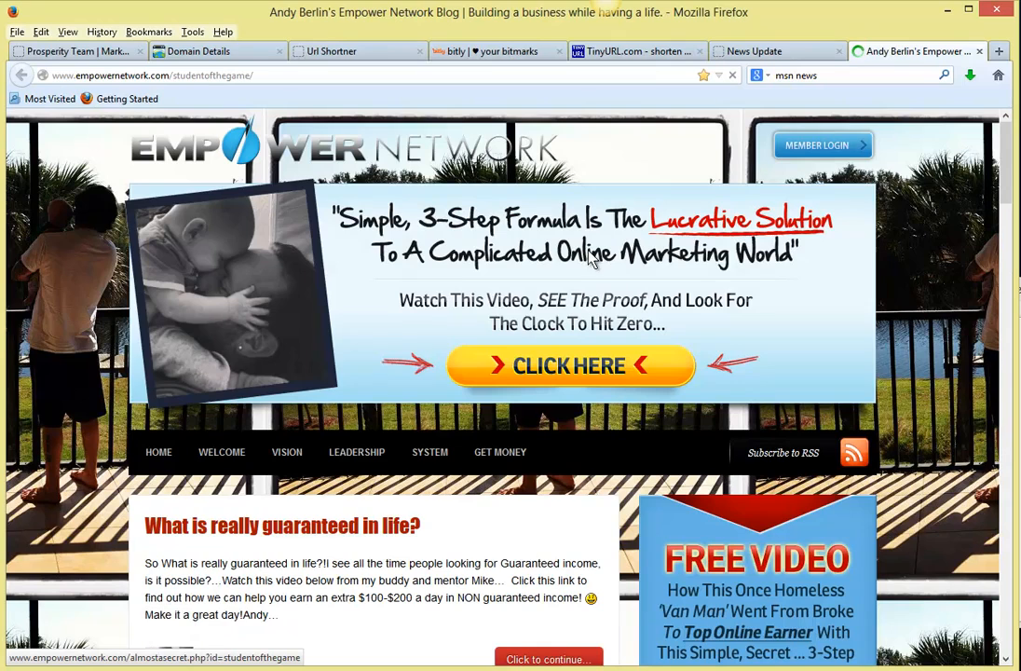
scroll(506, 221, down, 2)
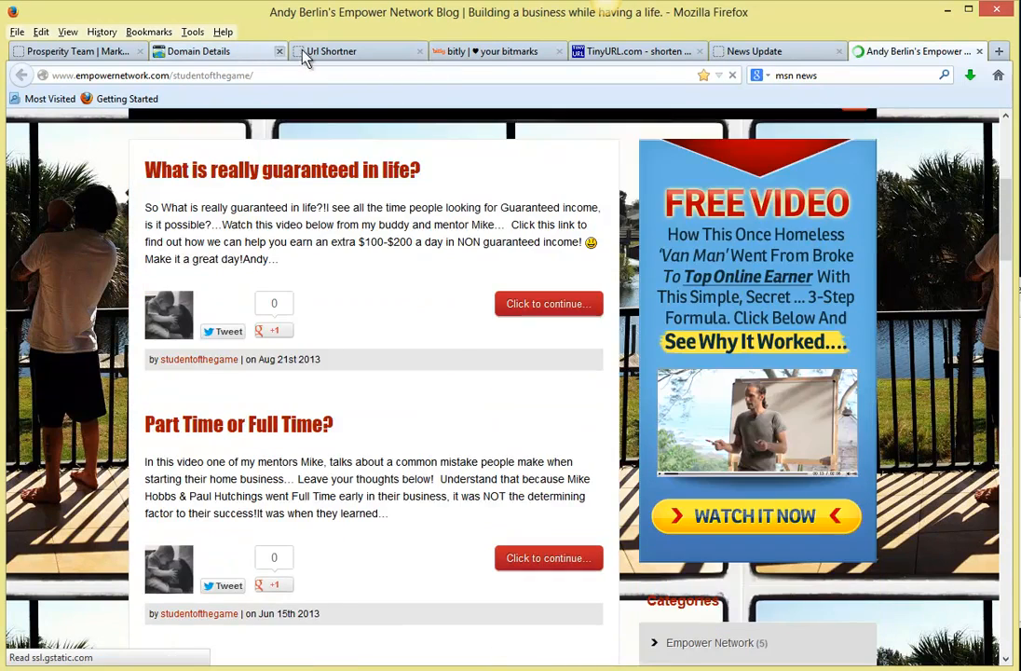
click(317, 51)
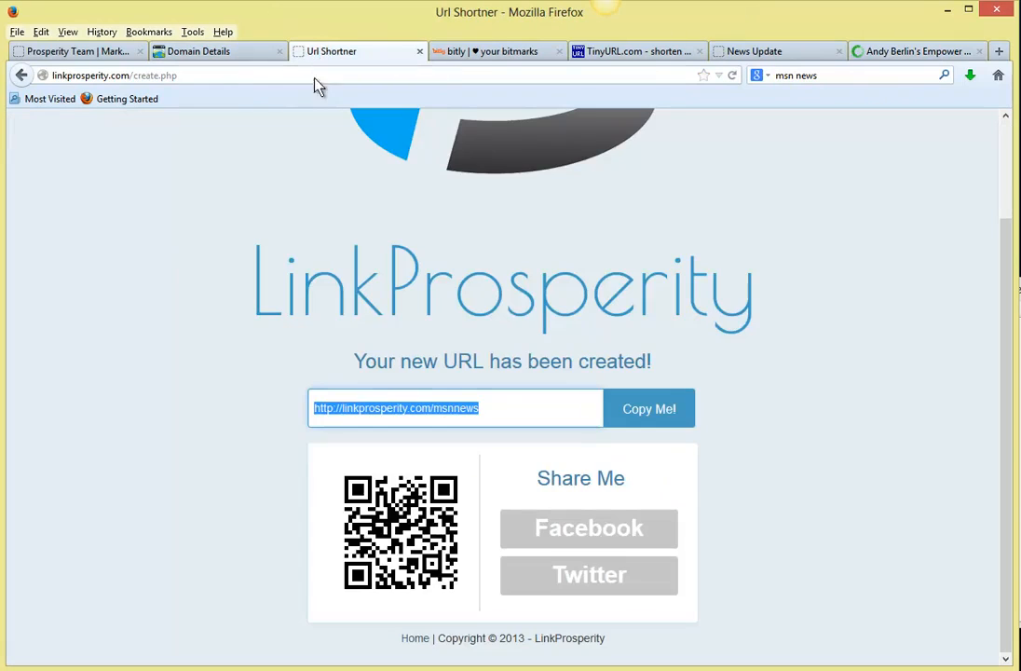
click(906, 54)
scroll(494, 222, up, 2)
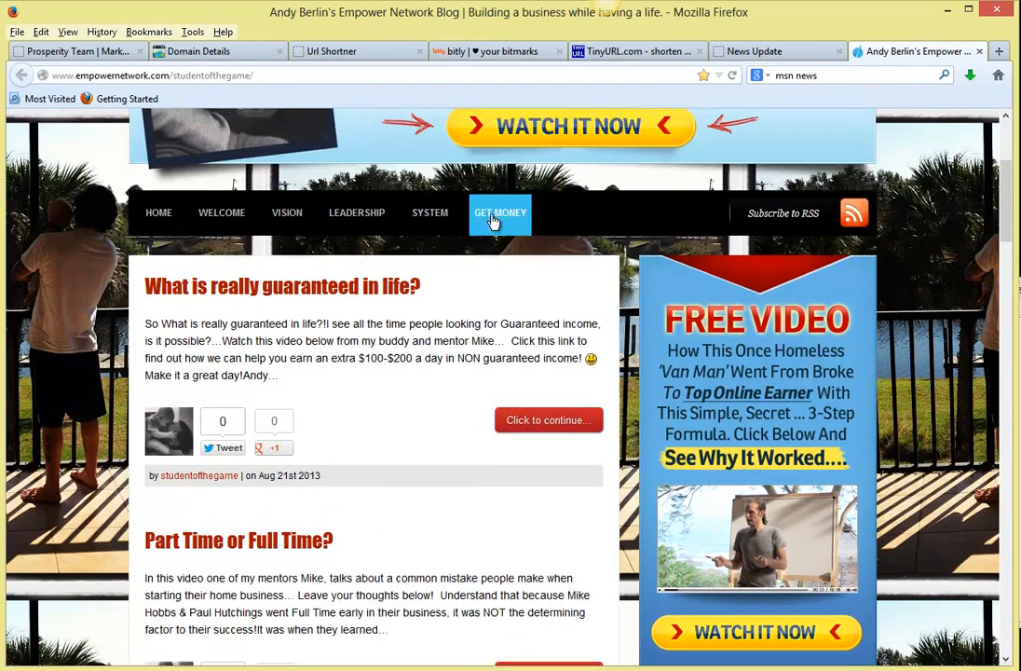
click(755, 52)
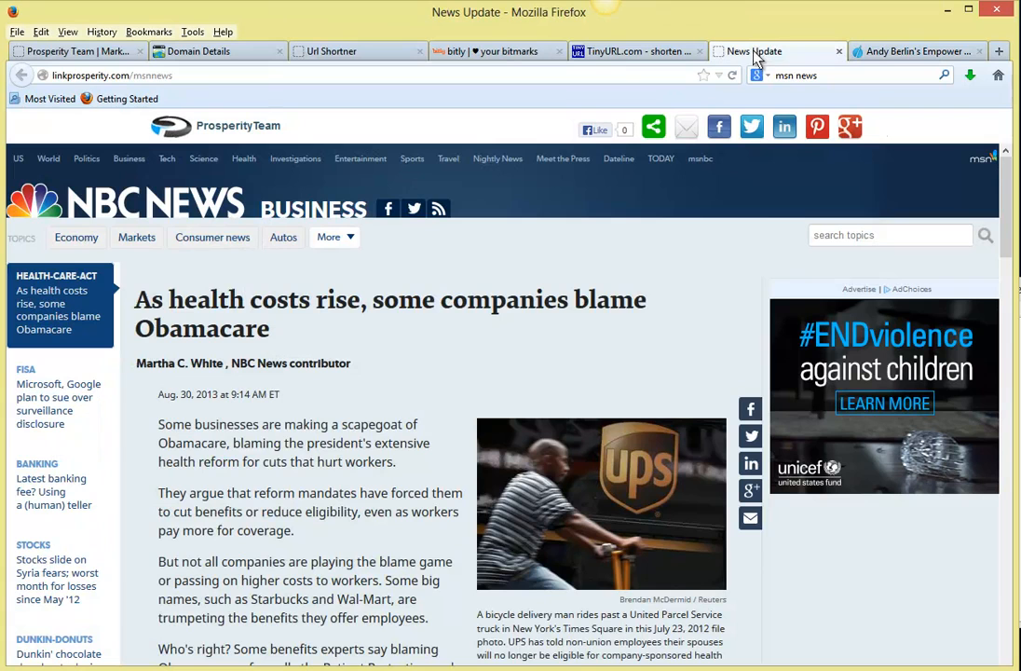
click(979, 51)
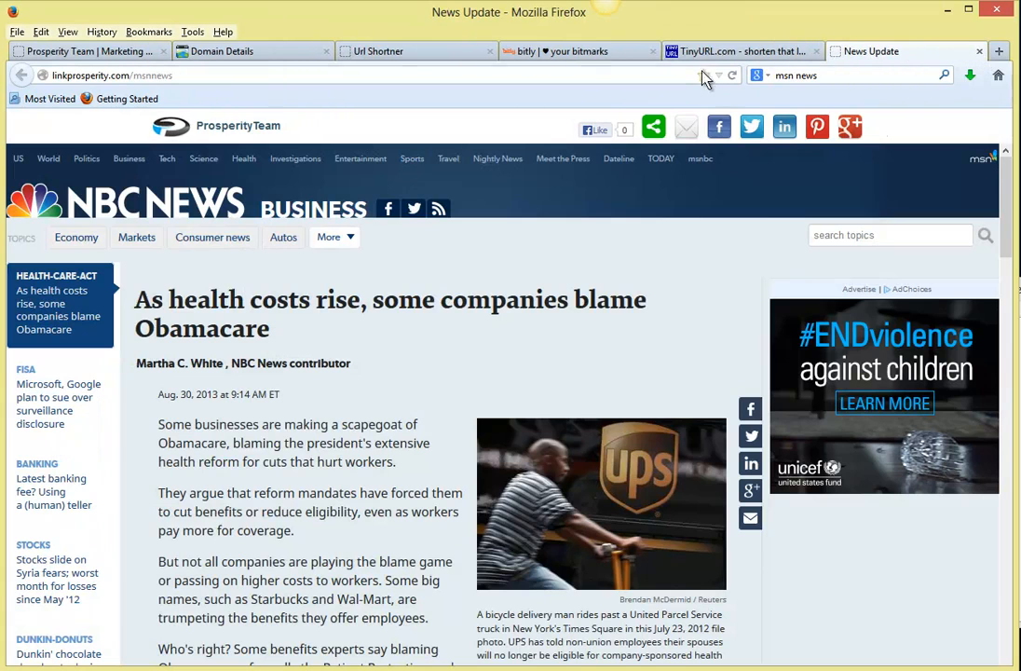
click(583, 58)
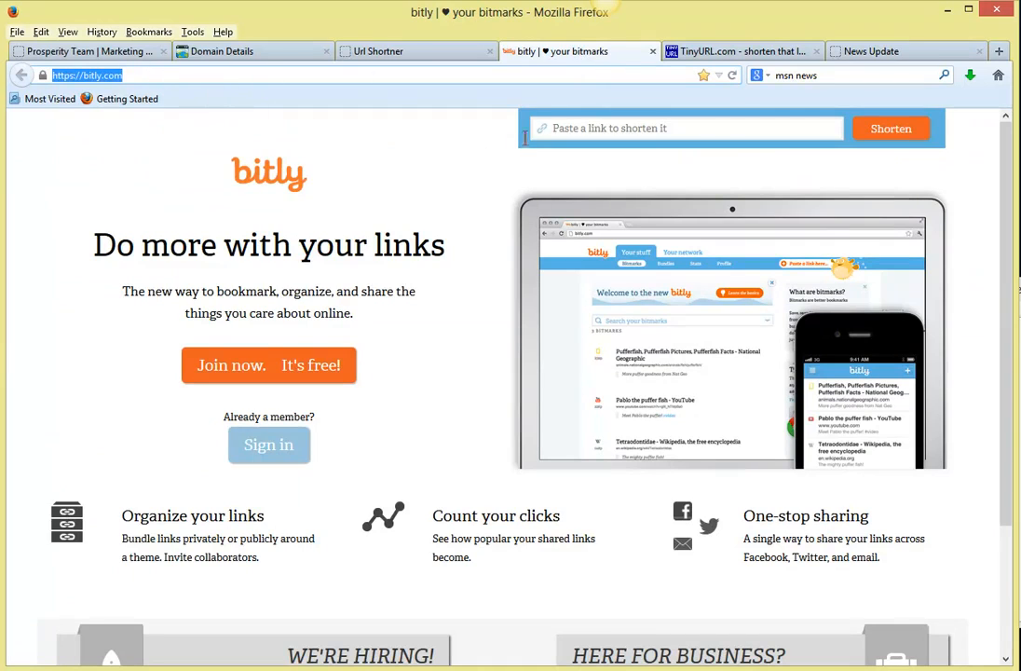
click(696, 58)
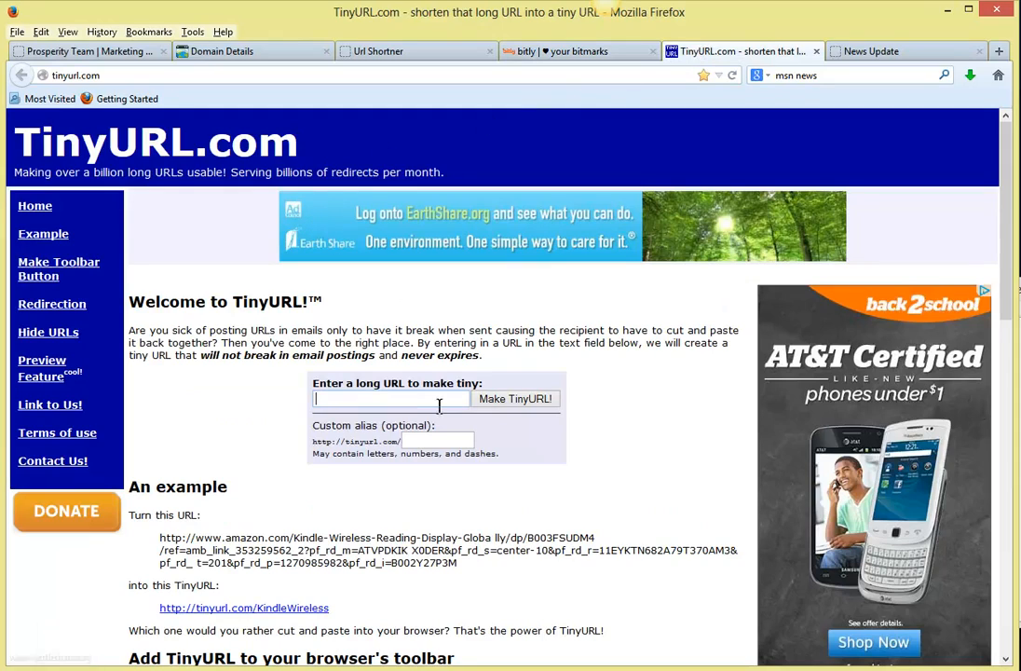
click(361, 399)
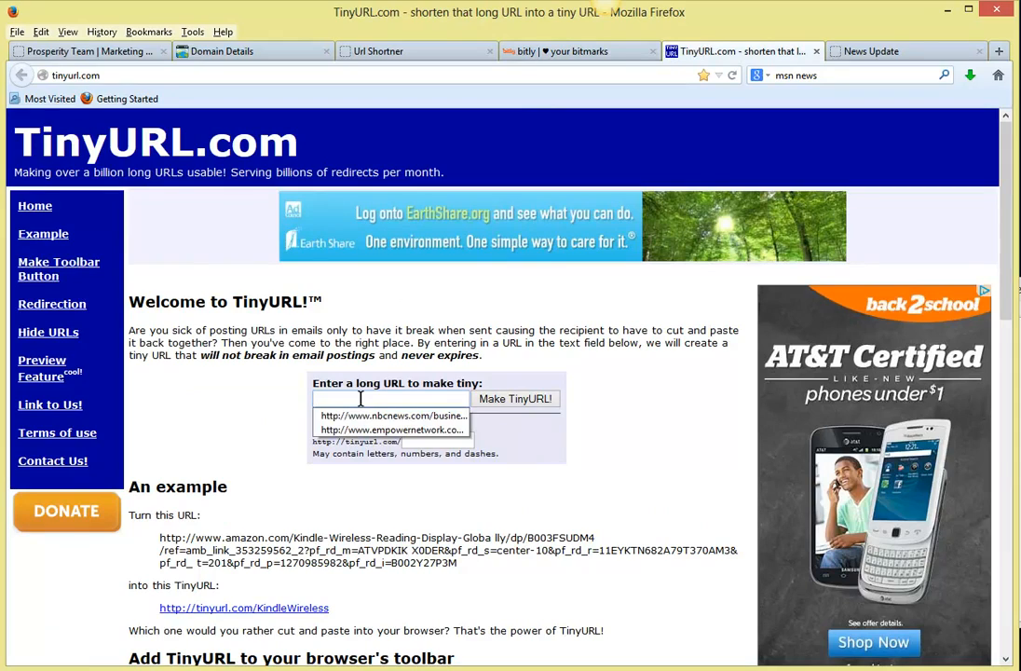
text(http://linkprosperity.com/msnnews)
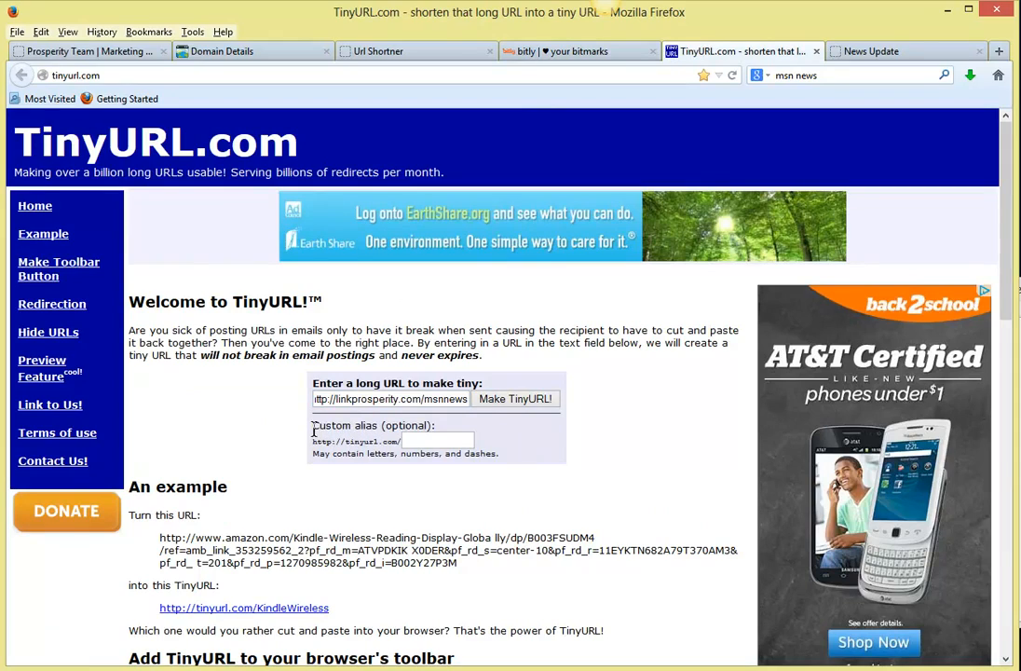
Set the custom alias to "newsupdatetesting" and create the TinyURL.
drag(314, 429, 443, 435)
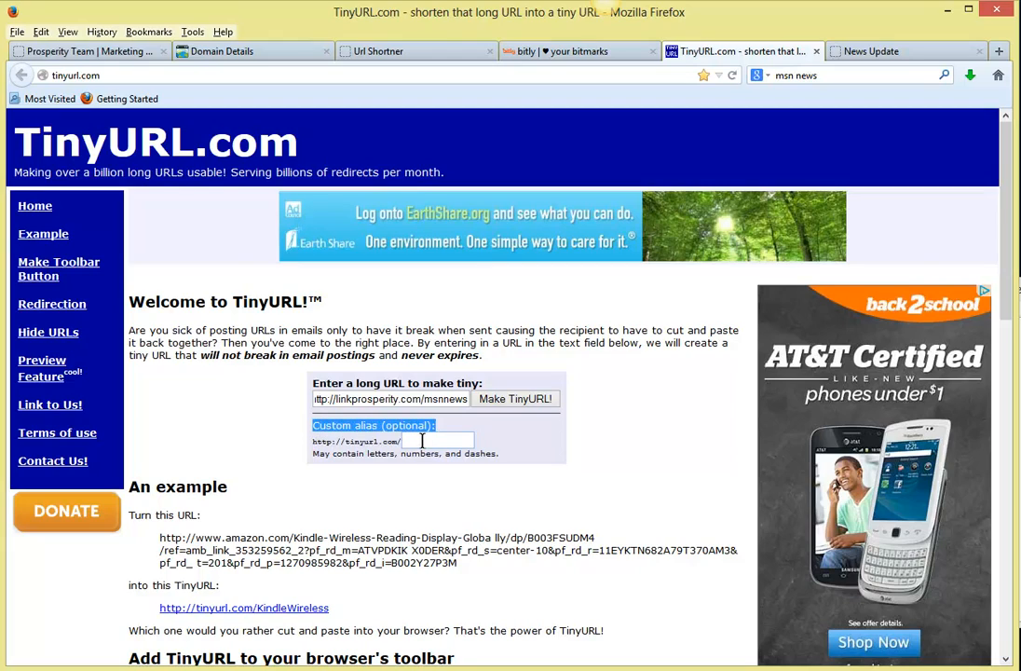
click(415, 443)
text(newsupa)
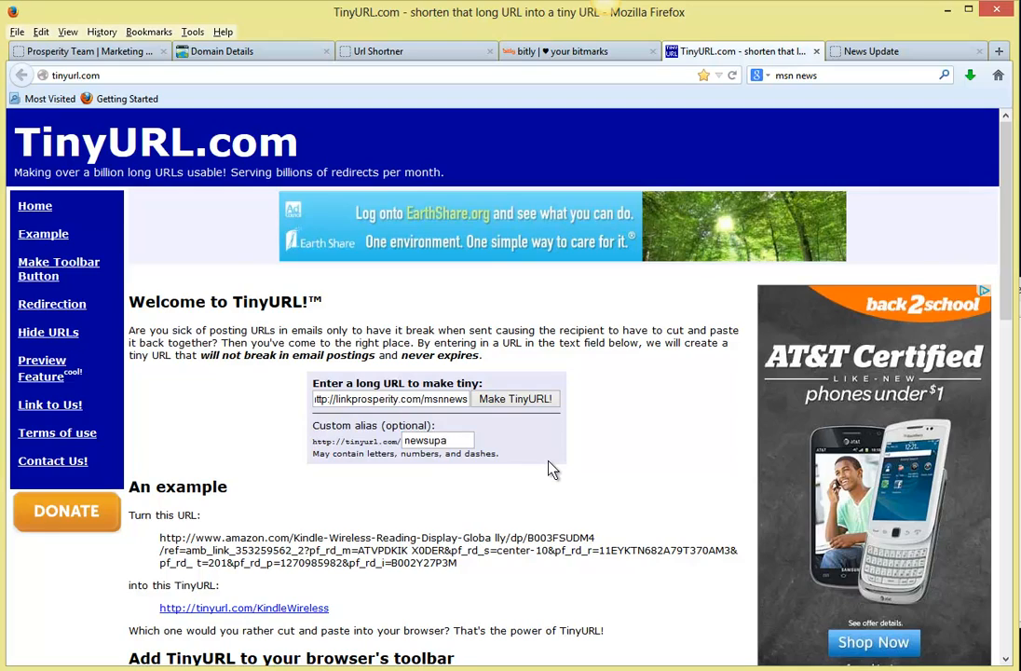
key(BackSpace)
text(datetesting)
click(504, 410)
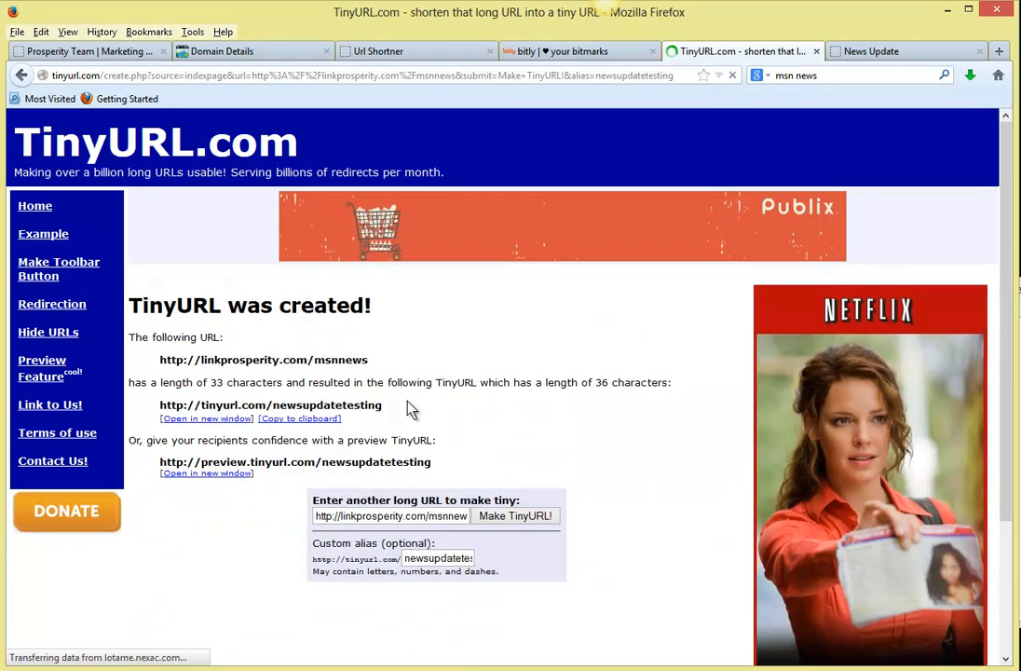
drag(396, 410, 161, 408)
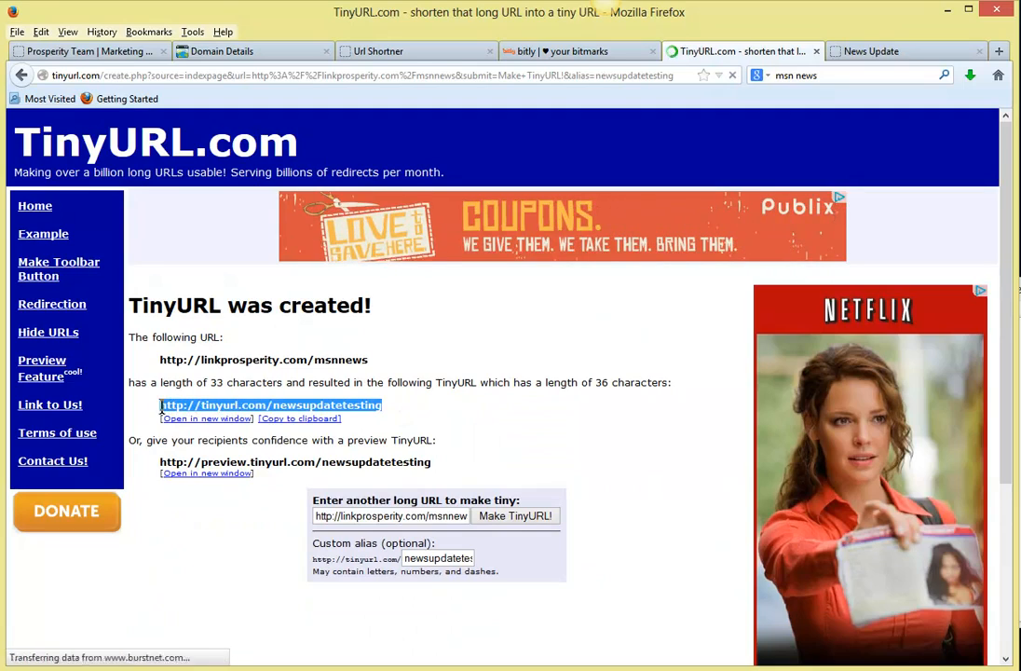
right_click(198, 407)
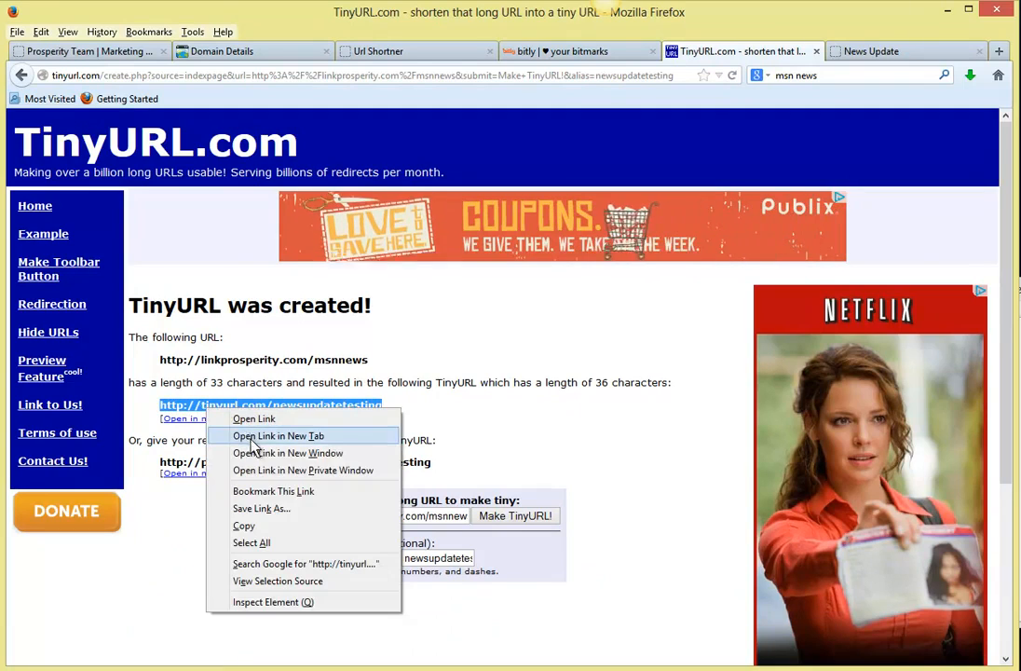
click(266, 524)
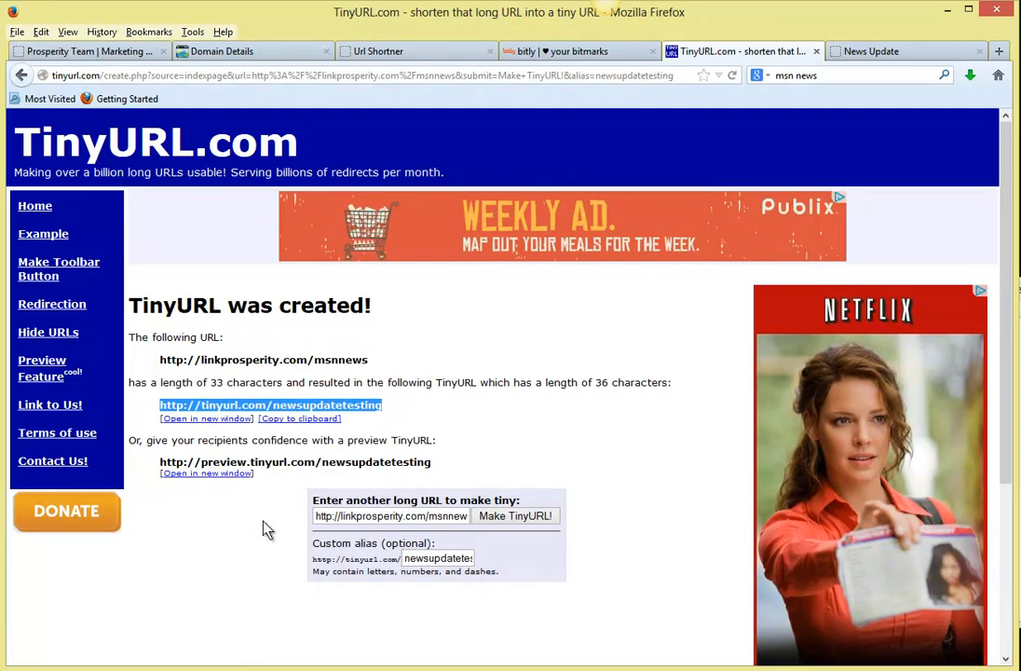
click(244, 420)
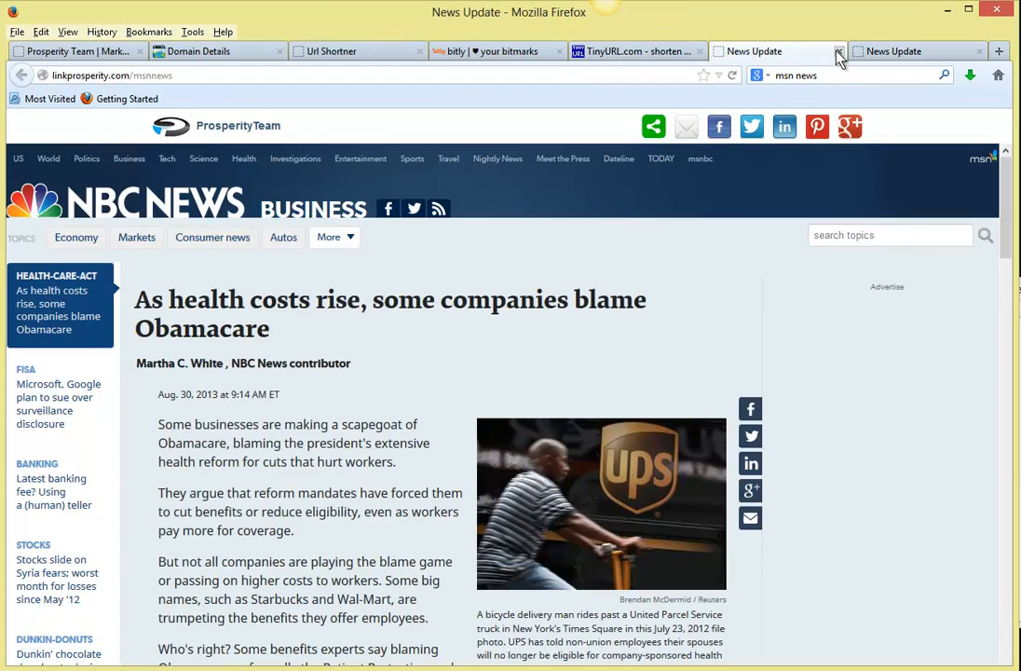
Close the TinyURL test page and the earlier News Update tab, keeping the TinyURL result page open.
click(839, 52)
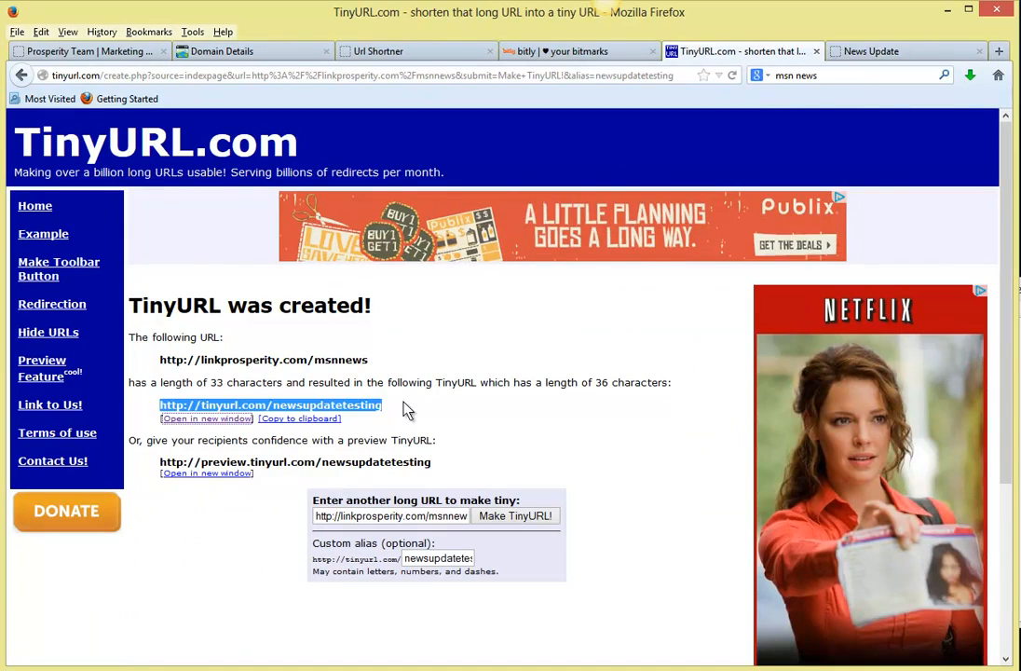
drag(401, 411, 347, 408)
click(487, 417)
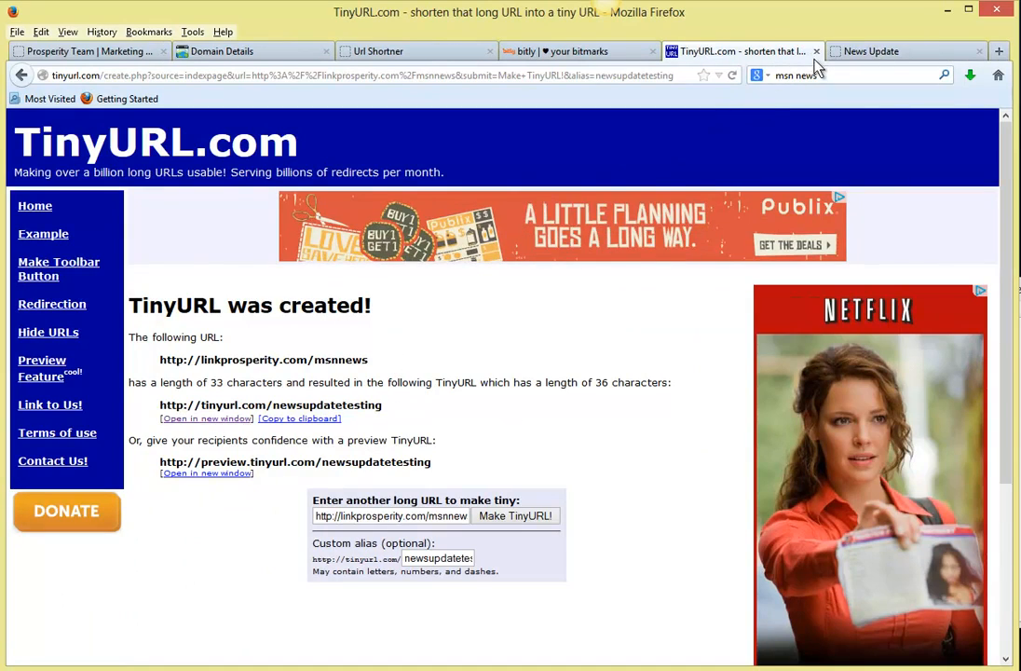
click(865, 56)
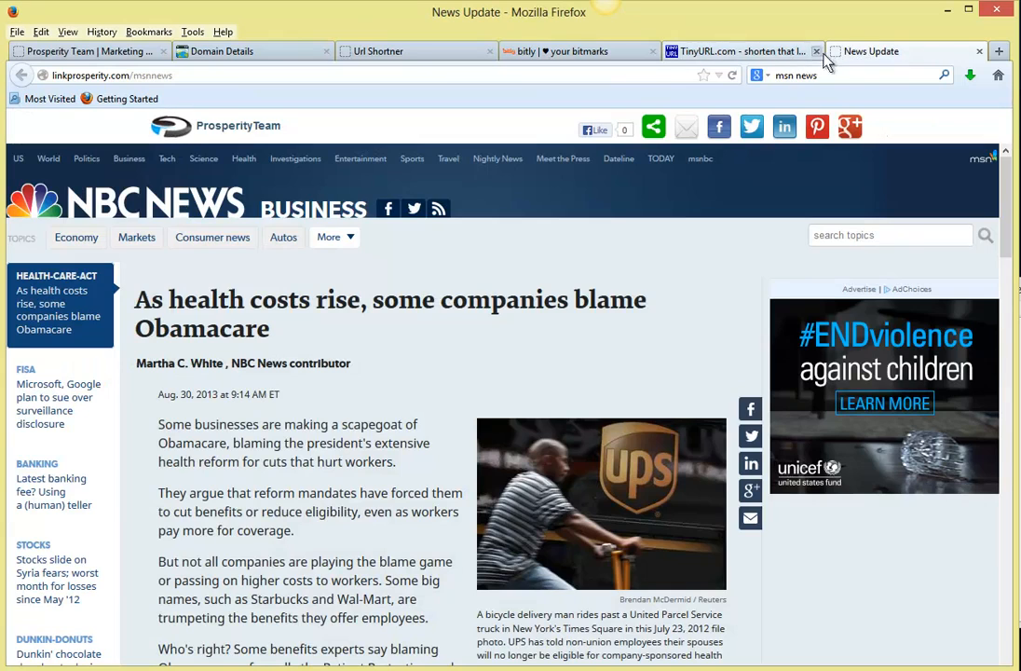
click(979, 52)
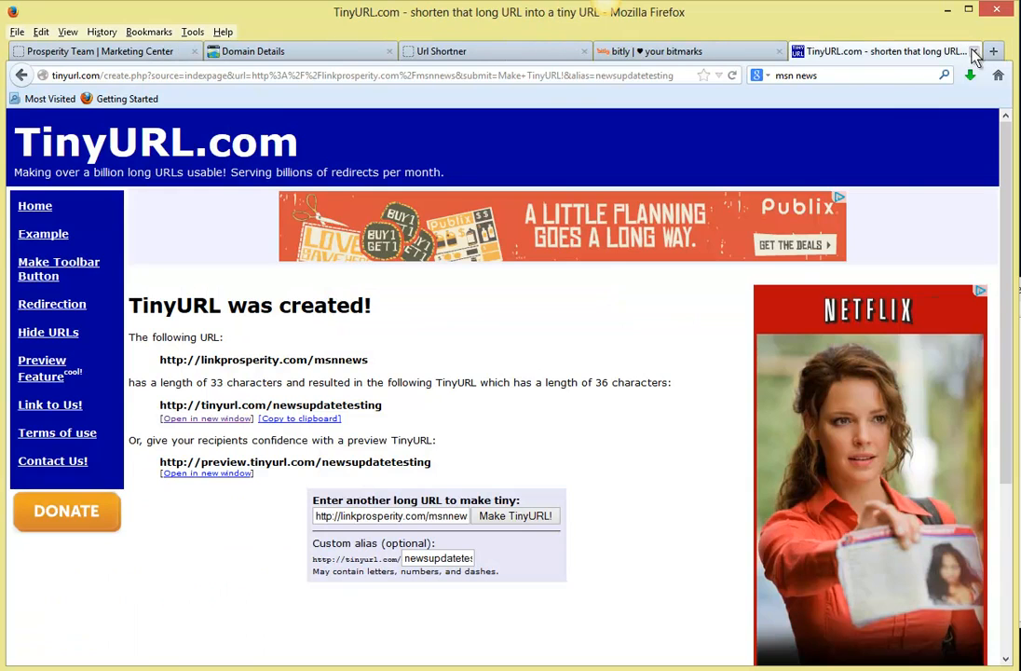
Open the copied TinyURL in a new tab, and return to the Prosperity Team Marketing Center's sales funnels page.
click(479, 56)
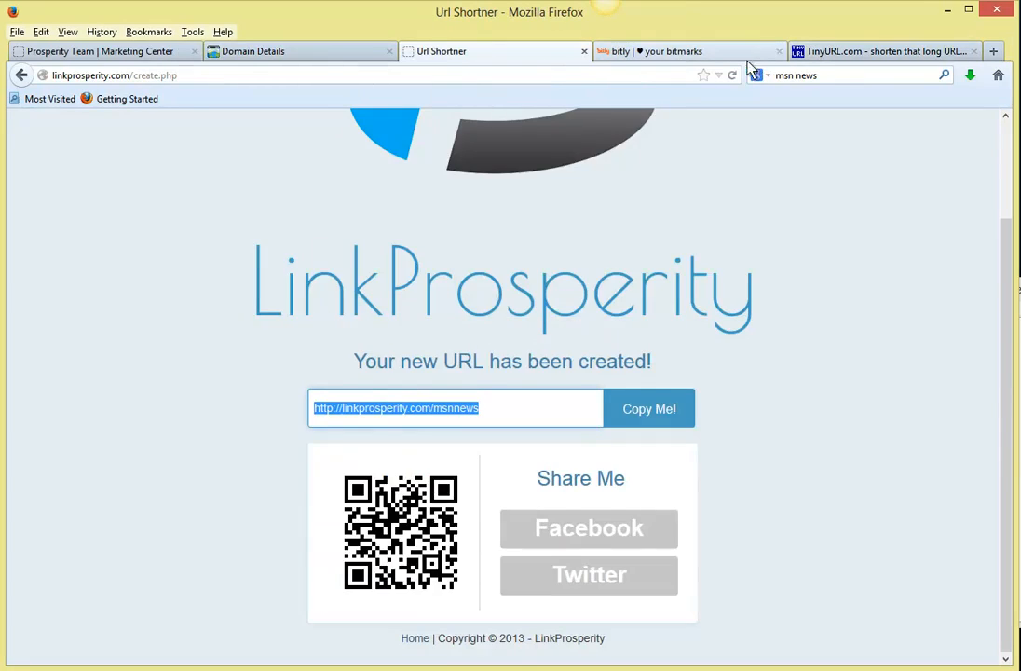
click(994, 51)
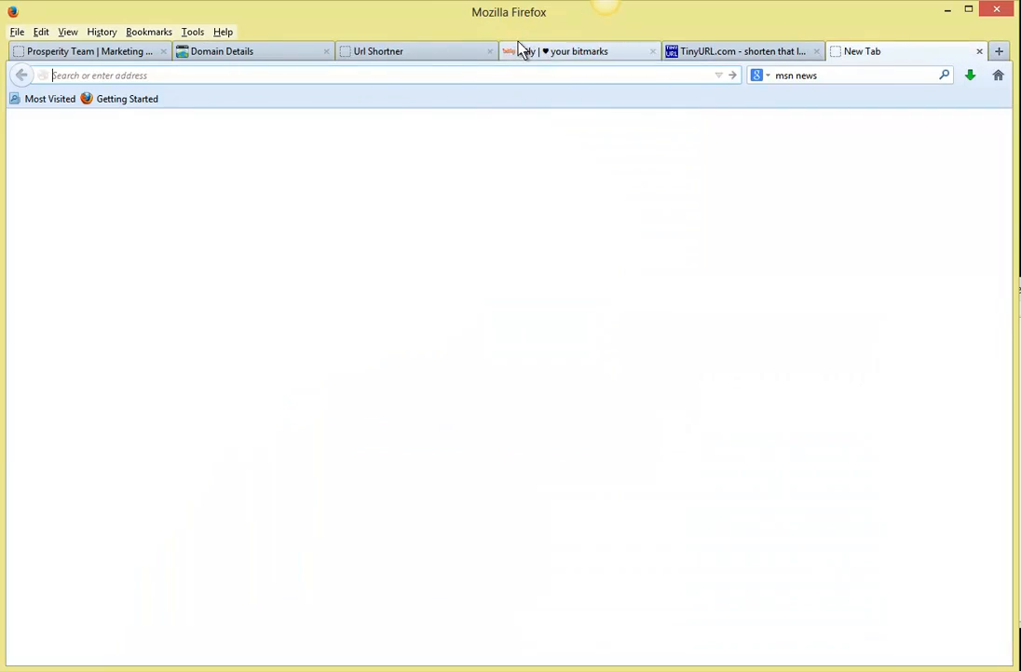
key(ctrl+v)
key(Return)
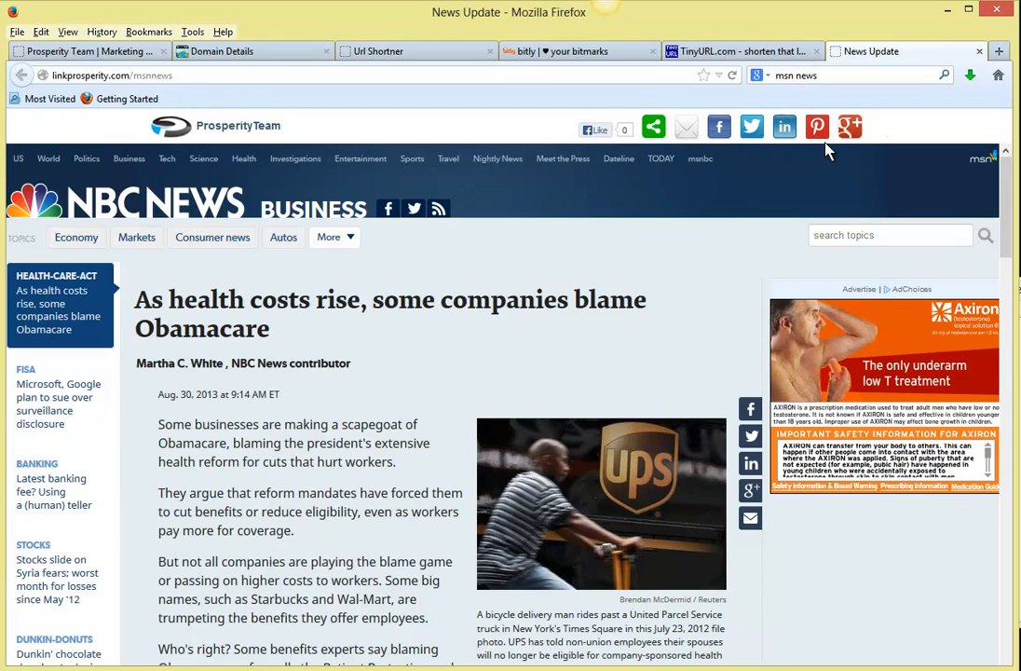
click(284, 56)
click(59, 51)
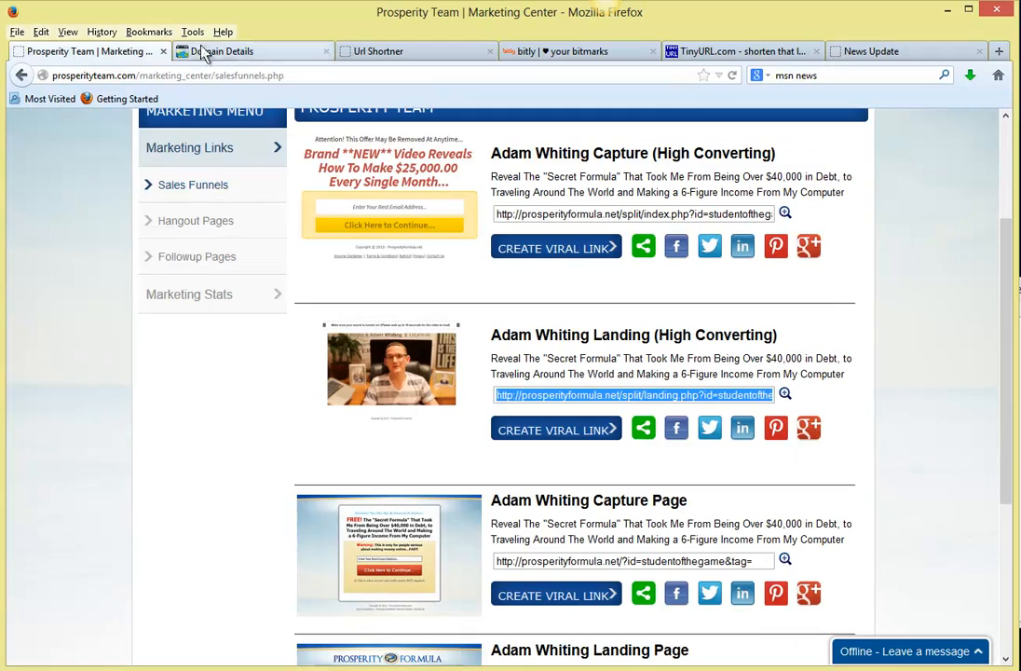